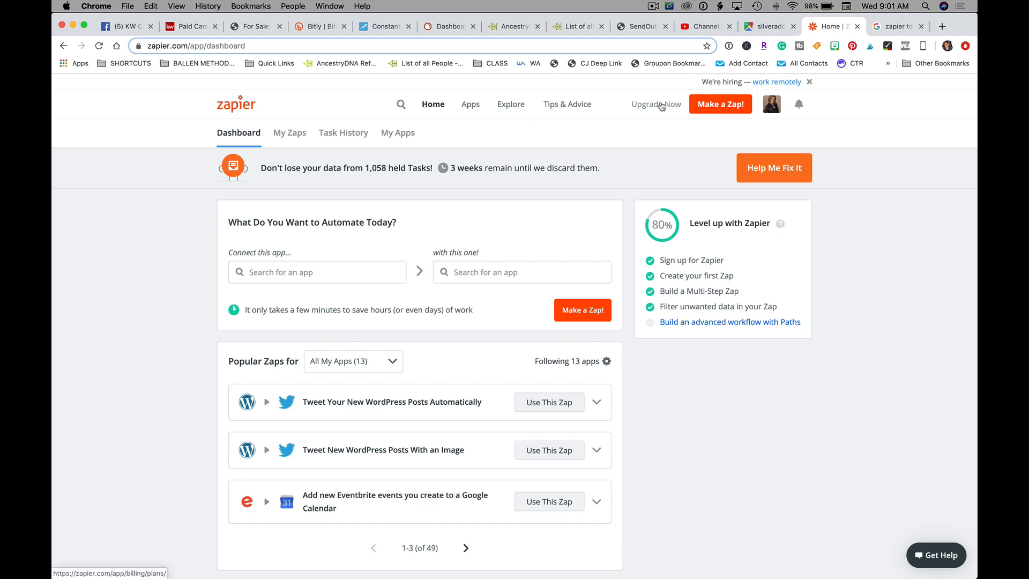
# Step: Bring up the Zapier plans page showing the Free, Starter, Professional and Professional Plus pricing cards
pyautogui.click(663, 105)
pyautogui.scroll(-2, 518, 246)
pyautogui.scroll(-4, 518, 247)
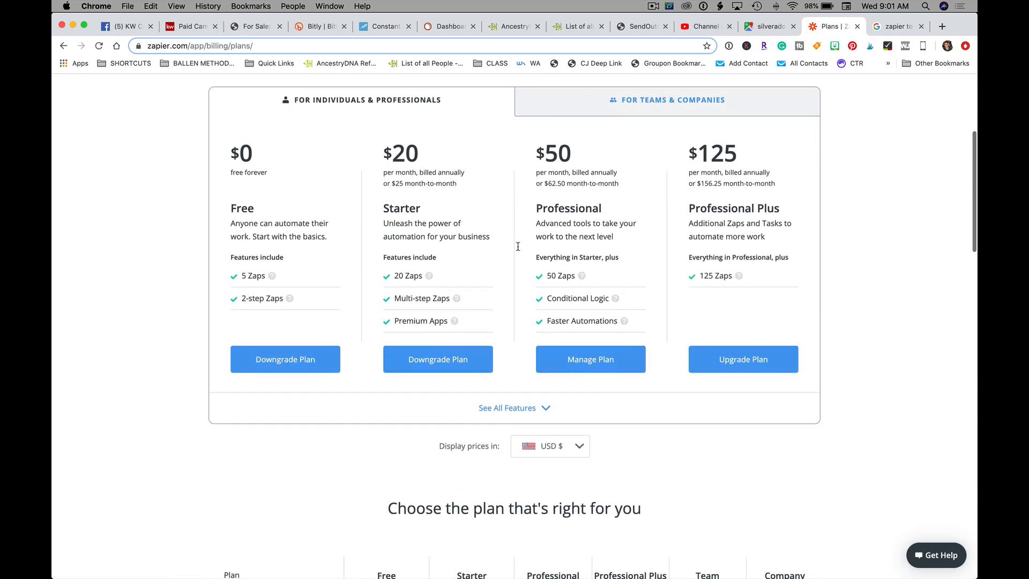
# Step: Review the full plan feature comparison, then start a new zap with Make a Zap!
pyautogui.click(518, 353)
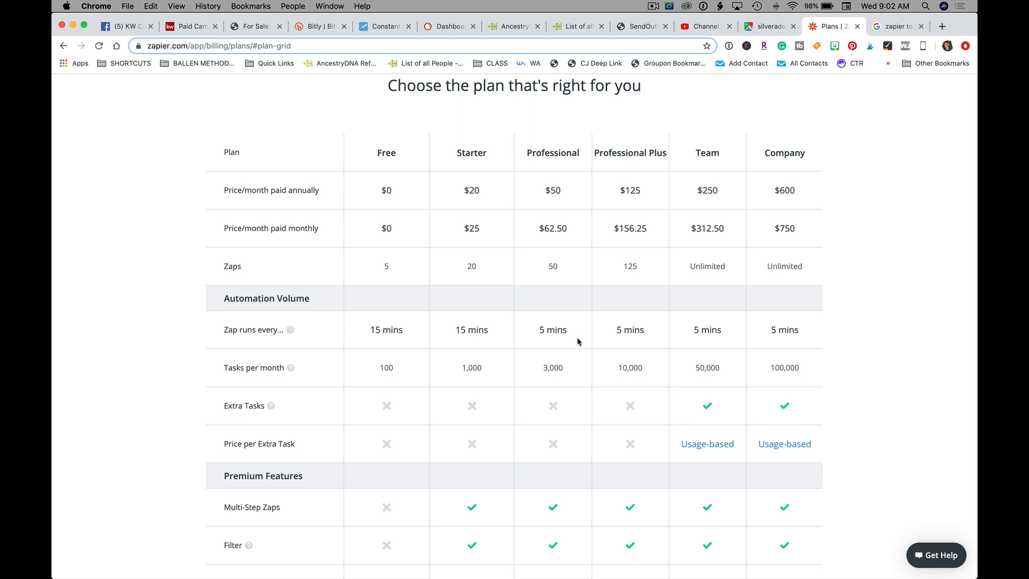
pyautogui.scroll(1, 577, 342)
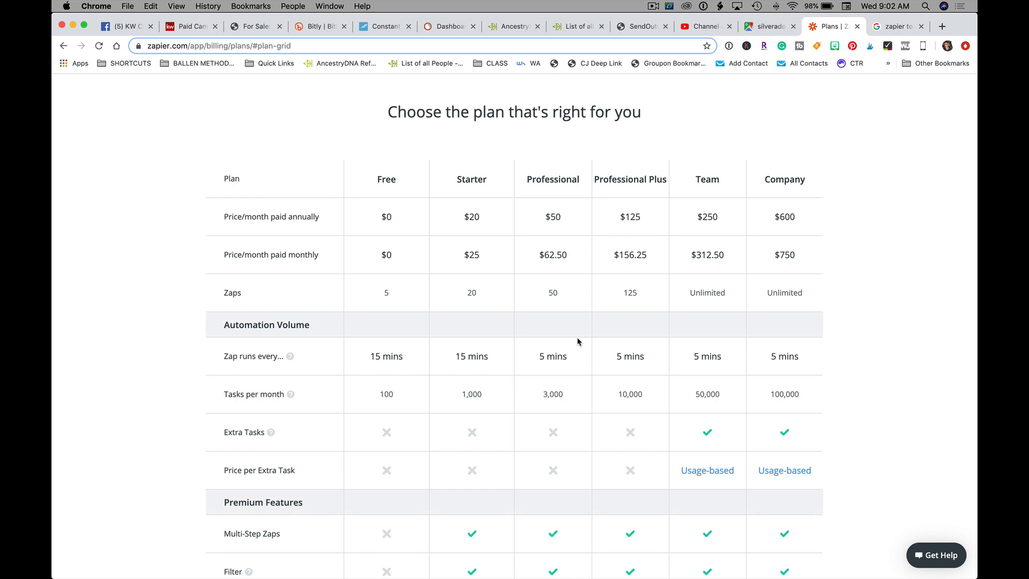
pyautogui.scroll(5, 905, 362)
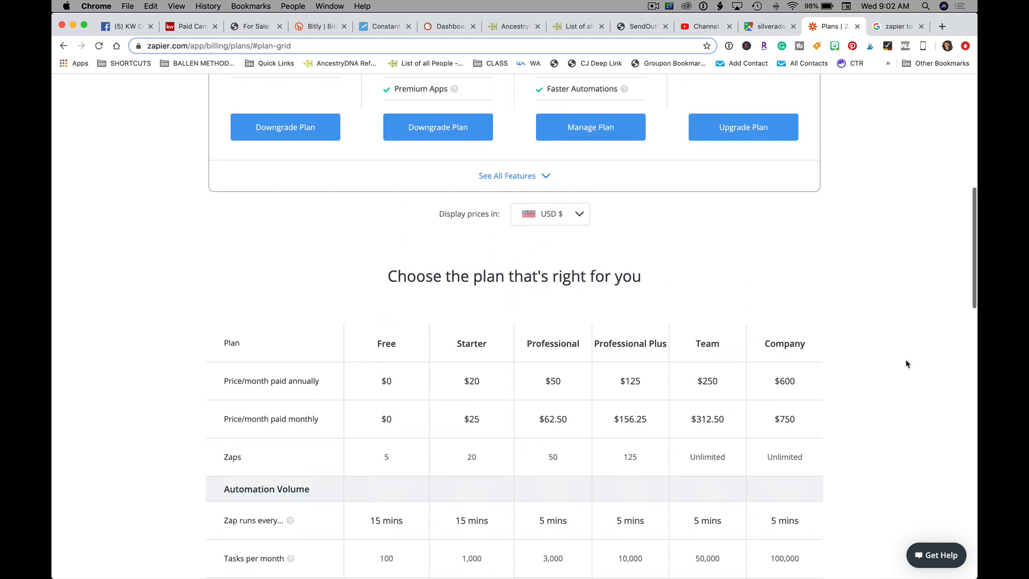
pyautogui.scroll(5, 906, 364)
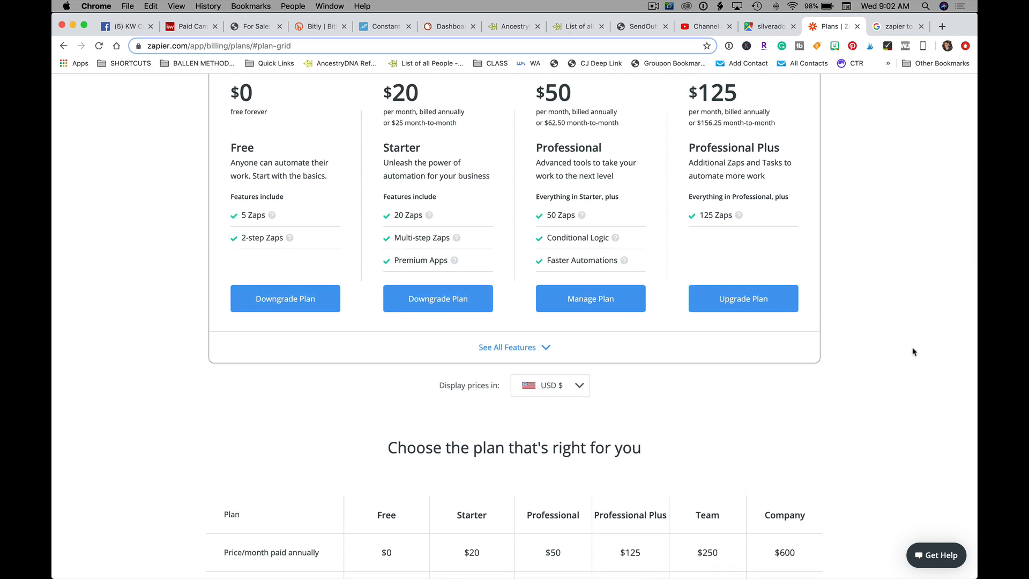
pyautogui.scroll(9, 911, 351)
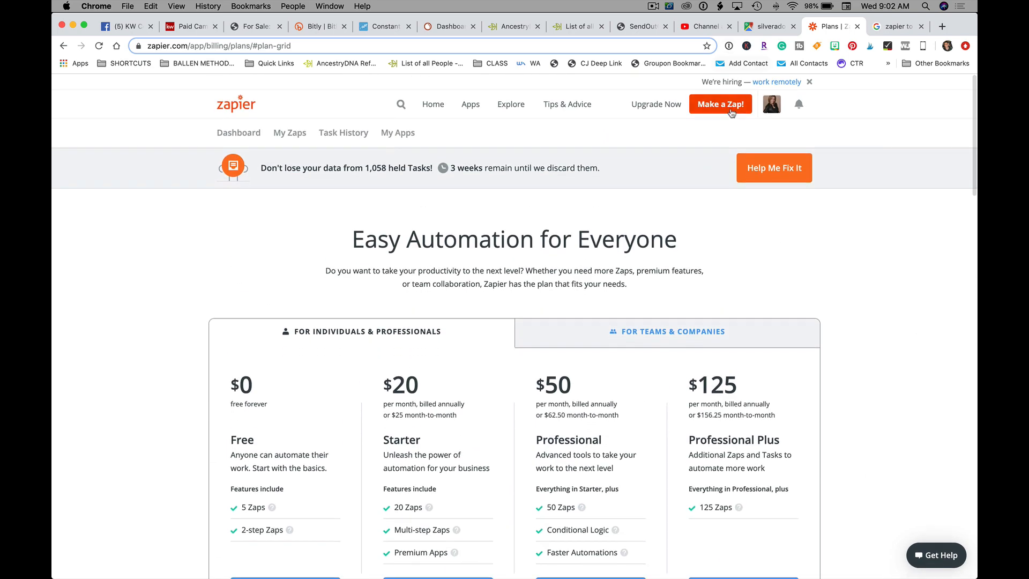
pyautogui.click(724, 108)
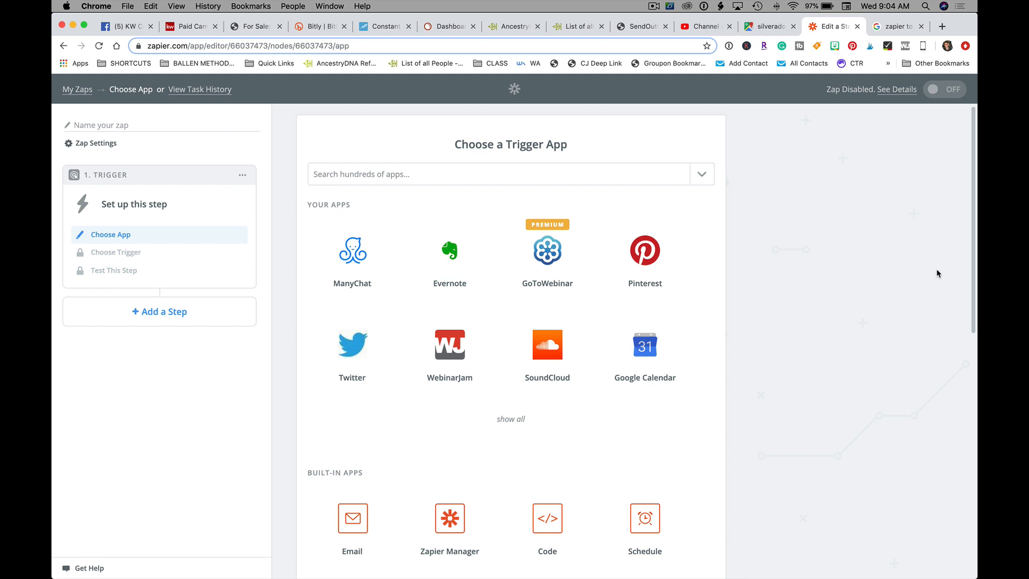
# Step: Raise the screen brightness while the zap editor loads the trigger app list
pyautogui.press('F2')
# Step: Search 'face' and set the trigger to Facebook Lead Ads New Lead
pyautogui.click(412, 168)
pyautogui.write('face')
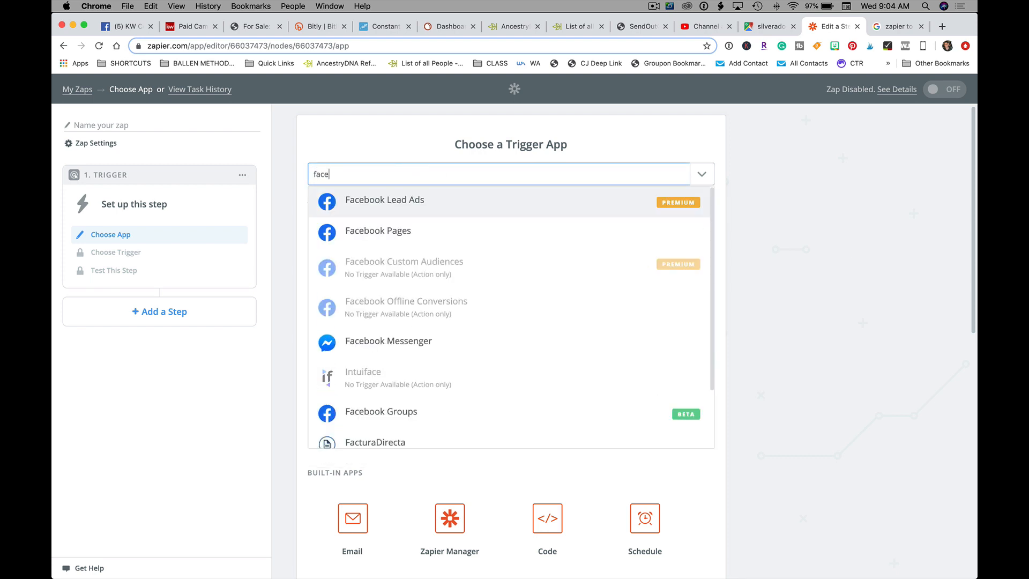
pyautogui.click(680, 208)
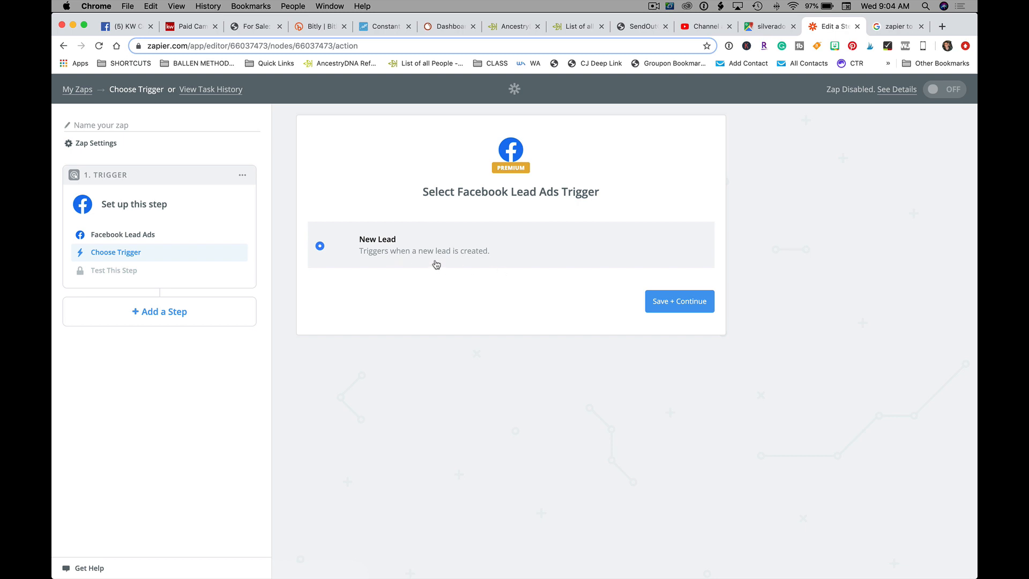
pyautogui.click(689, 306)
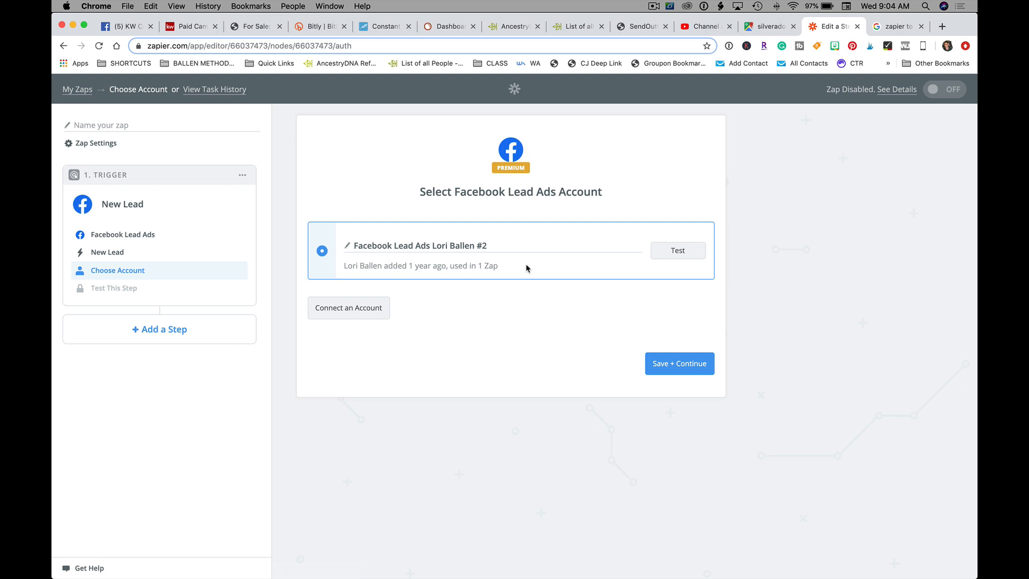
# Step: Test and keep the connected Facebook Lead Ads account, then switch to the KW Command campaigns tab
pyautogui.click(679, 253)
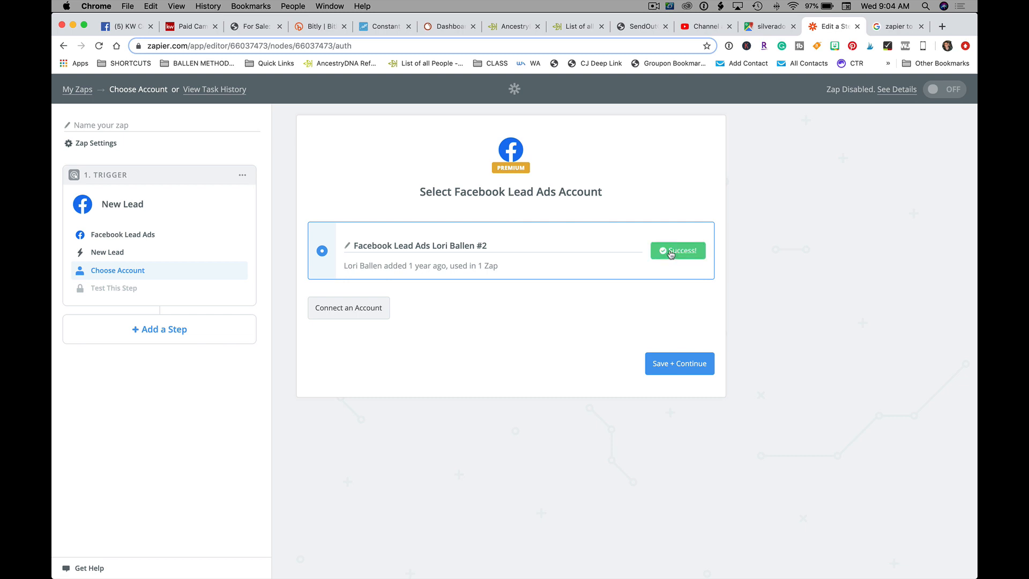
pyautogui.click(682, 369)
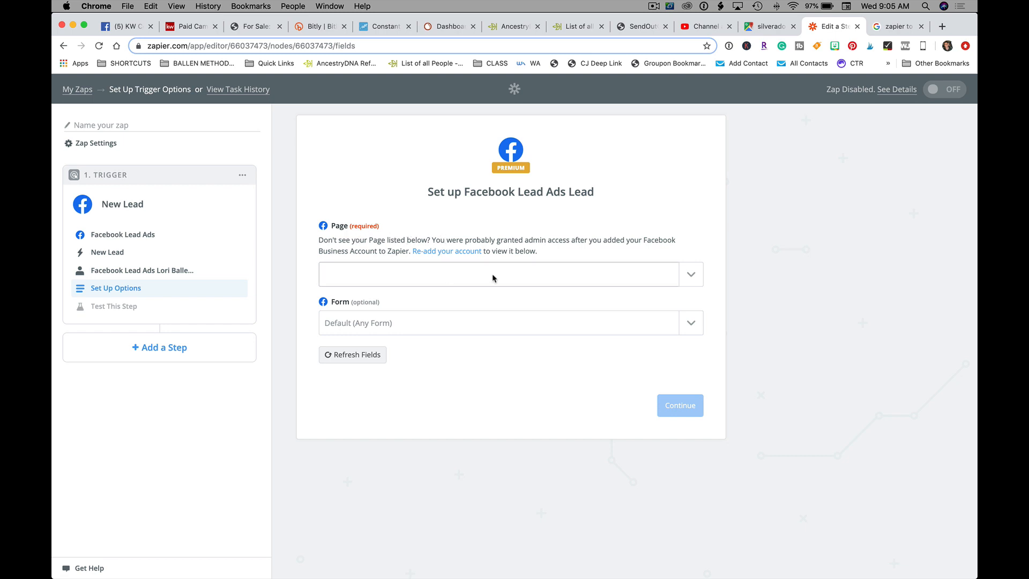
pyautogui.click(193, 26)
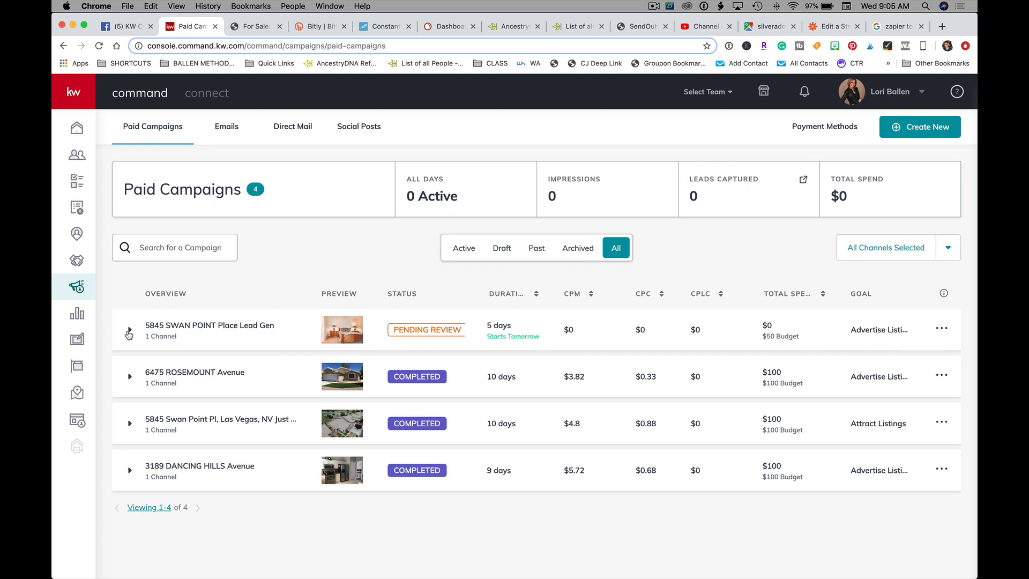
pyautogui.click(129, 330)
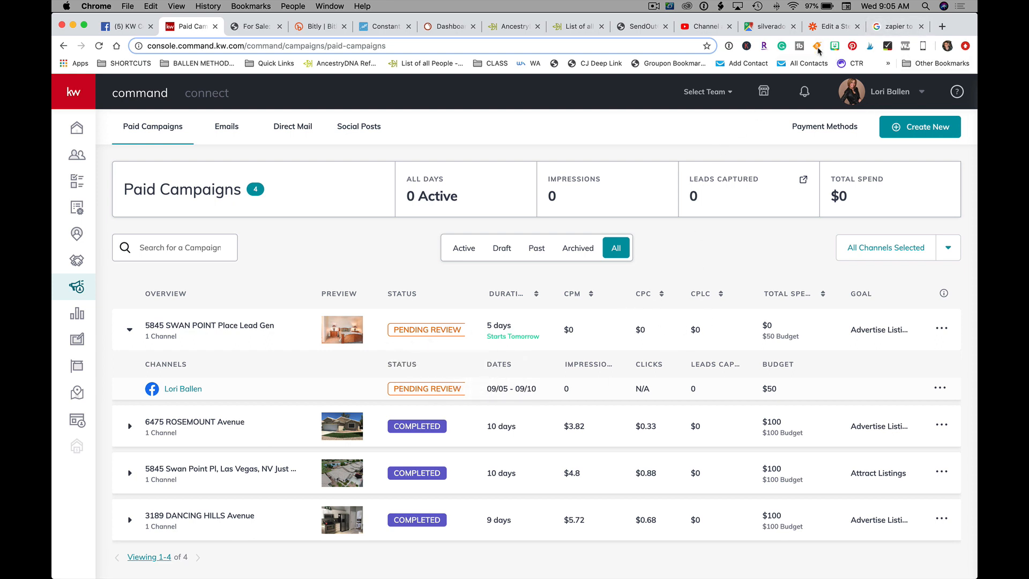
pyautogui.click(831, 26)
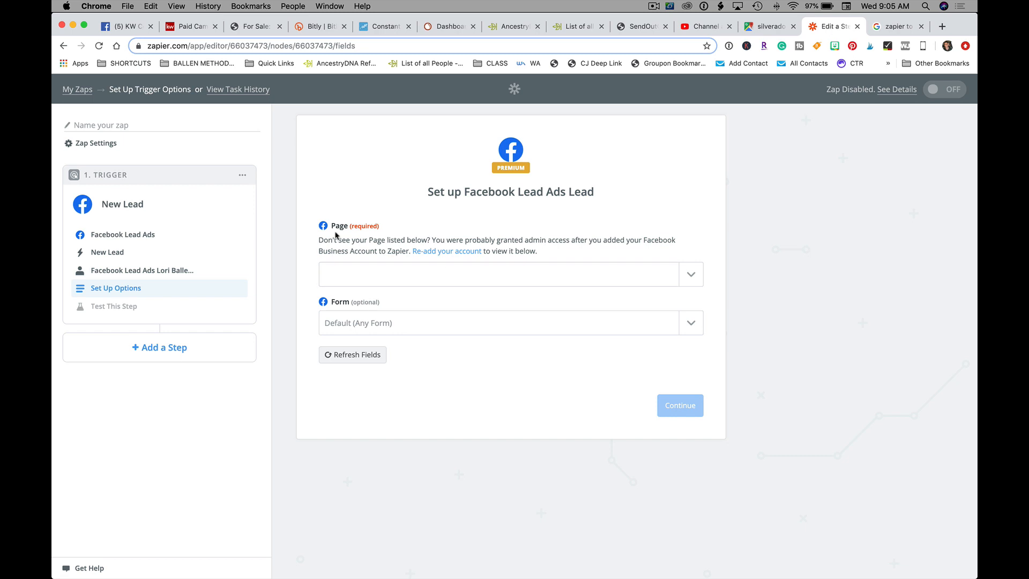
# Step: Set the trigger's Page to the Las Vegas team Facebook page and bring up the lead forms
pyautogui.click(690, 273)
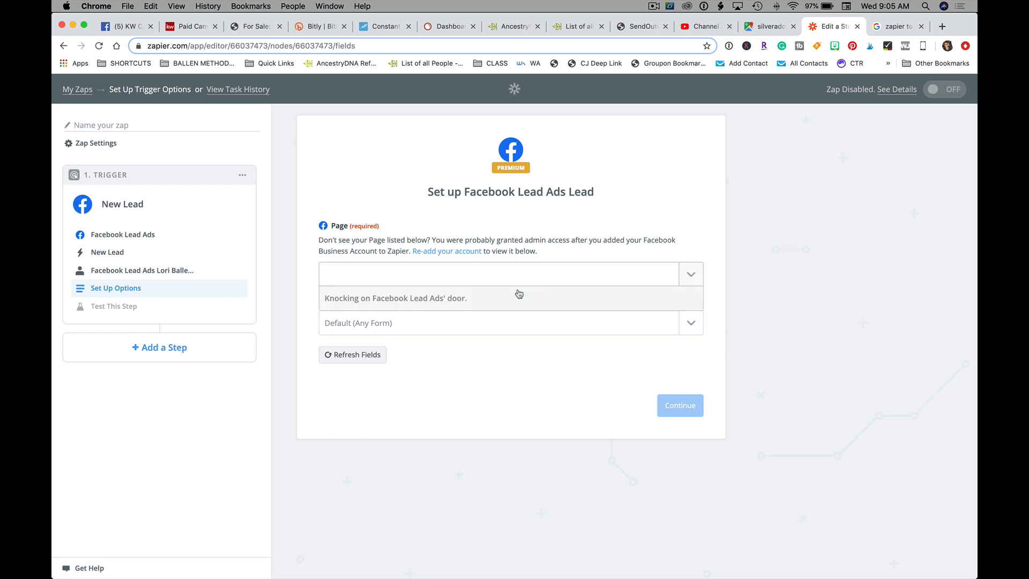
pyautogui.click(419, 346)
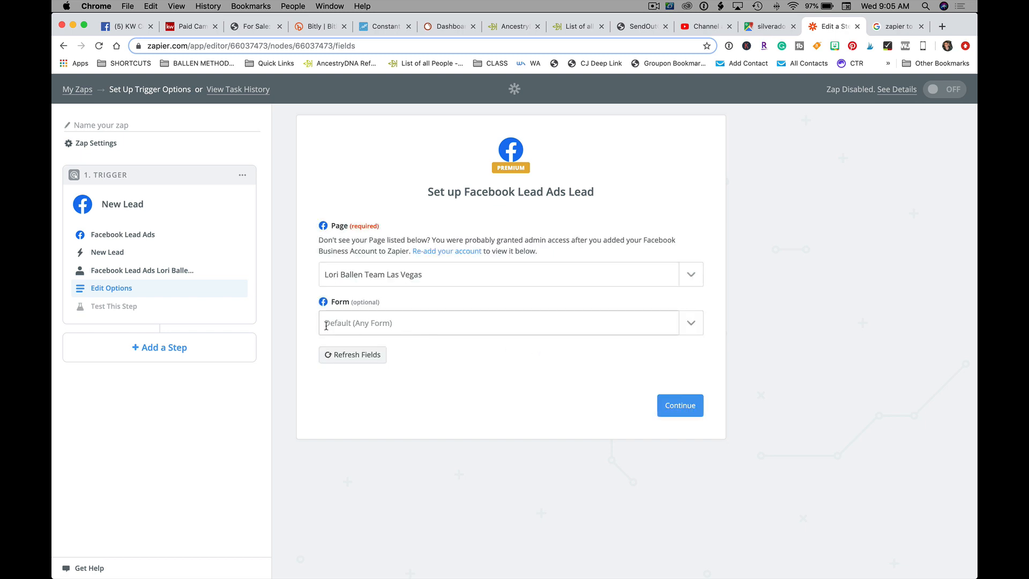
pyautogui.click(397, 323)
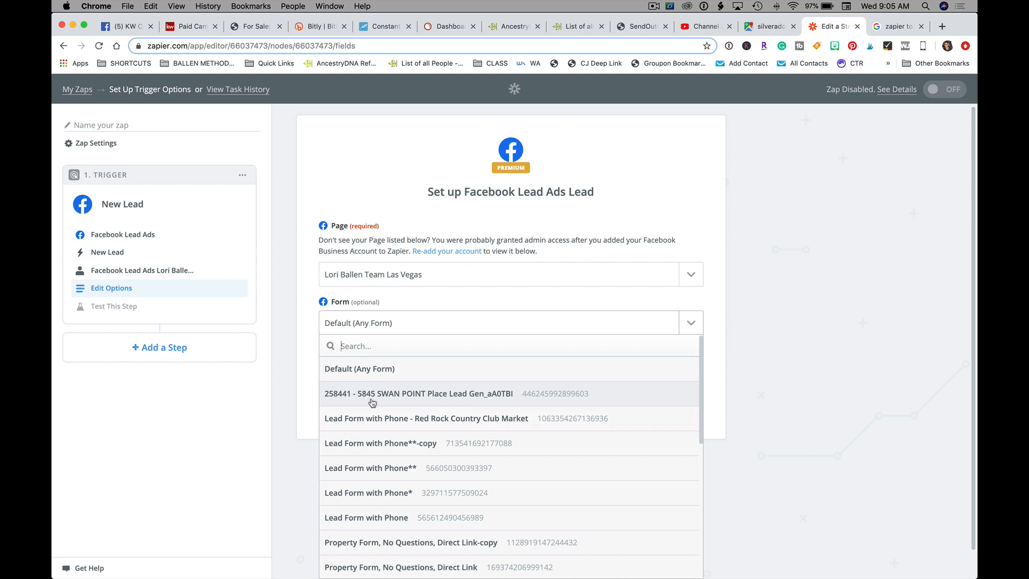
pyautogui.click(456, 395)
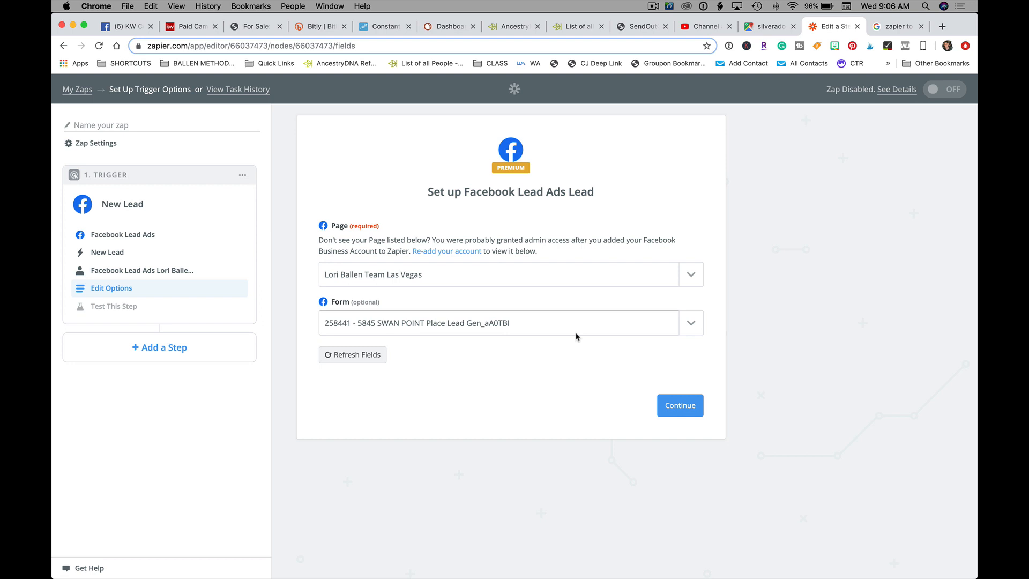
pyautogui.click(411, 327)
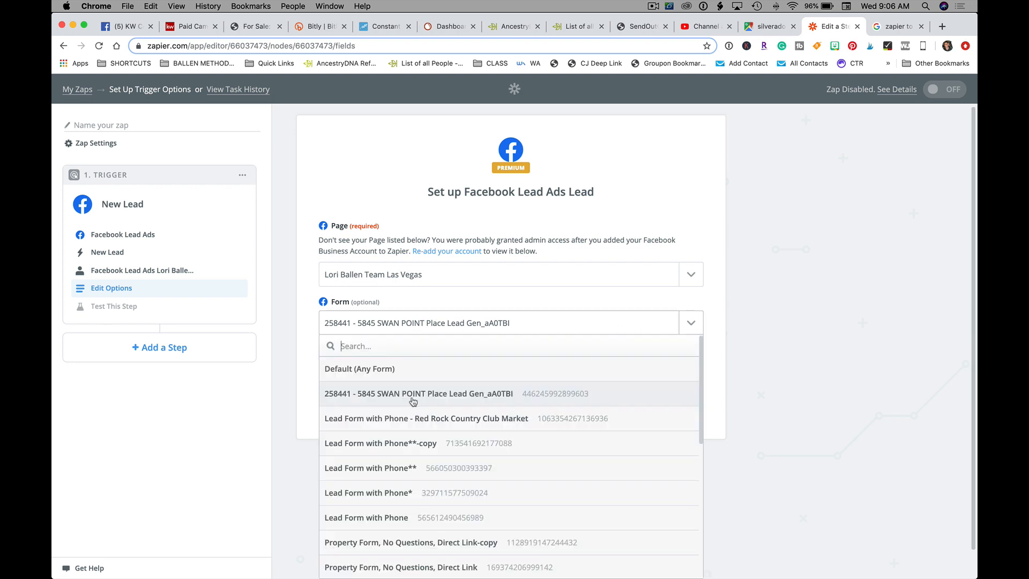
pyautogui.click(382, 369)
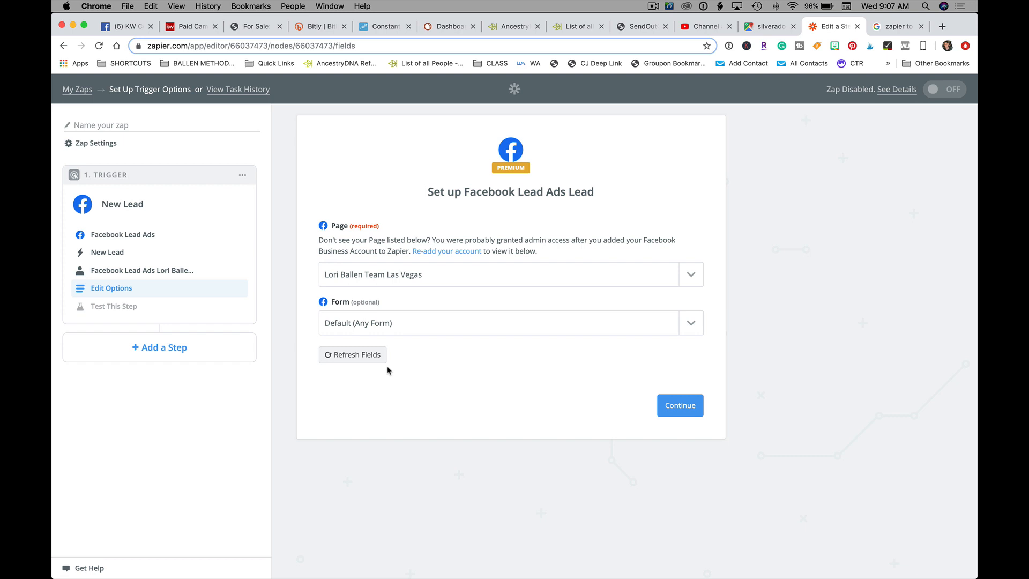
pyautogui.click(414, 327)
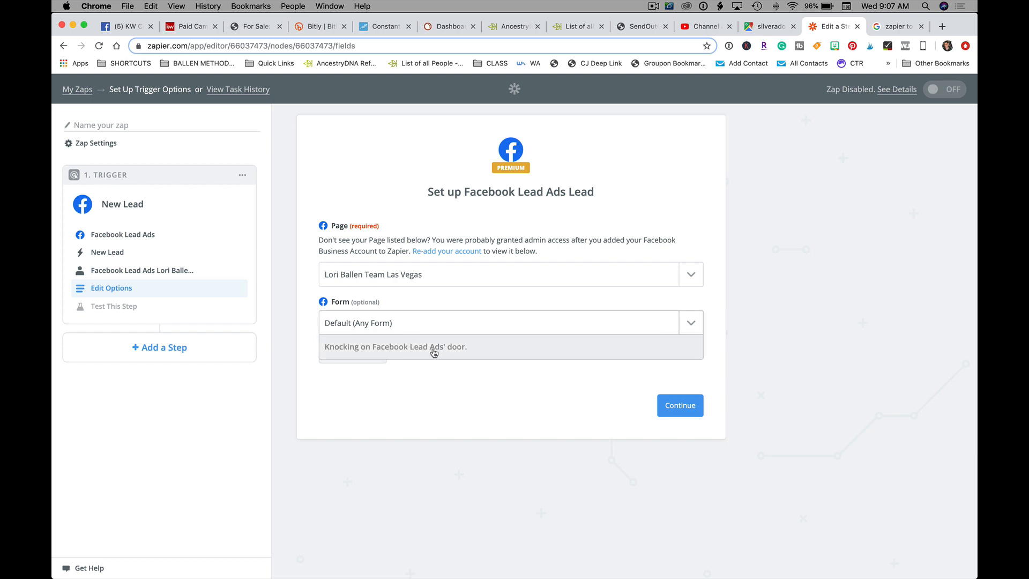
pyautogui.click(413, 397)
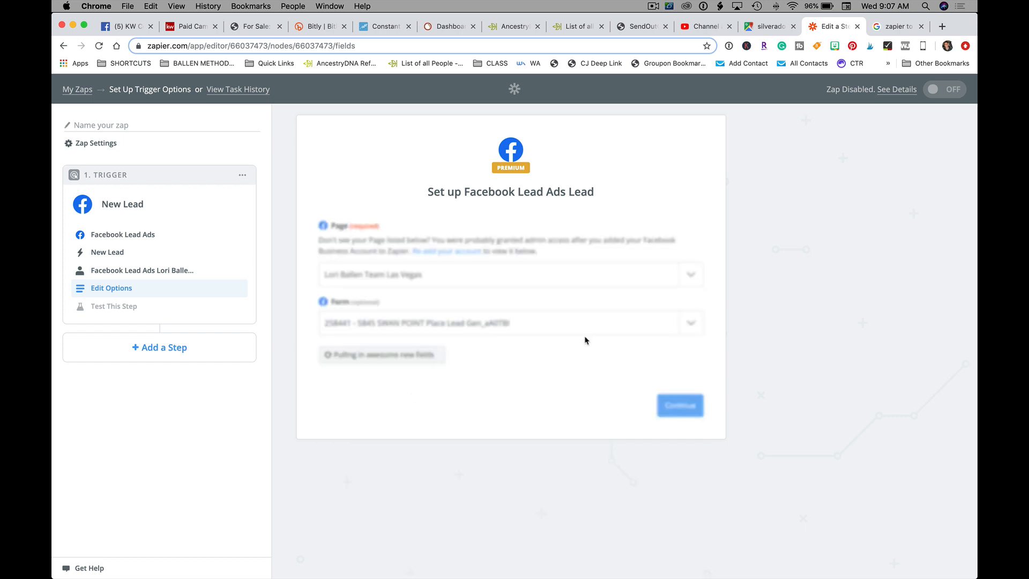
# Step: Pull in sample leads, continue with Lead A, and add a second action step
pyautogui.click(673, 407)
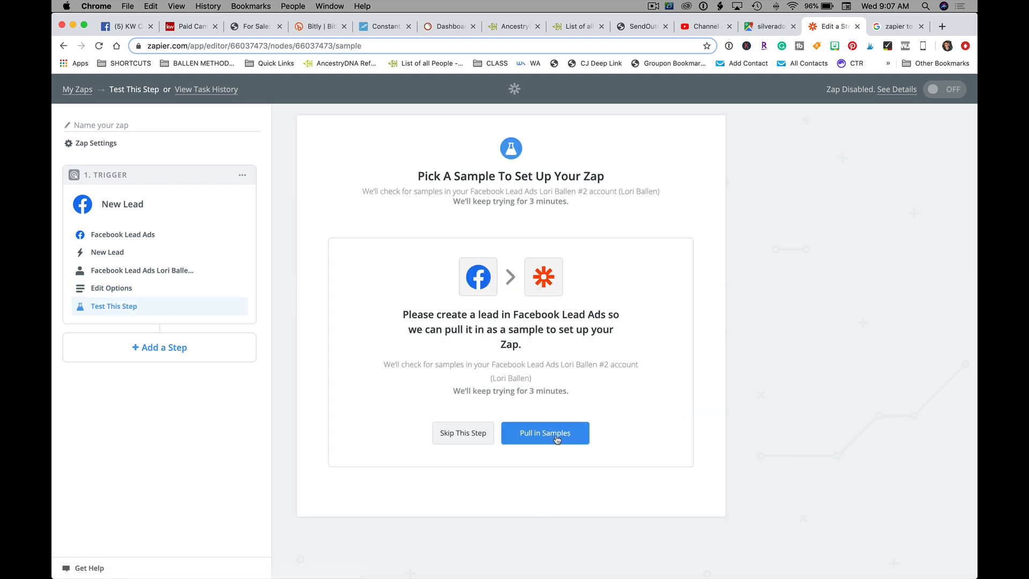
pyautogui.click(556, 439)
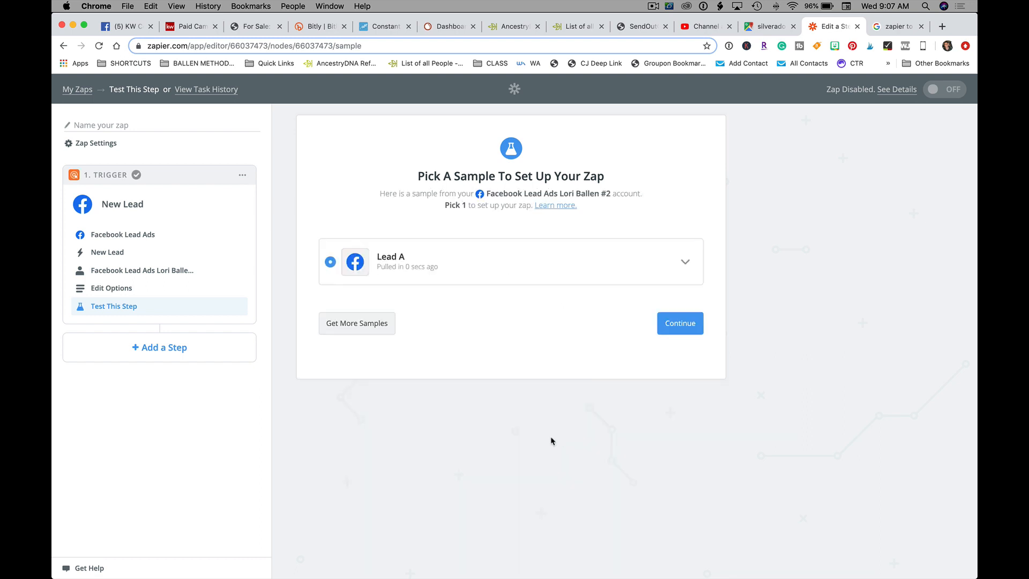
pyautogui.click(677, 332)
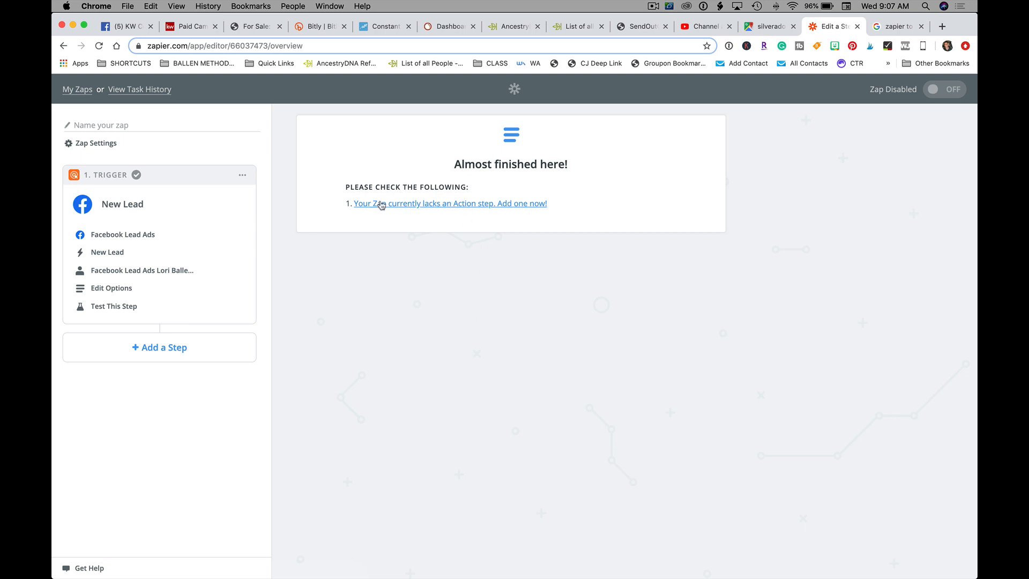
pyautogui.click(531, 208)
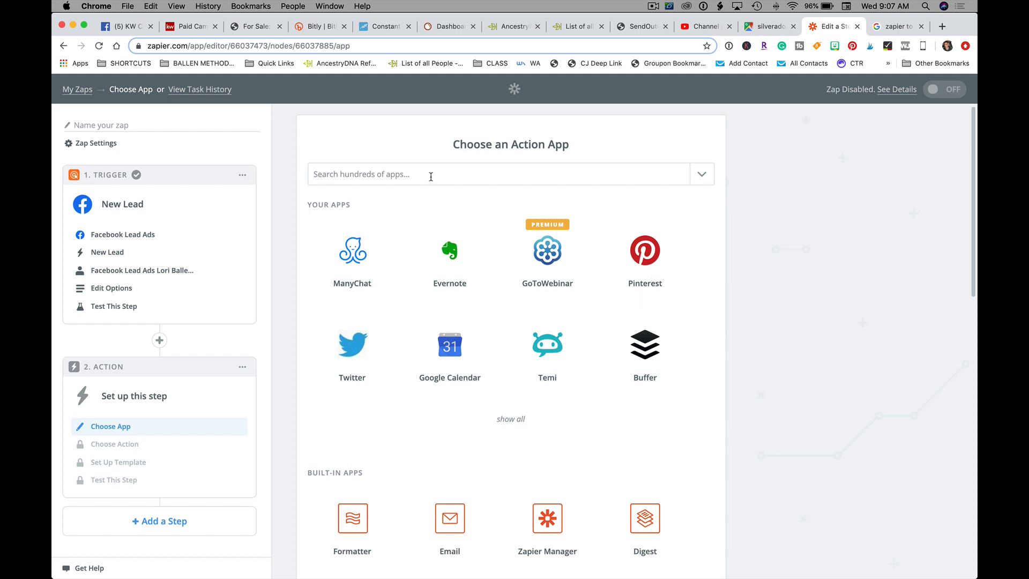
# Step: Search 'tw' and choose Twilio as the step 2 action app
pyautogui.scroll(-3, 445, 370)
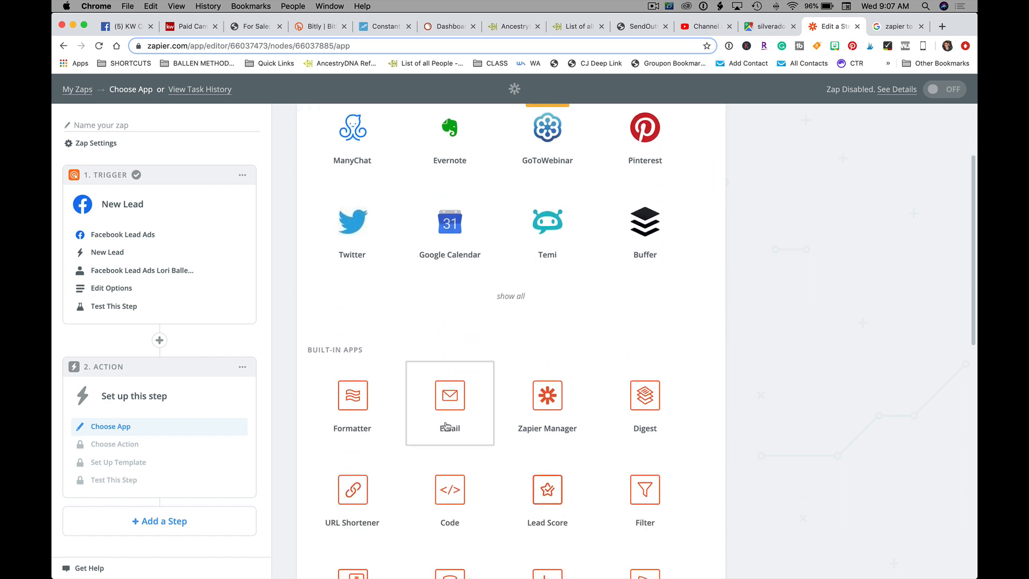
pyautogui.scroll(3, 404, 225)
pyautogui.click(371, 174)
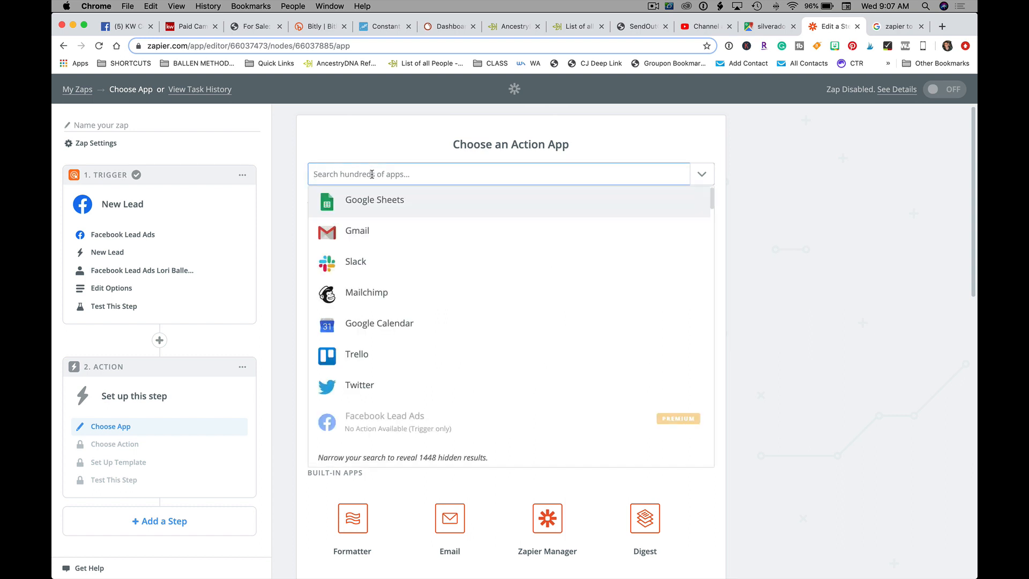
pyautogui.write('tw')
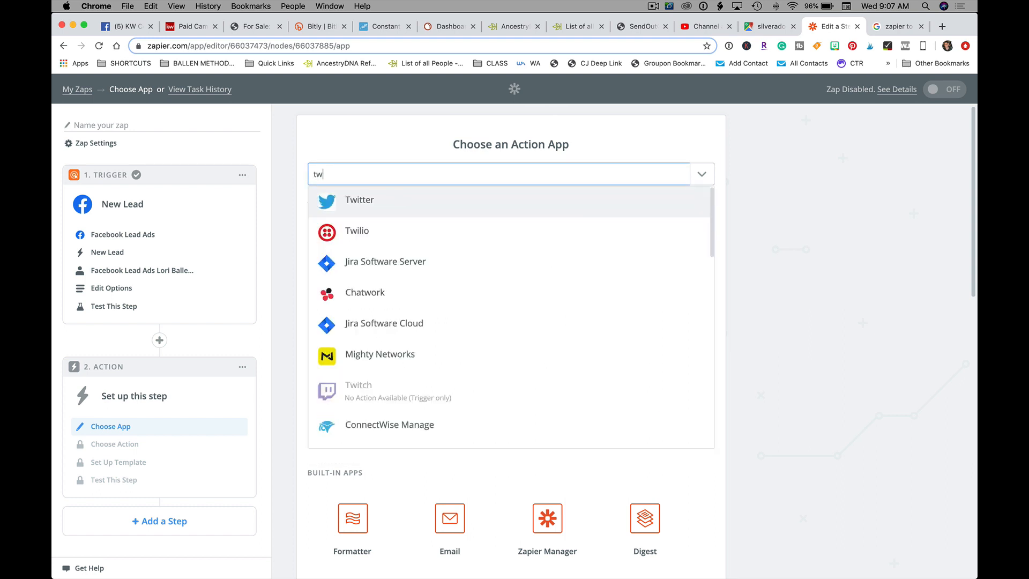
pyautogui.click(369, 235)
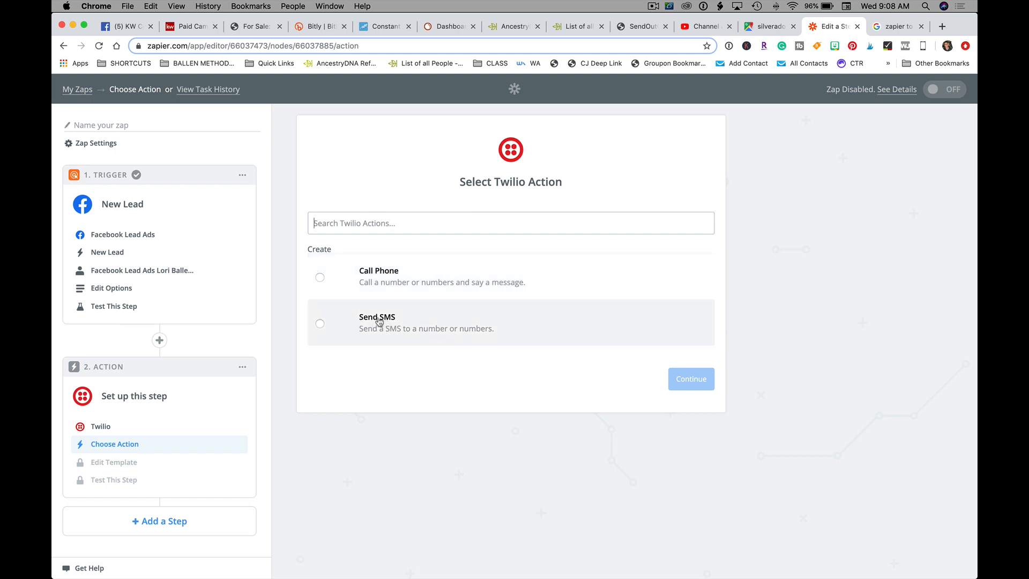
# Step: Choose Twilio's Send SMS action and save it
pyautogui.click(394, 322)
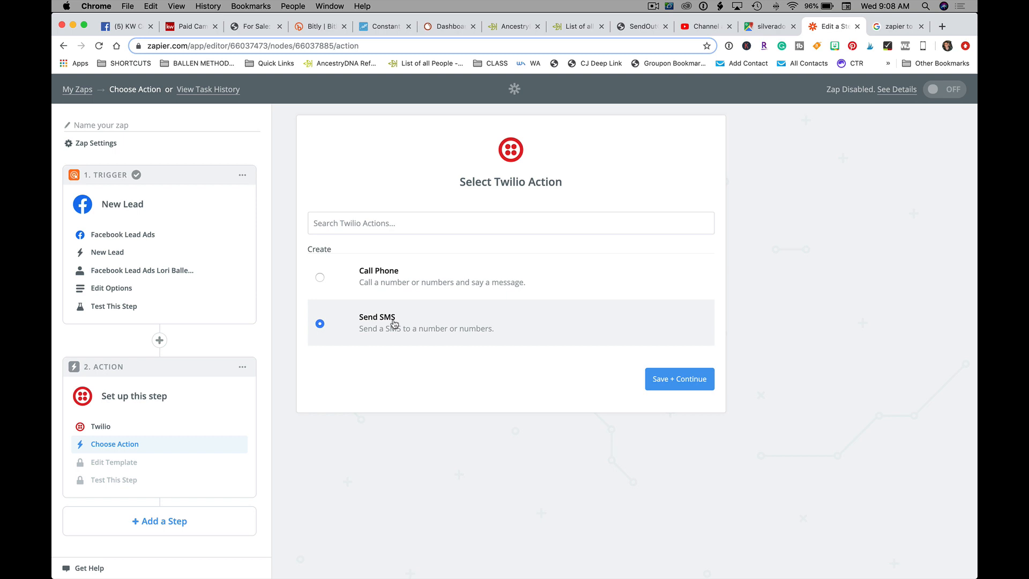
pyautogui.click(669, 384)
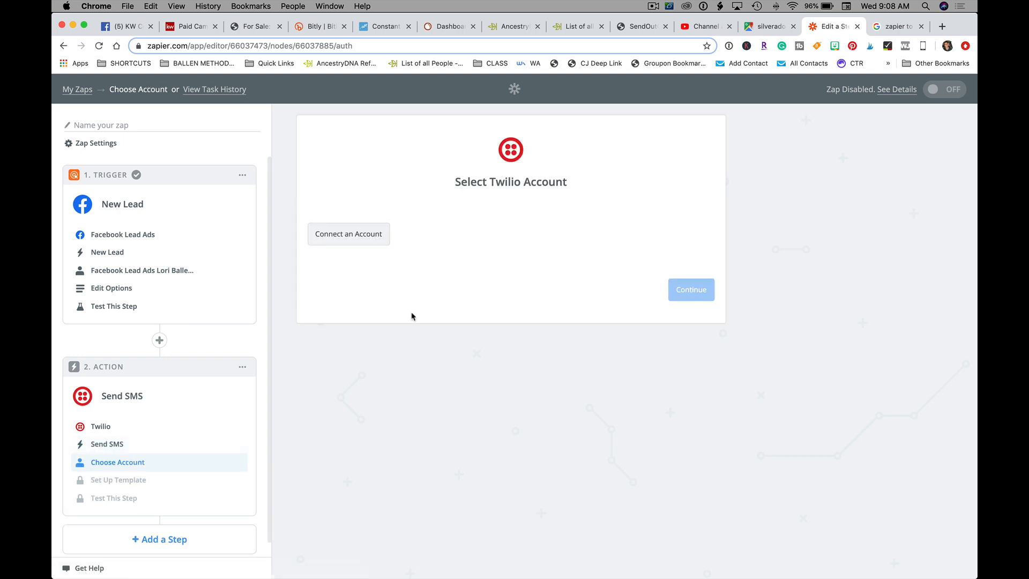
# Step: Start connecting a Twilio account and focus the popup's Account SID field
pyautogui.click(354, 242)
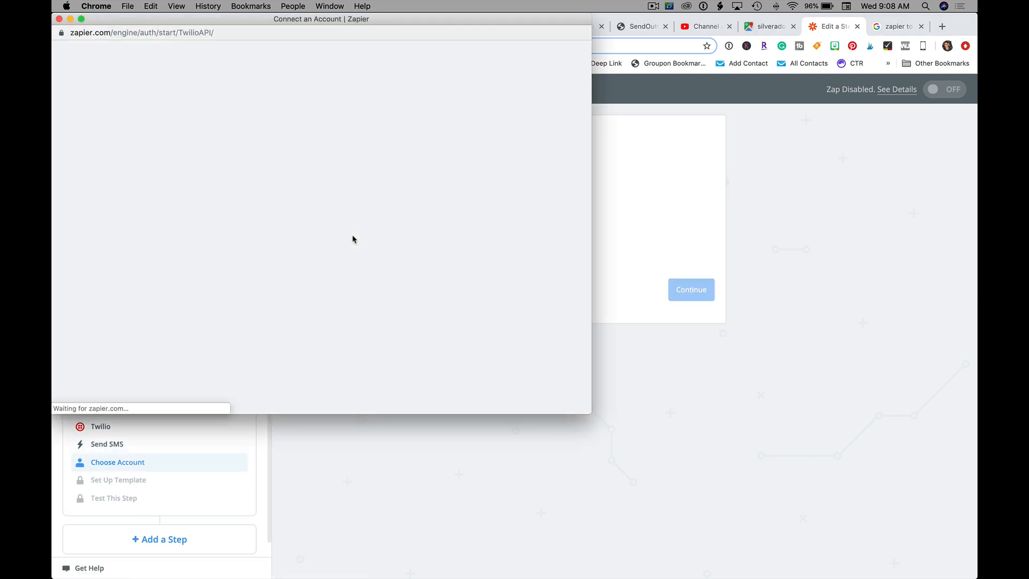
pyautogui.click(278, 232)
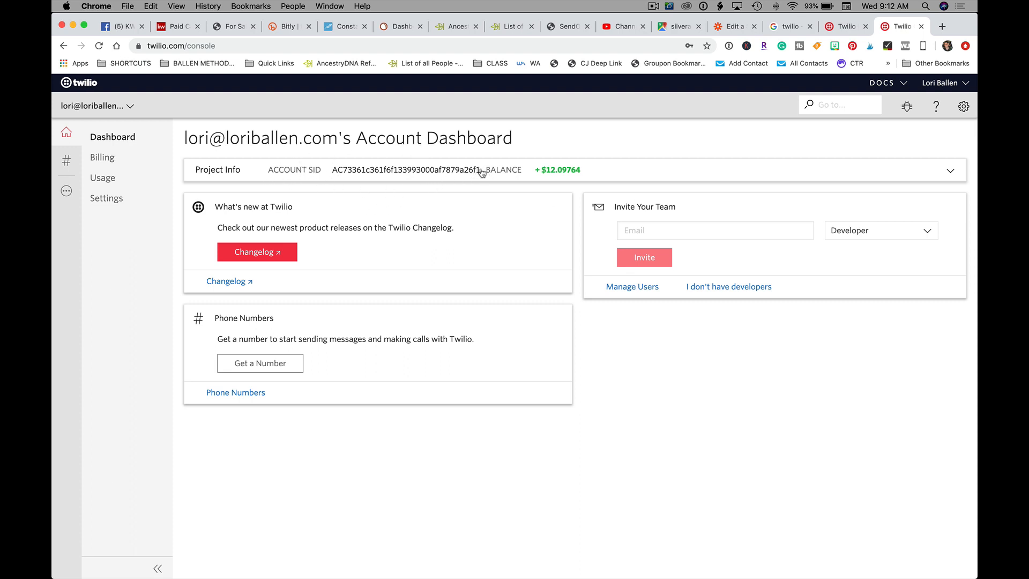
# Step: Copy the Account SID from the Twilio Console's Project Info details
pyautogui.moveTo(482, 172); pyautogui.dragTo(330, 172)
pyautogui.press('super+c')
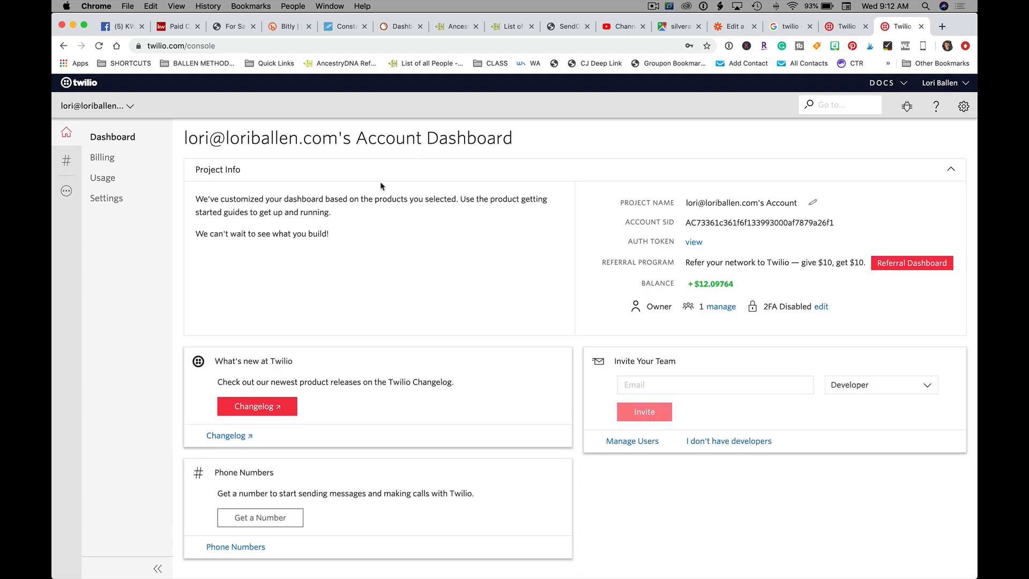
pyautogui.moveTo(841, 226); pyautogui.dragTo(690, 221)
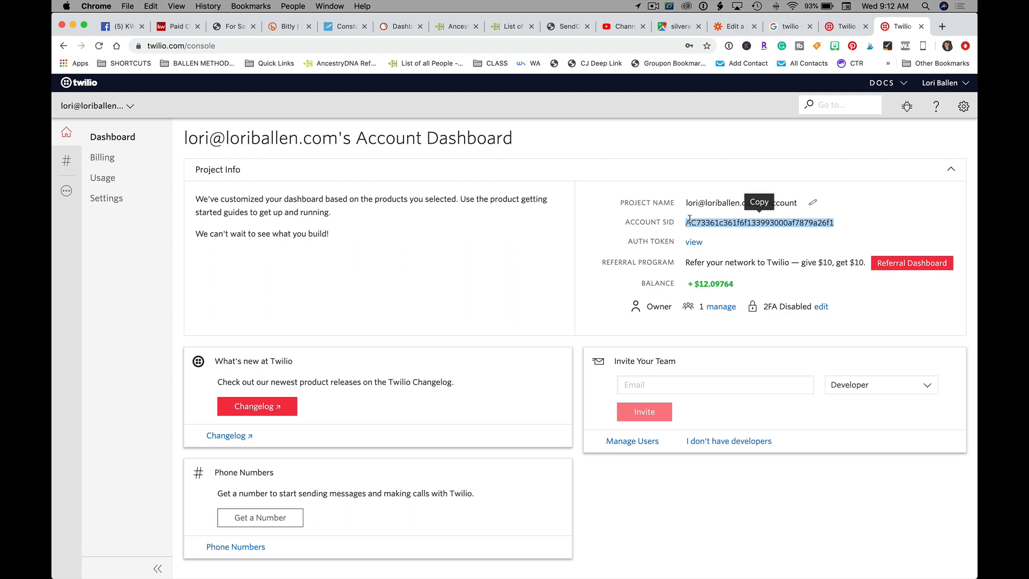
pyautogui.click(734, 27)
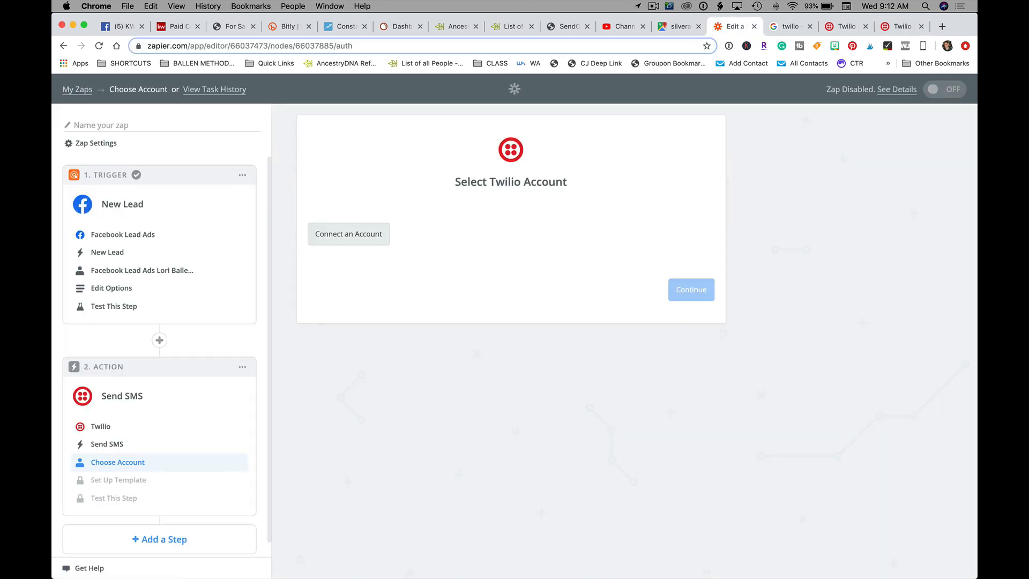
# Step: Paste the copied Account SID into the Twilio connection window's Account SID field
pyautogui.moveTo(471, 573)
pyautogui.rightClick(382, 552)
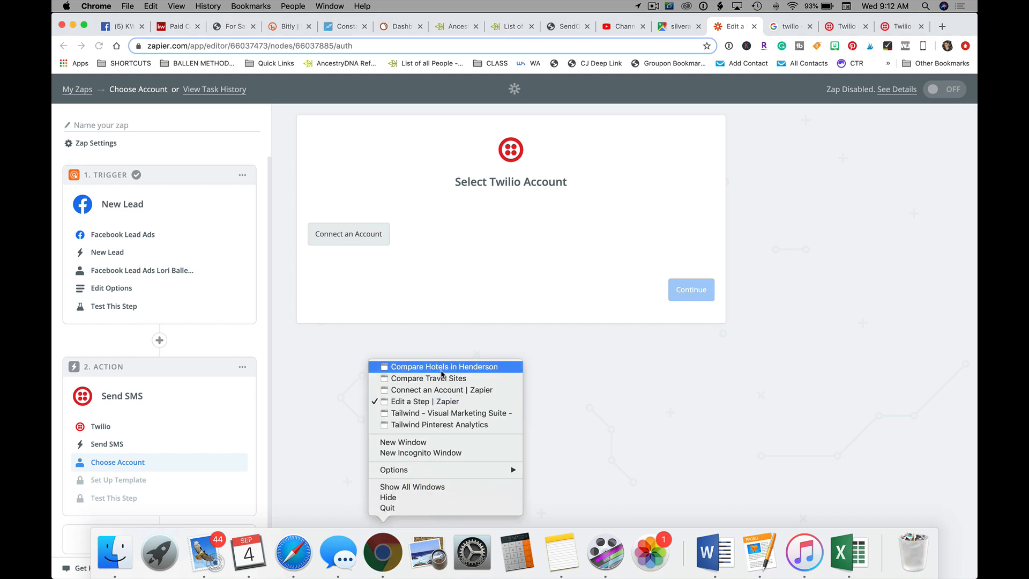
pyautogui.click(450, 391)
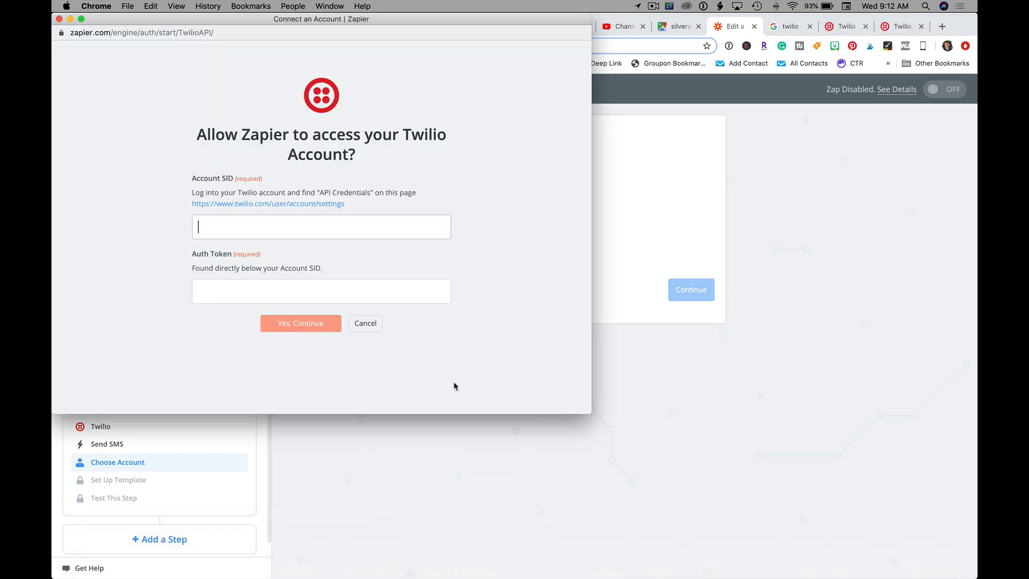
pyautogui.click(259, 230)
pyautogui.press('super+v')
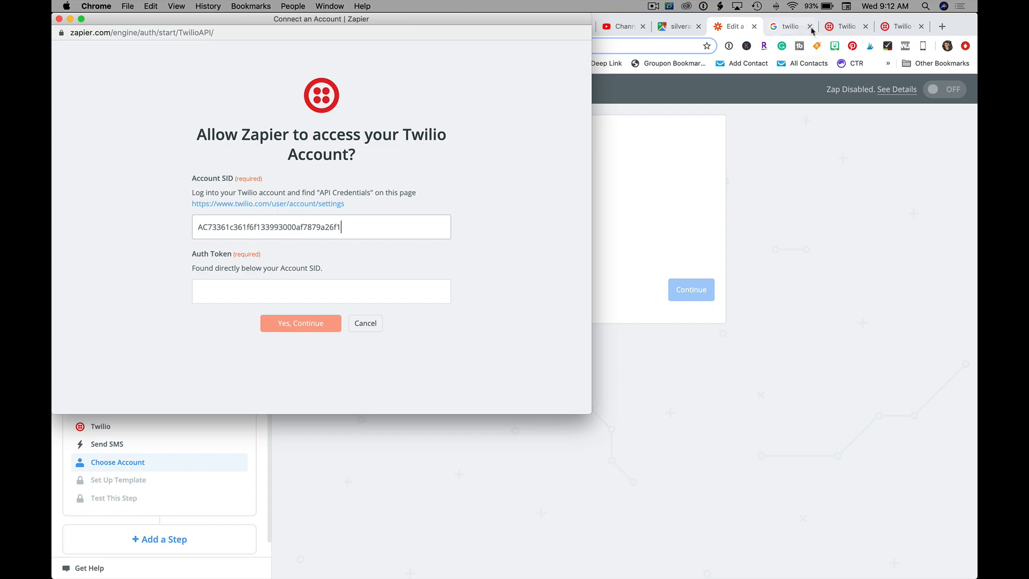
pyautogui.click(790, 26)
# Step: Reveal the Auth Token on the Twilio Account Dashboard and copy it
pyautogui.click(846, 26)
pyautogui.click(905, 30)
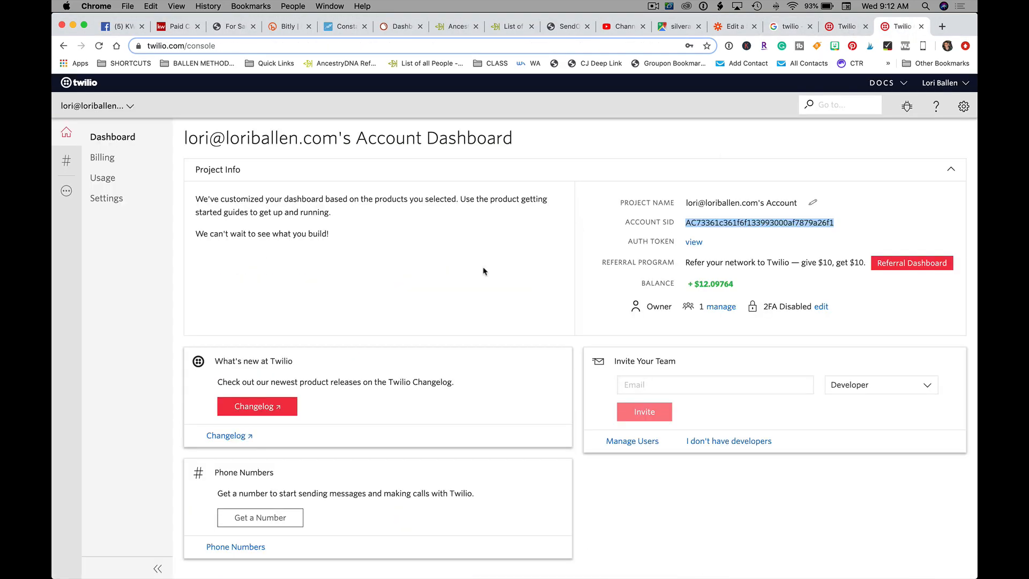
pyautogui.scroll(-1, 459, 280)
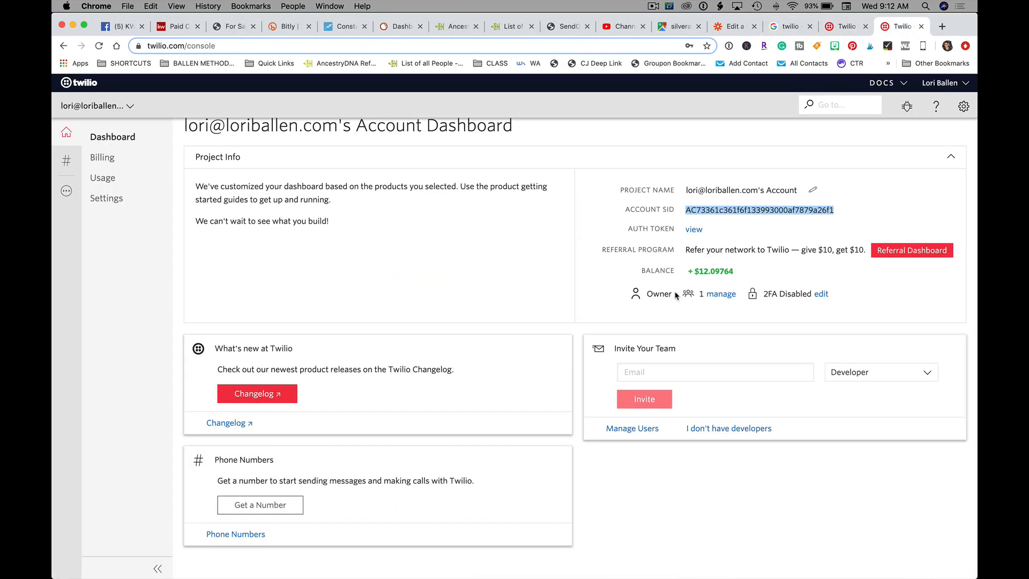
pyautogui.click(693, 230)
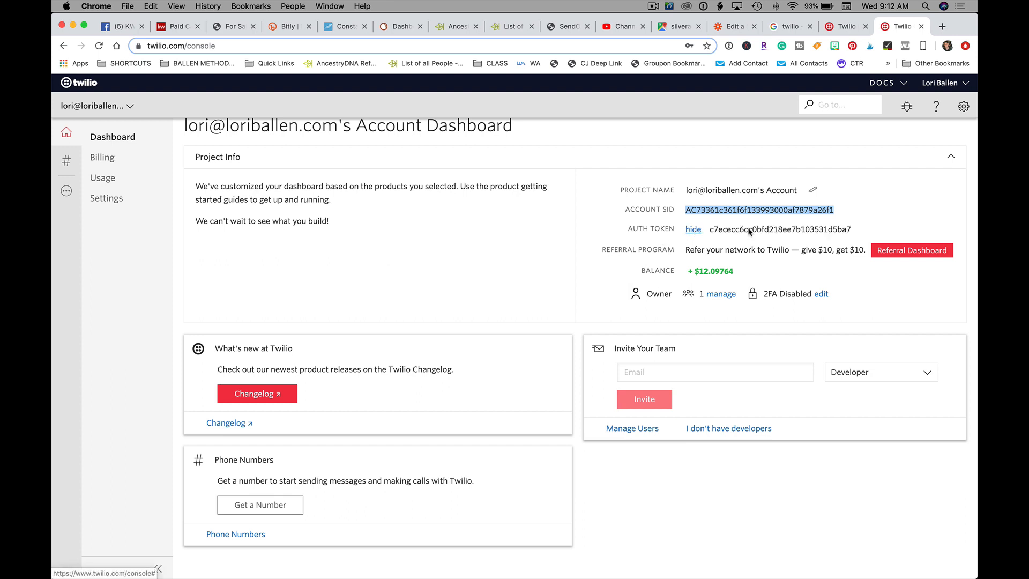
pyautogui.moveTo(855, 230); pyautogui.dragTo(711, 226)
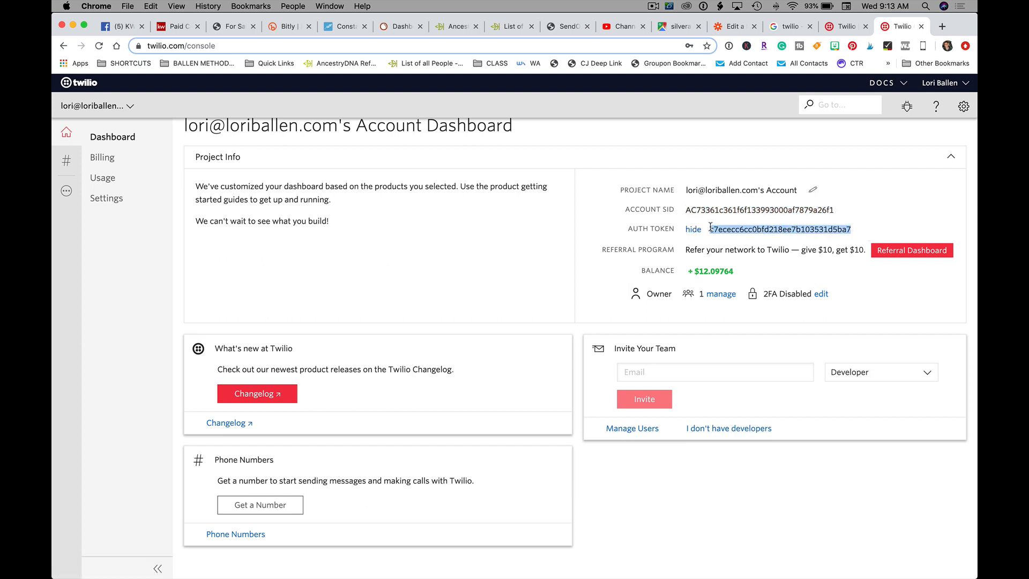
pyautogui.press('super+c')
pyautogui.click(735, 28)
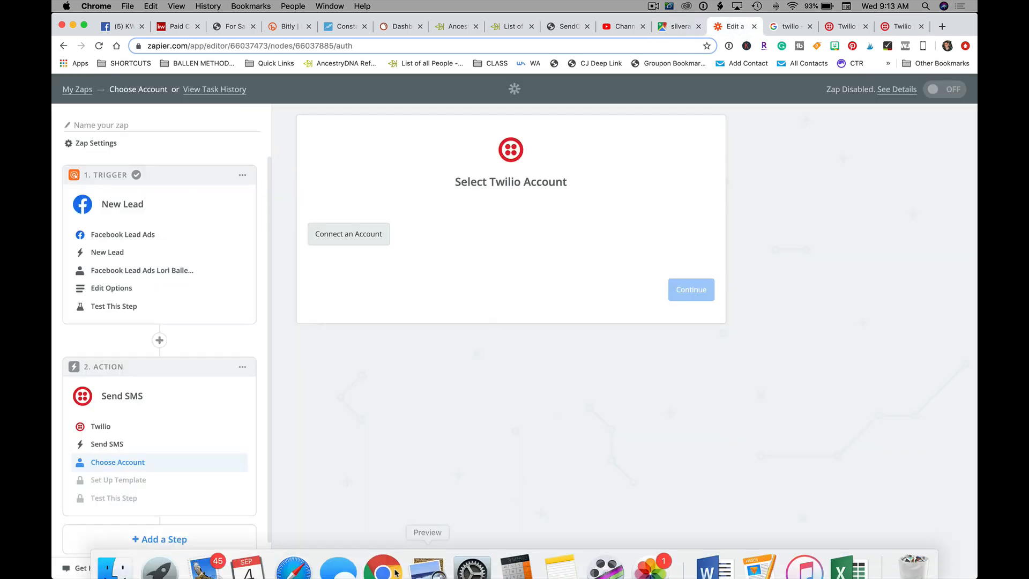
# Step: Paste the Auth Token into the connection window, confirm, and save the connected Twilio account
pyautogui.rightClick(396, 572)
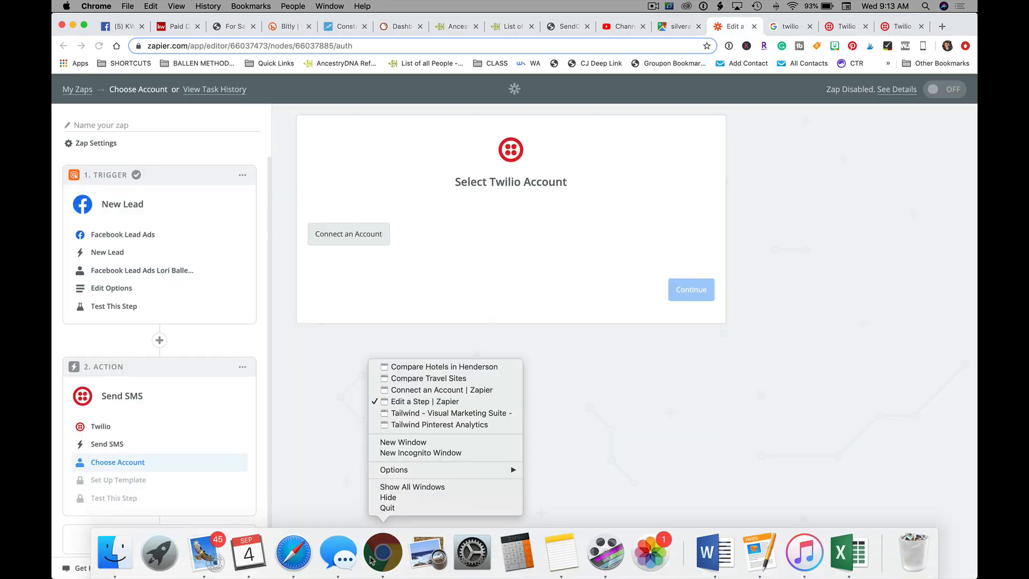
pyautogui.click(417, 390)
pyautogui.click(287, 291)
pyautogui.press('super+v')
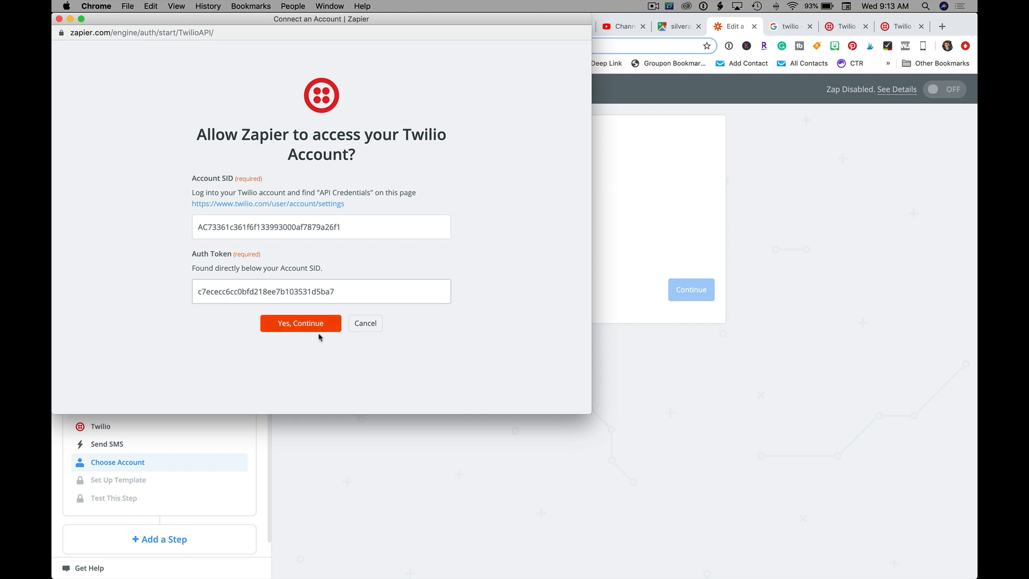
pyautogui.click(314, 329)
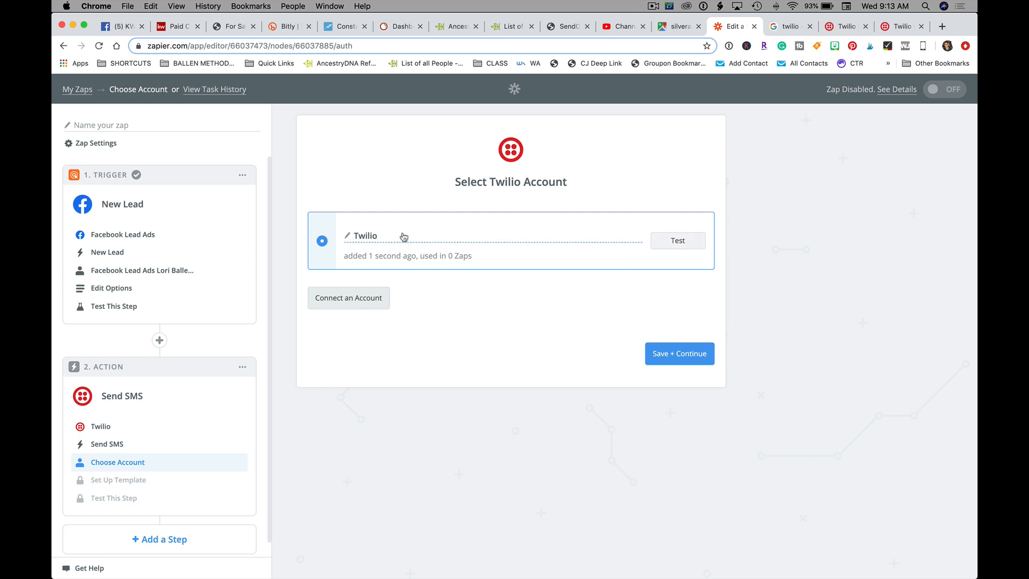
pyautogui.click(693, 359)
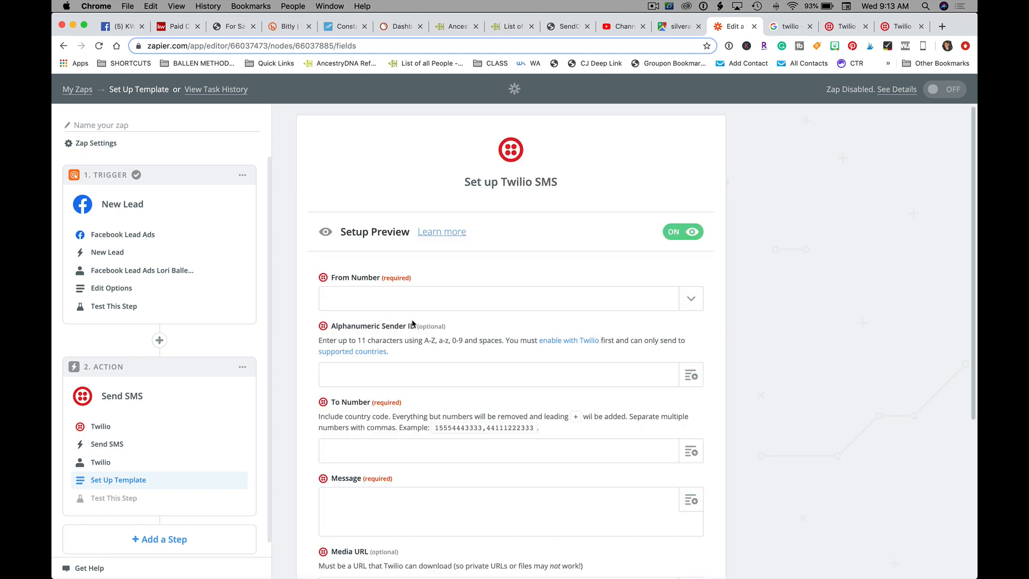
# Step: Choose the account's own Twilio number as the SMS From Number
pyautogui.scroll(-1, 413, 325)
pyautogui.click(368, 254)
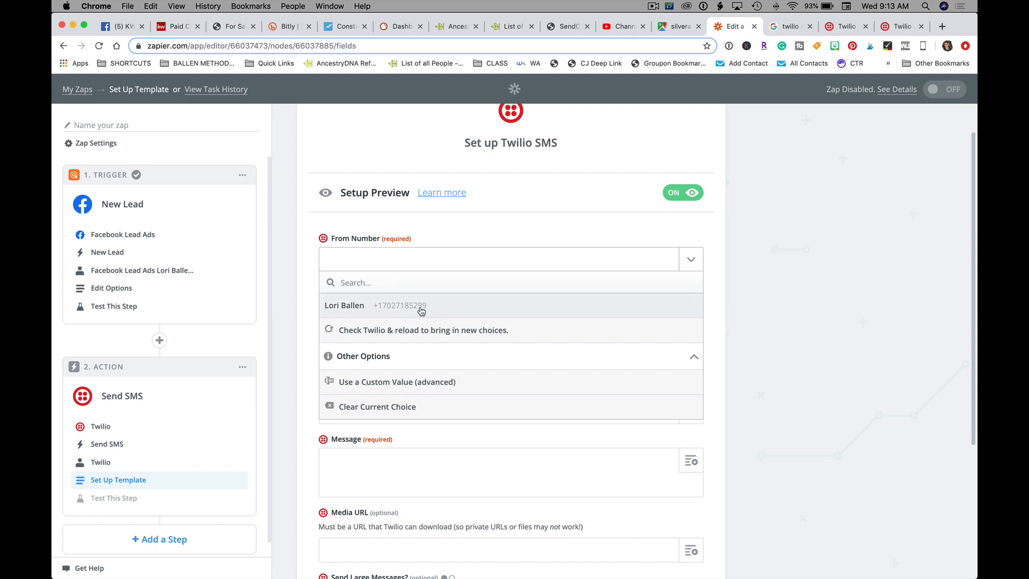
pyautogui.click(411, 309)
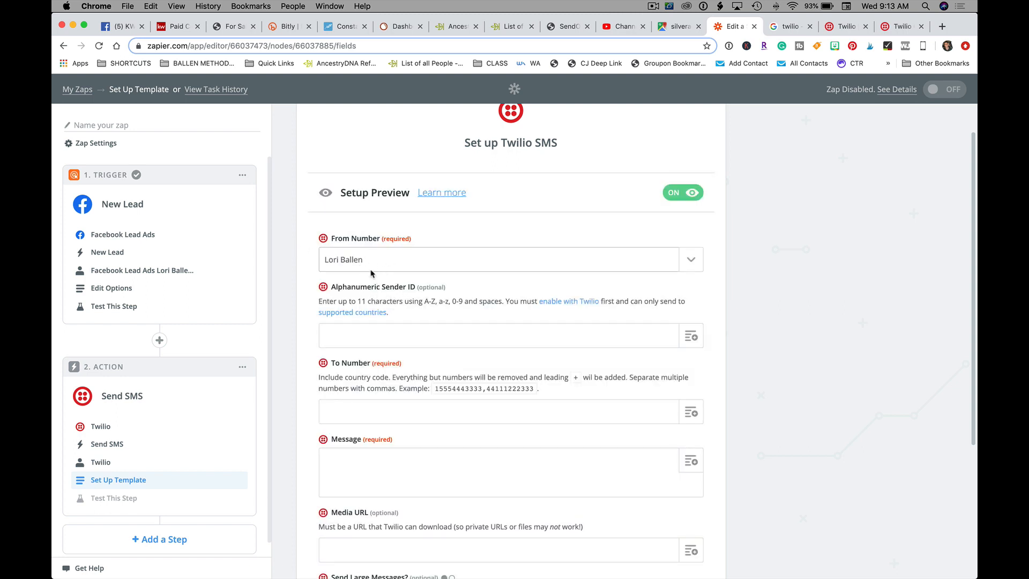
# Step: Fill the Alphanumeric Sender ID with the sender's name
pyautogui.scroll(-3, 391, 262)
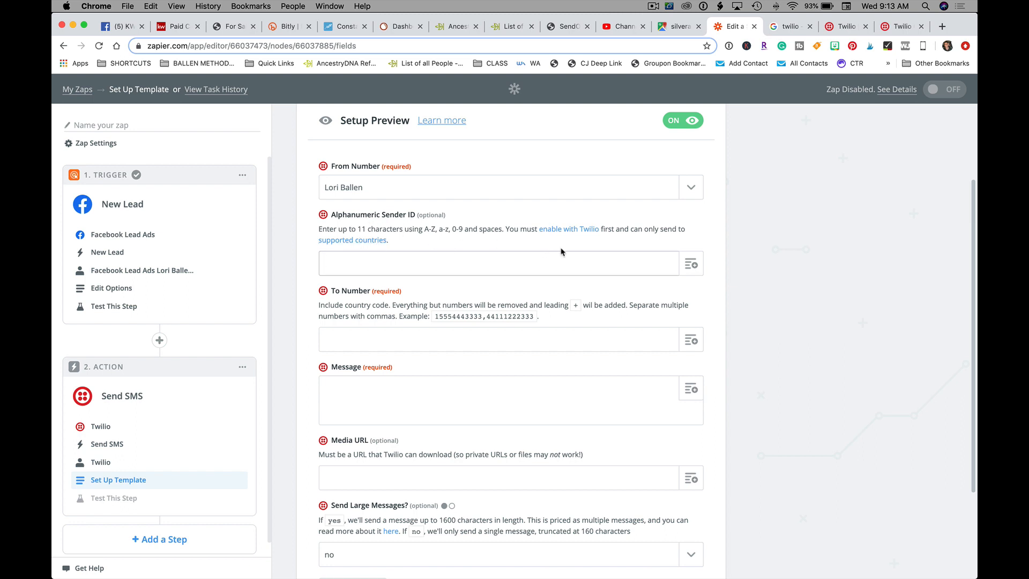
pyautogui.click(691, 265)
pyautogui.click(861, 342)
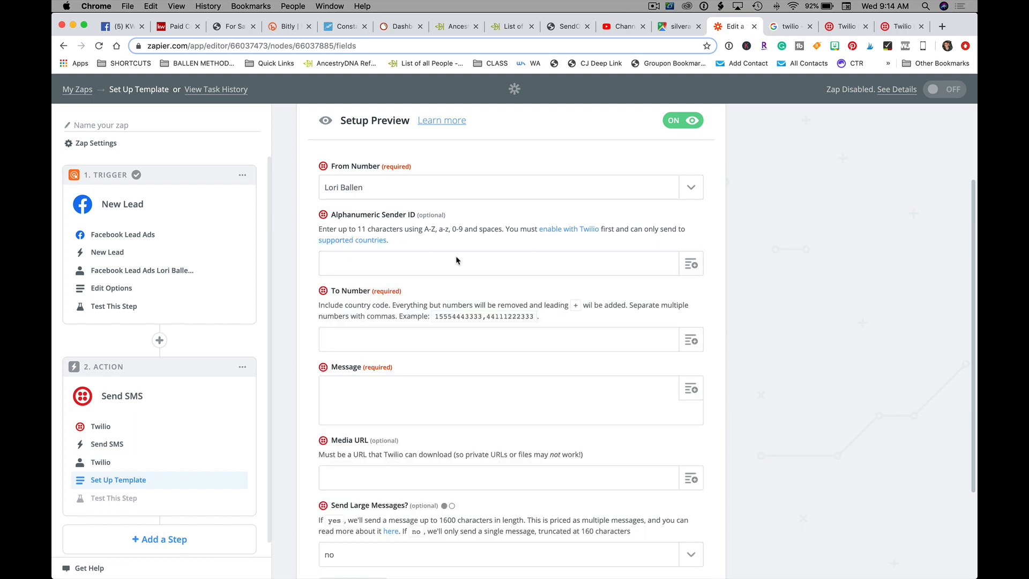
pyautogui.scroll(-1, 461, 262)
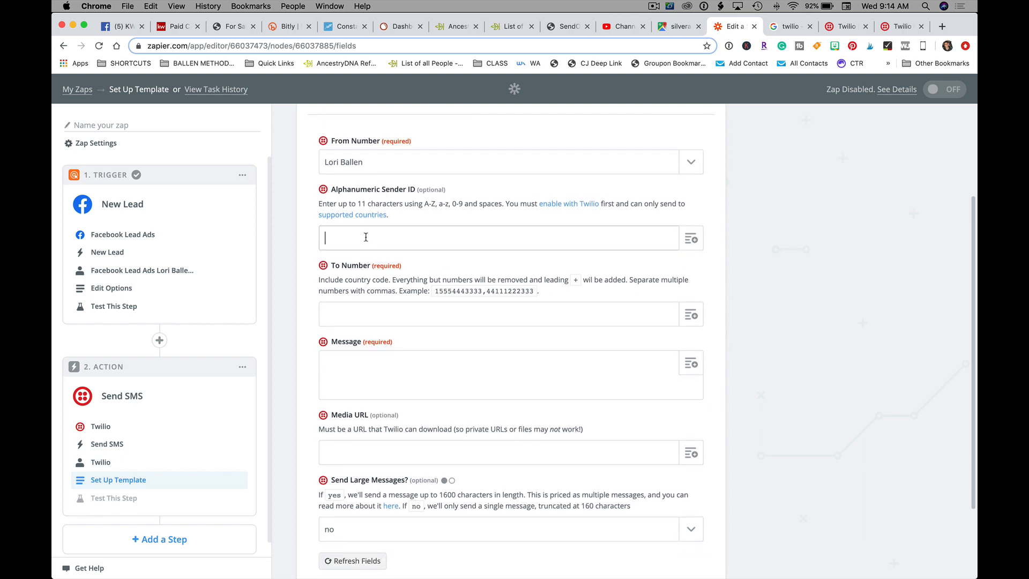
pyautogui.write('Ballen')
pyautogui.scroll(-2, 510, 321)
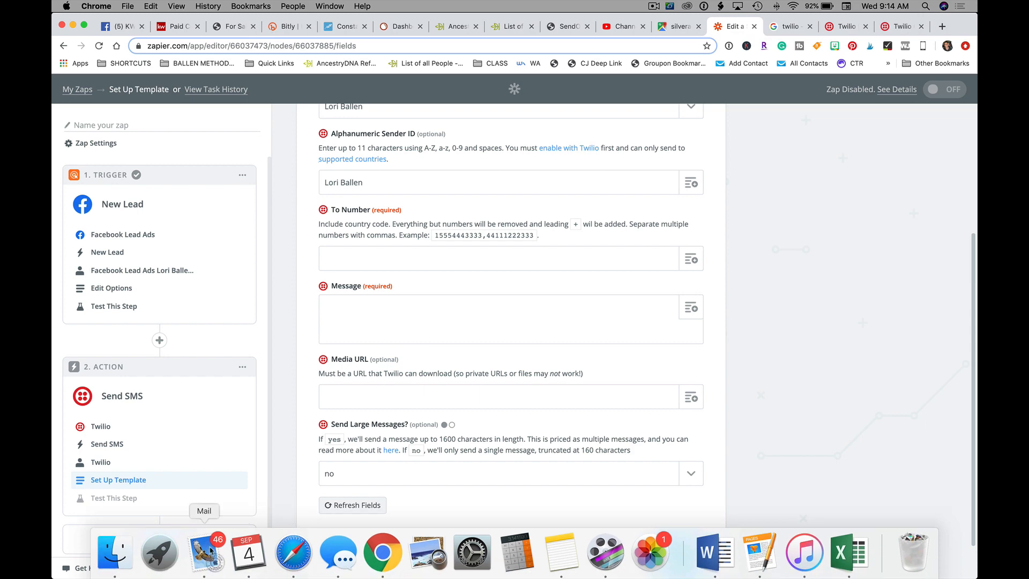
pyautogui.click(211, 552)
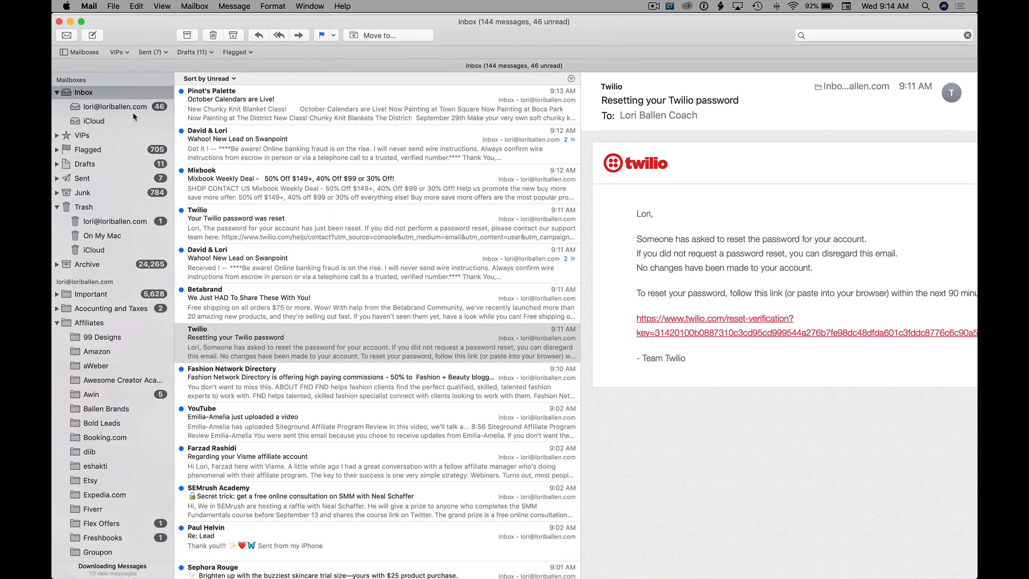
# Step: Copy the agent's direct phone number from his latest lead email in Apple Mail
pyautogui.click(847, 35)
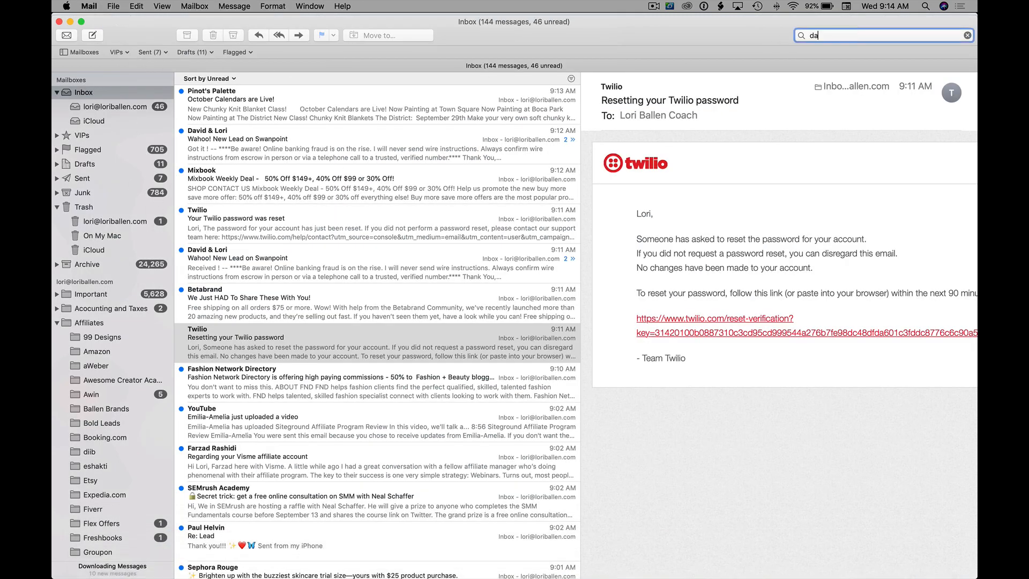
pyautogui.press('Return')
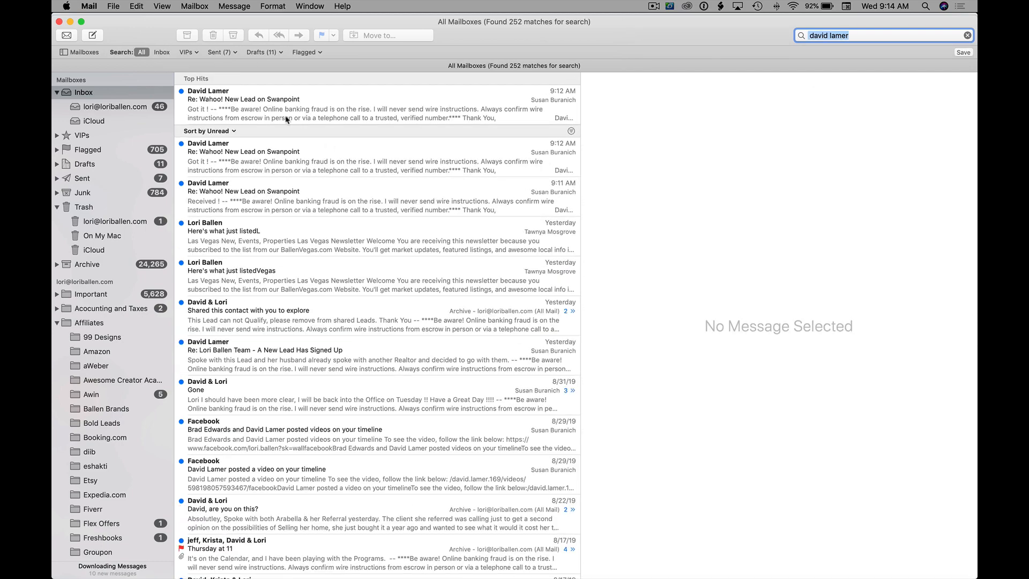
pyautogui.click(285, 116)
pyautogui.scroll(-10, 748, 326)
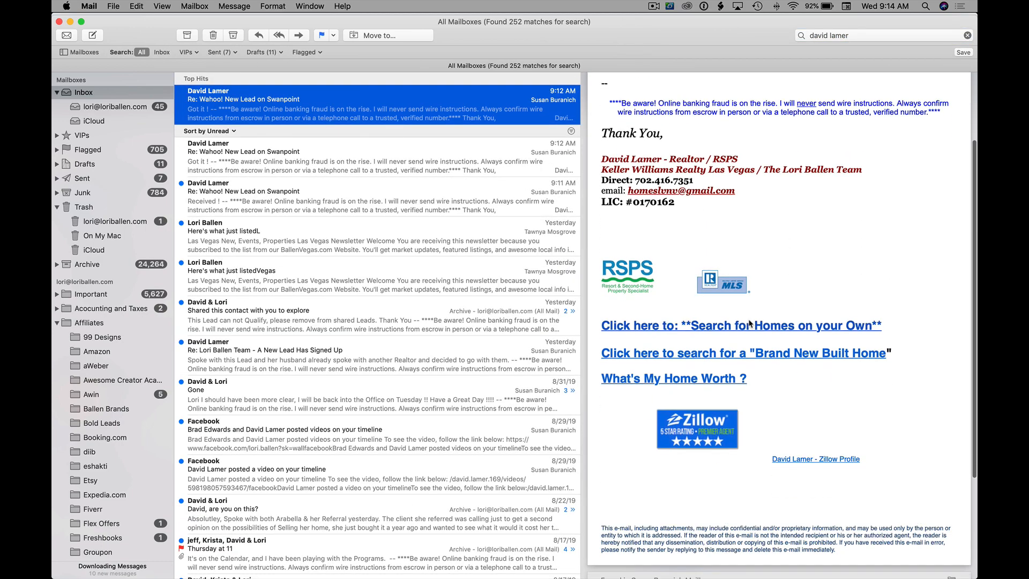
pyautogui.scroll(5, 748, 325)
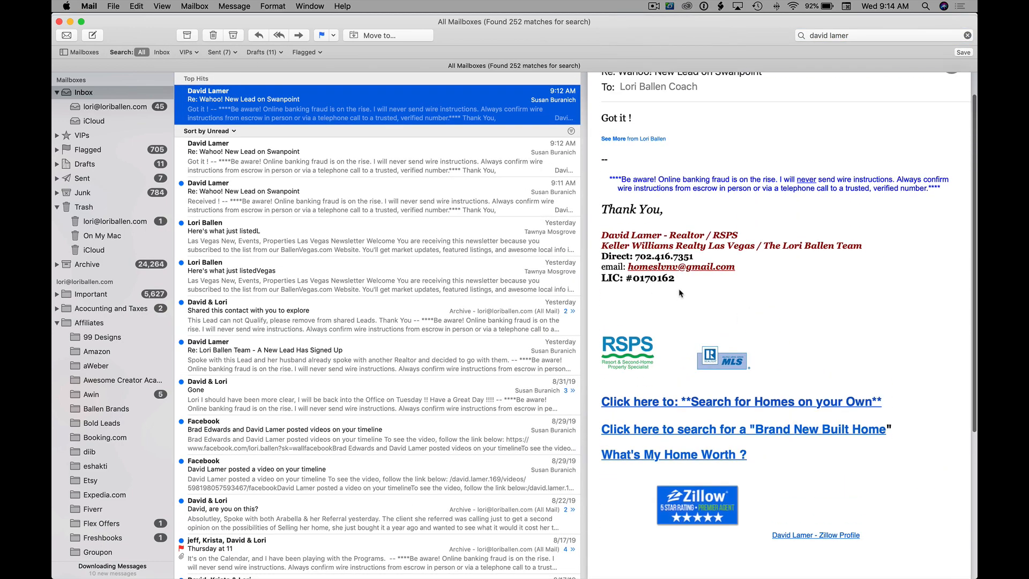
pyautogui.moveTo(692, 256); pyautogui.dragTo(639, 255)
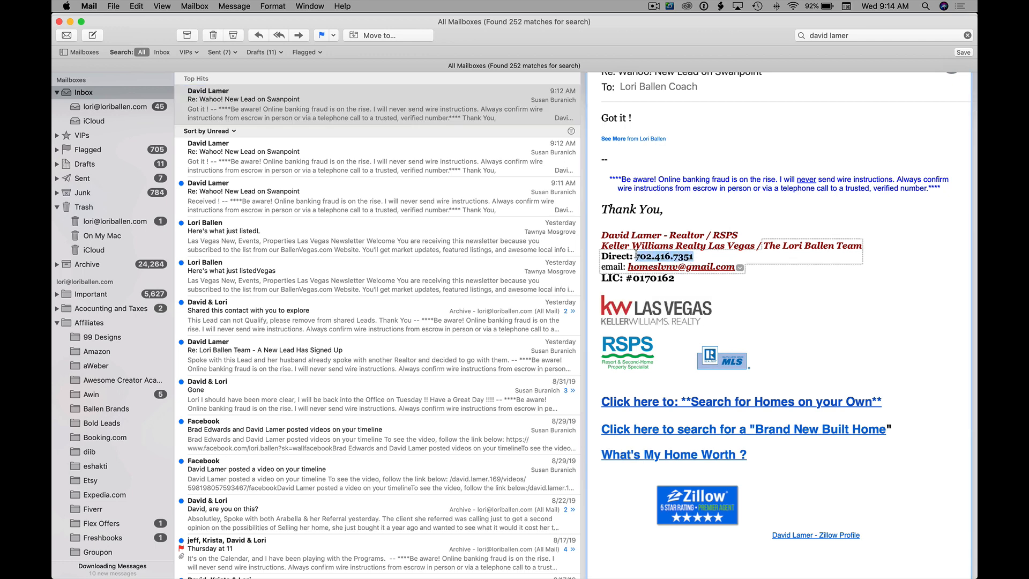
pyautogui.press('super+c')
pyautogui.click(393, 563)
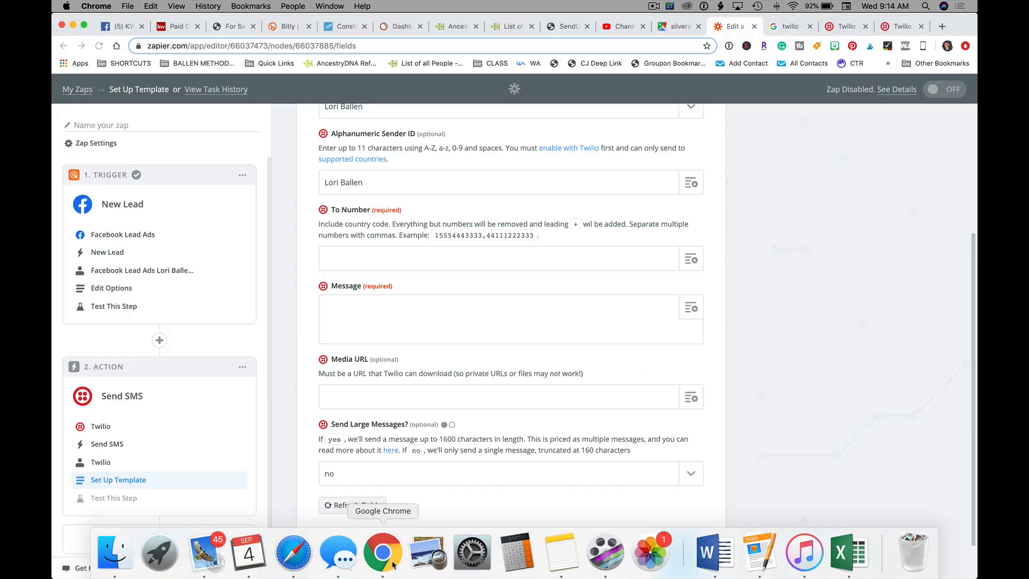
# Step: Paste the agent's number into To Number and start the message with the lead's First and Last Name
pyautogui.click(375, 259)
pyautogui.press('super+v')
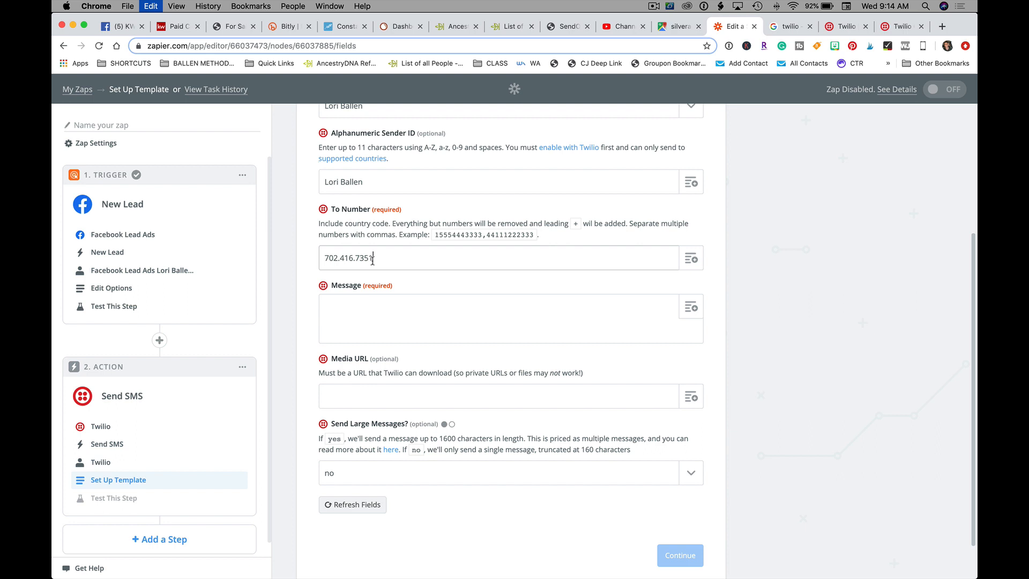
pyautogui.click(412, 303)
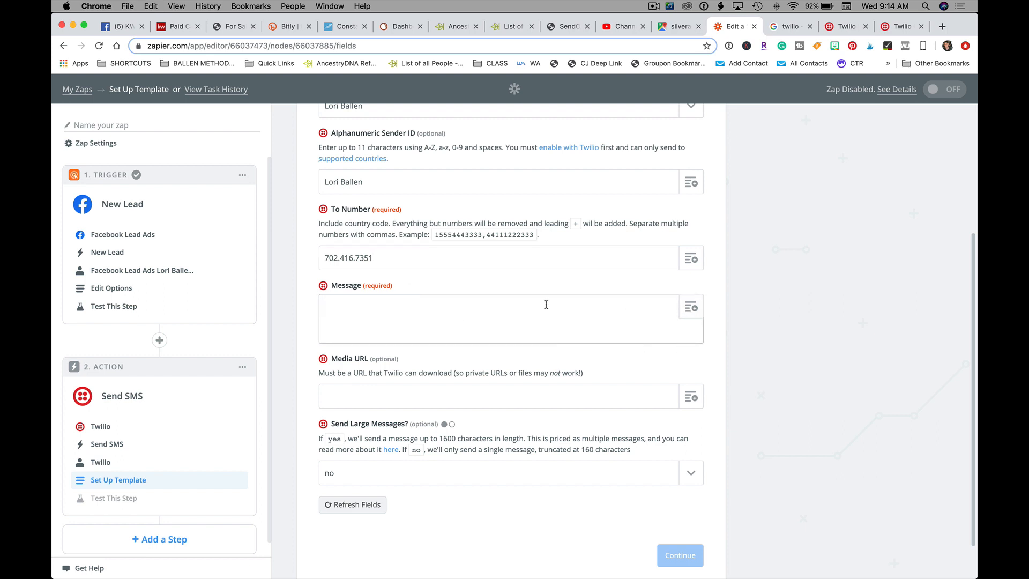
pyautogui.write('New Lead:')
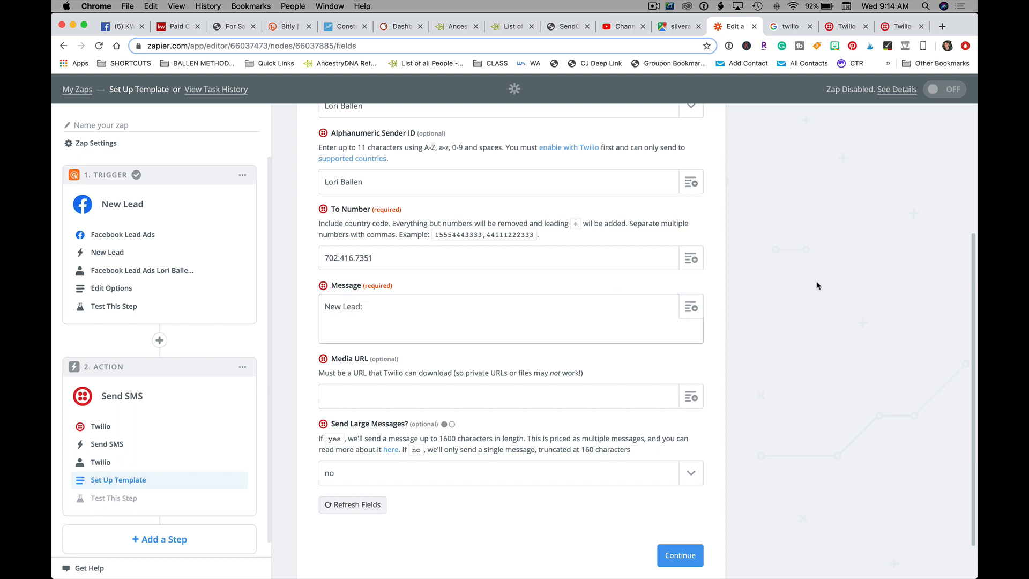
pyautogui.click(690, 307)
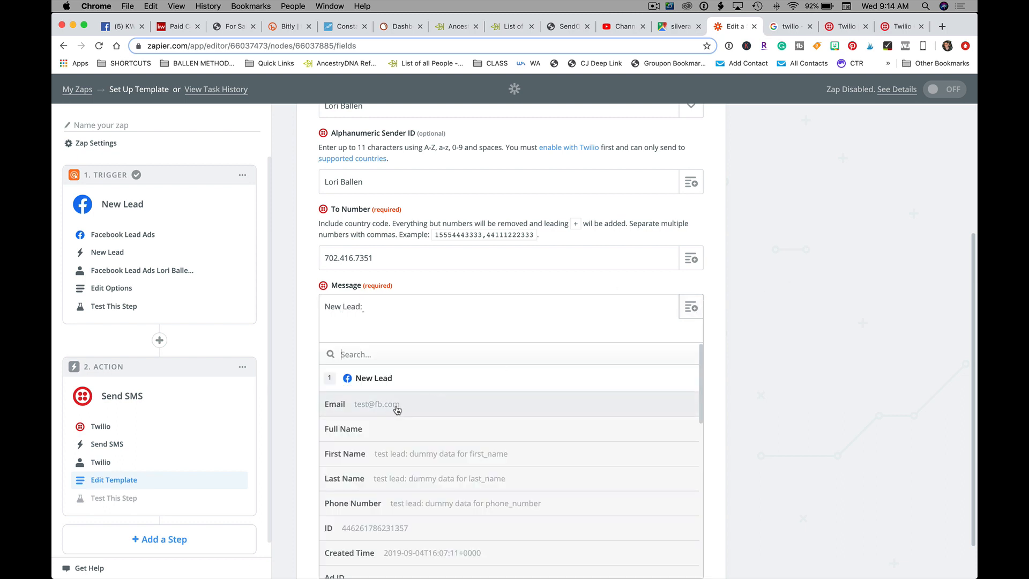
pyautogui.click(407, 454)
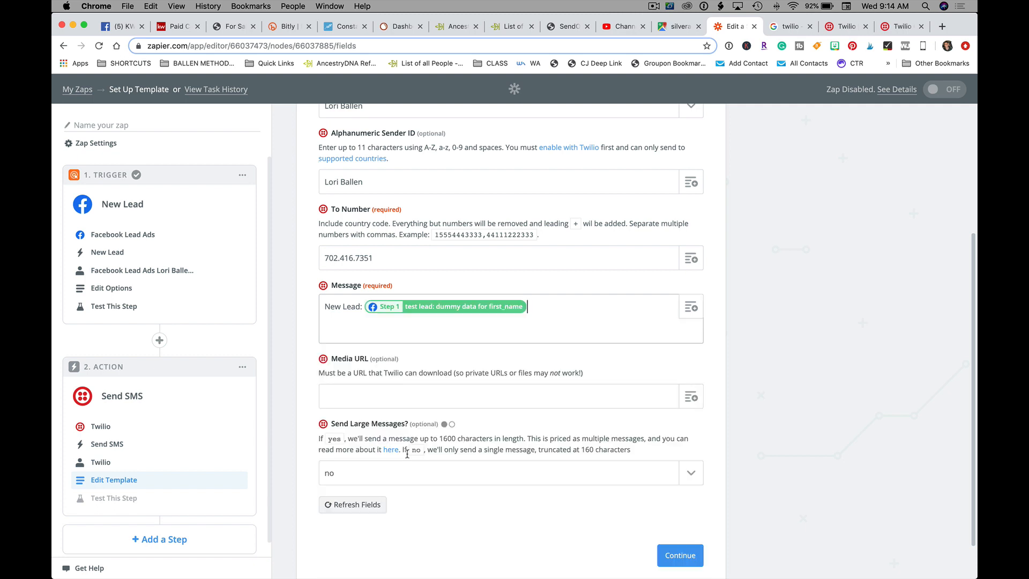
pyautogui.click(691, 307)
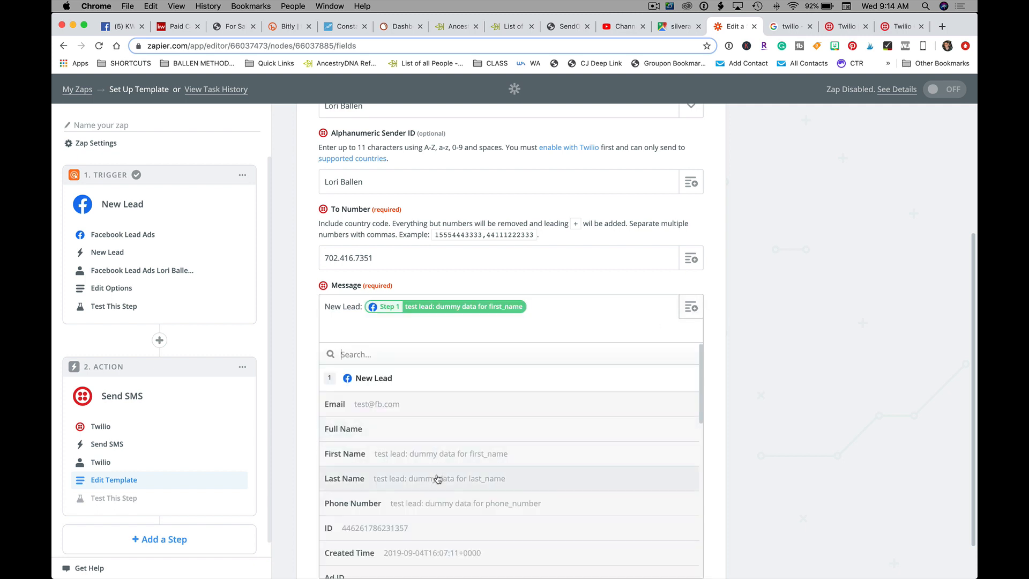
pyautogui.click(438, 479)
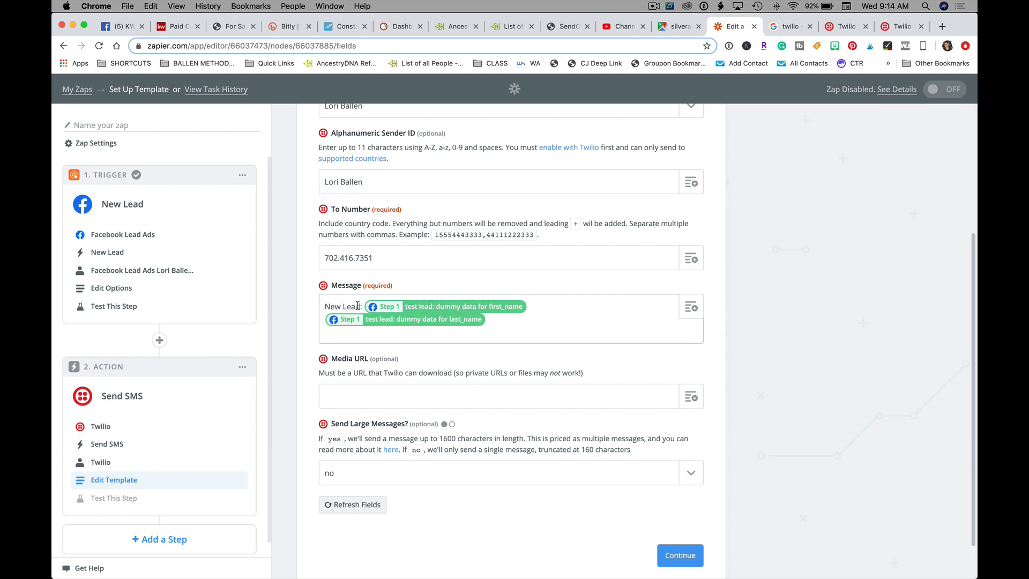
# Step: Complete the message 'New Lead on Swanpoint from FB Ad:' with the lead's Email and Phone Number
pyautogui.press('BackSpace')
pyautogui.write('on')
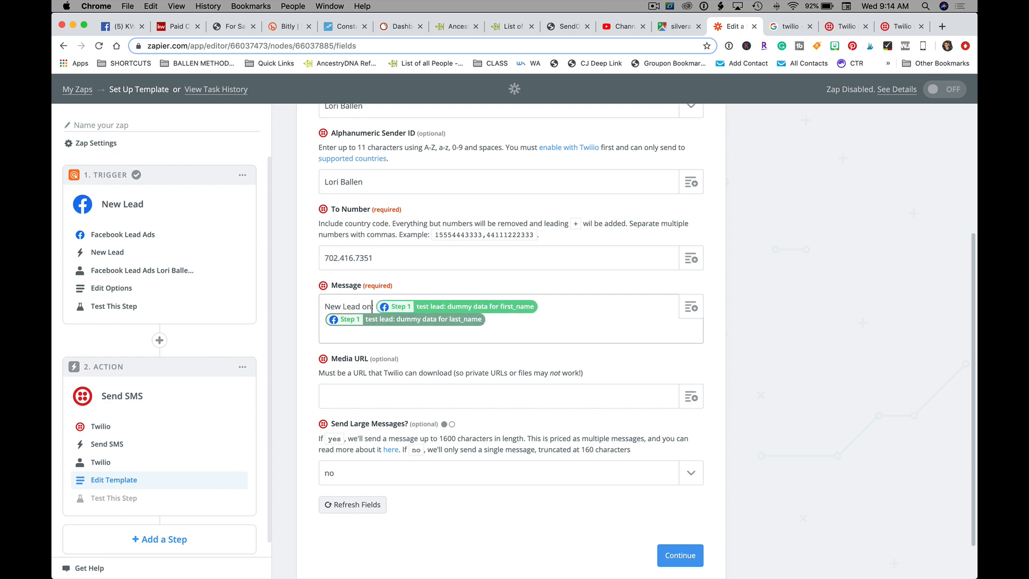
pyautogui.write(' Swanpoint from FB')
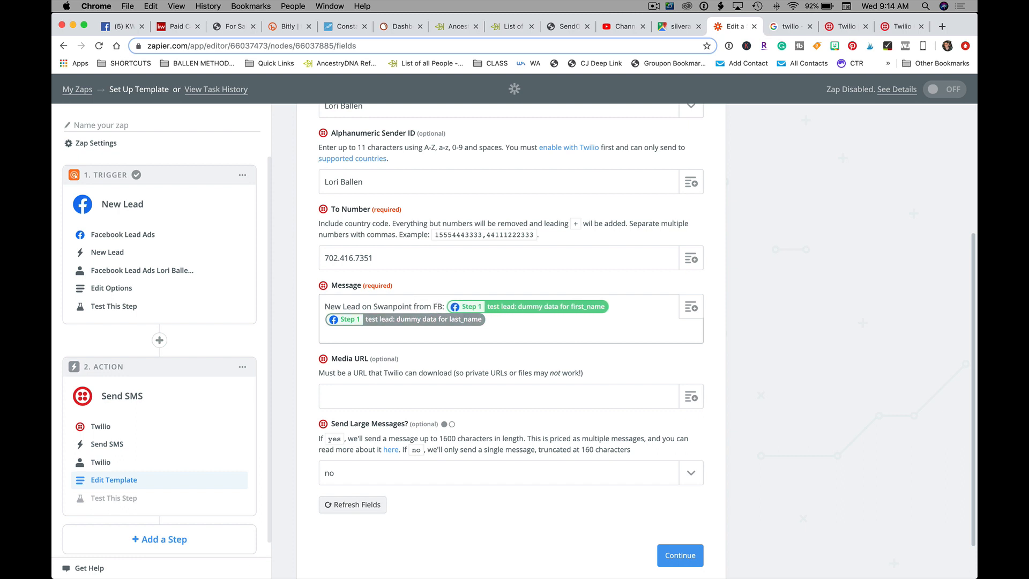
pyautogui.write(' Ad:')
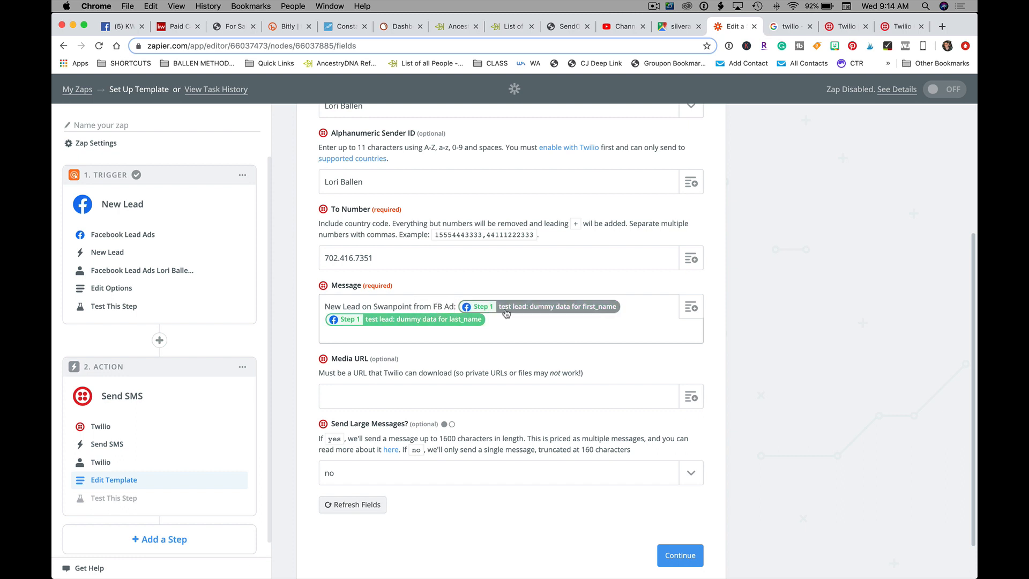
pyautogui.click(690, 307)
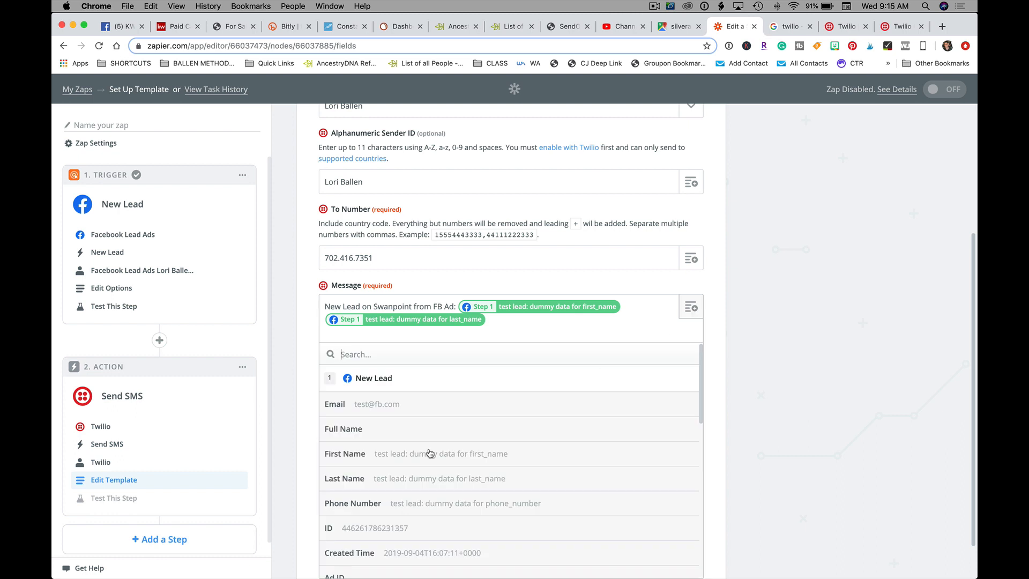
pyautogui.click(375, 403)
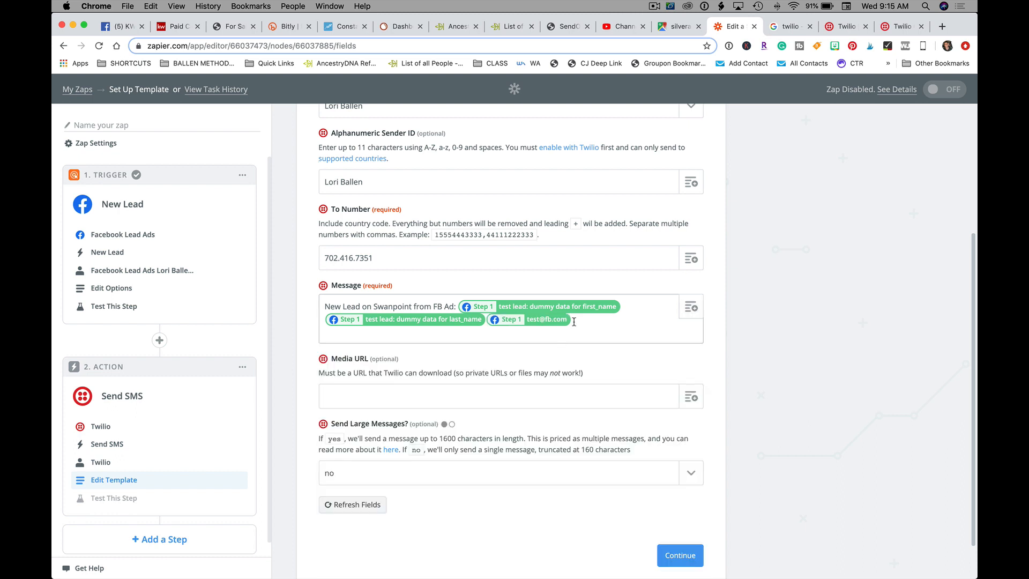
pyautogui.click(691, 306)
pyautogui.scroll(-2, 455, 440)
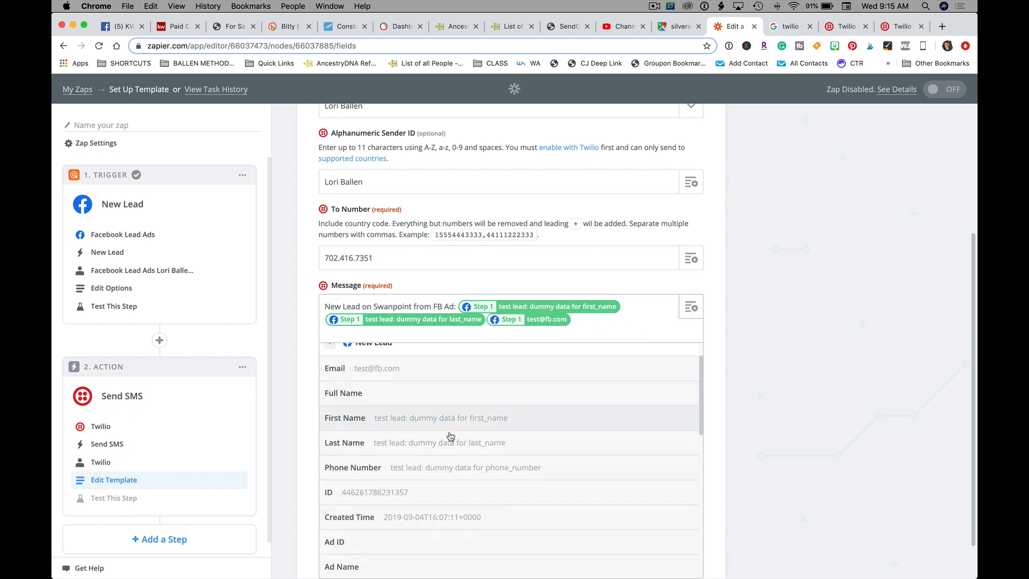
pyautogui.click(447, 467)
pyautogui.scroll(-1, 438, 340)
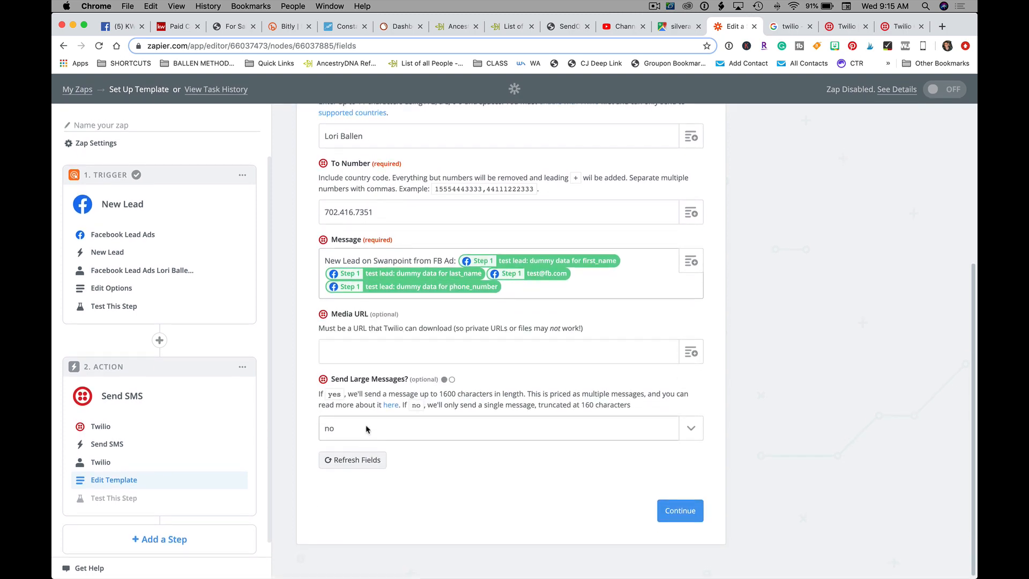
pyautogui.click(680, 512)
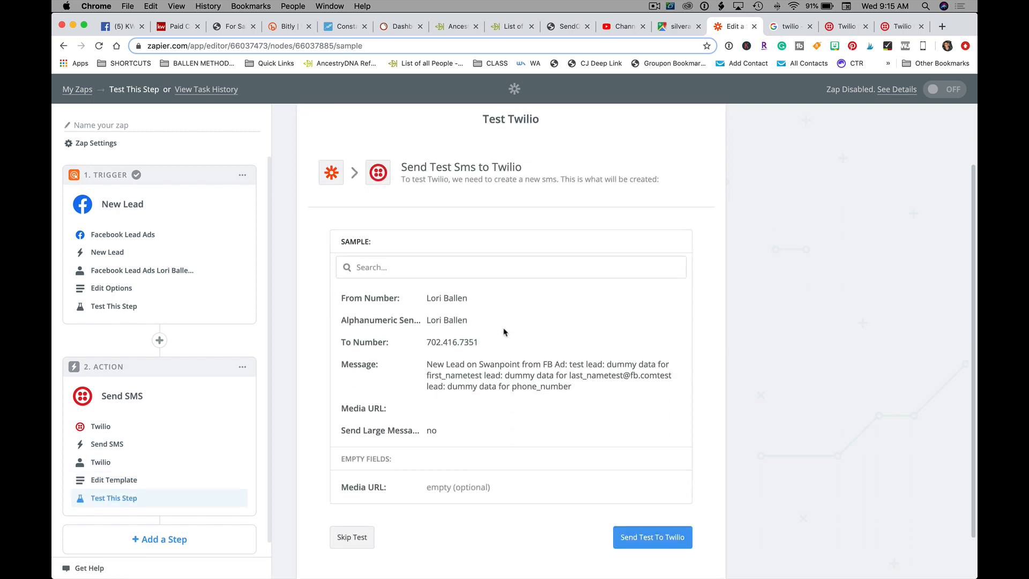
# Step: Skip the Twilio SMS test and finish the Zap's steps
pyautogui.scroll(-2, 473, 211)
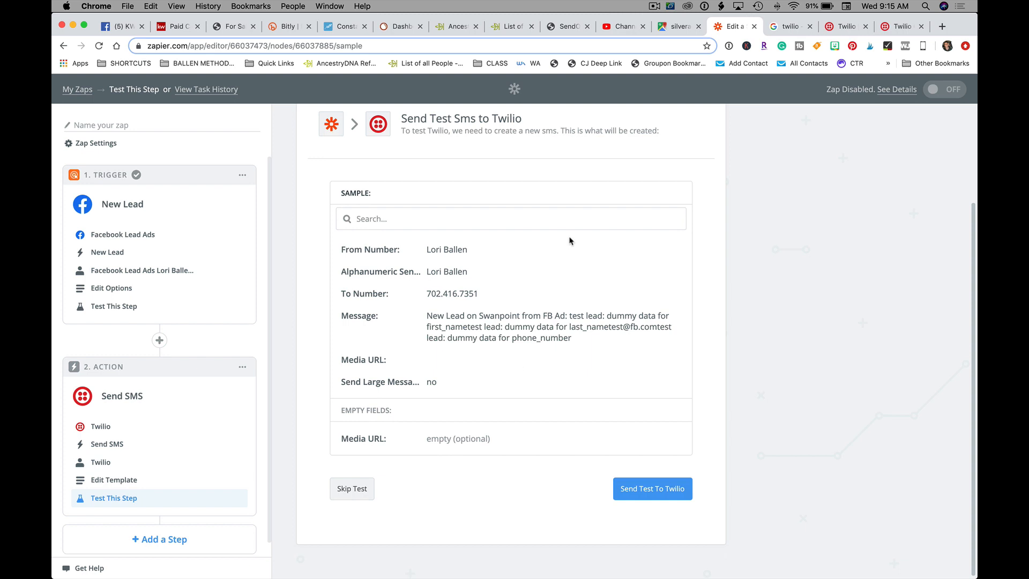
pyautogui.click(353, 496)
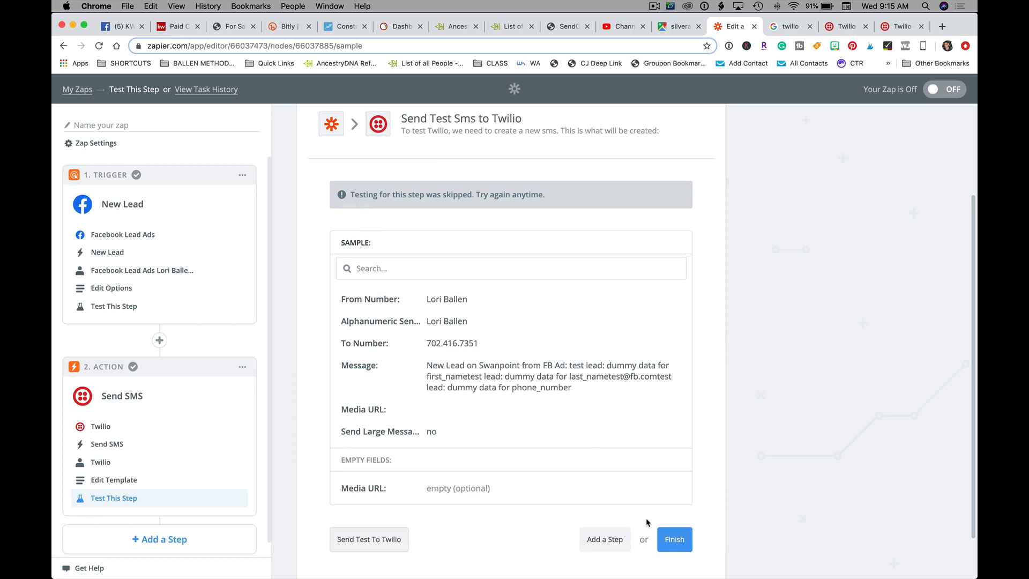
pyautogui.click(673, 534)
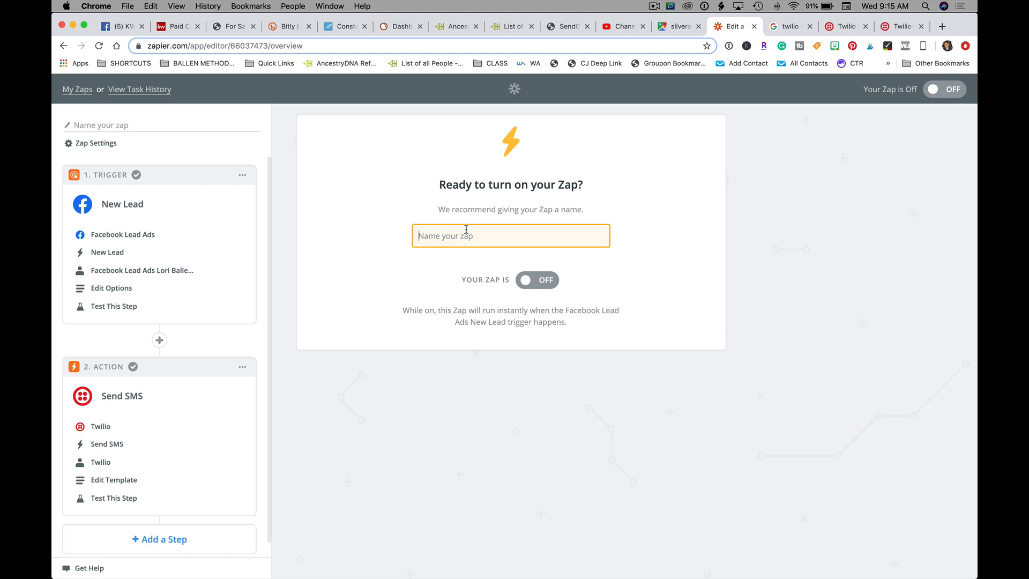
# Step: Name the Zap 'Swanpoint Lead to …', correcting the typo, and switch it on
pyautogui.write('Swampoint')
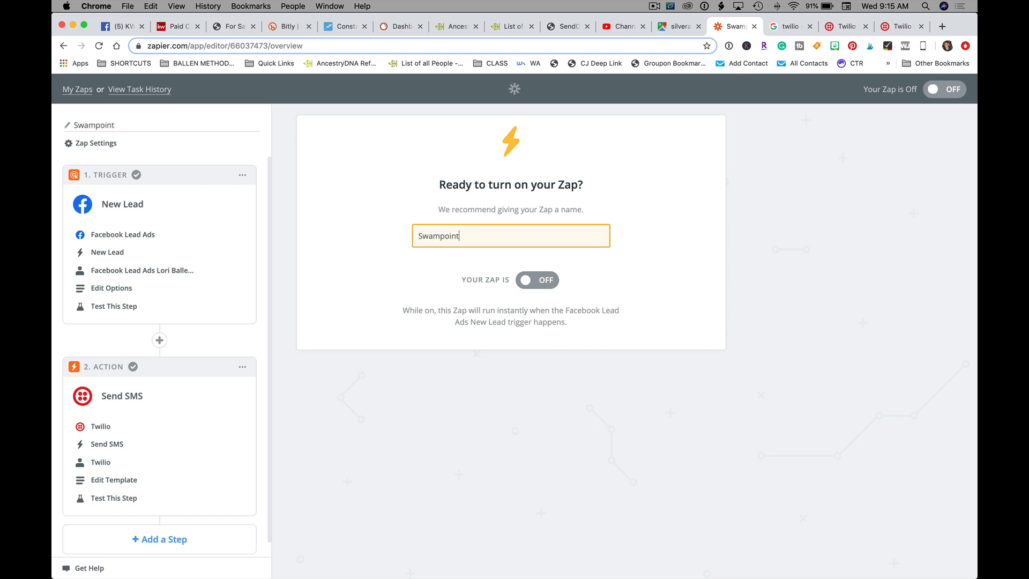
pyautogui.write(' Lead to David')
pyautogui.click(529, 284)
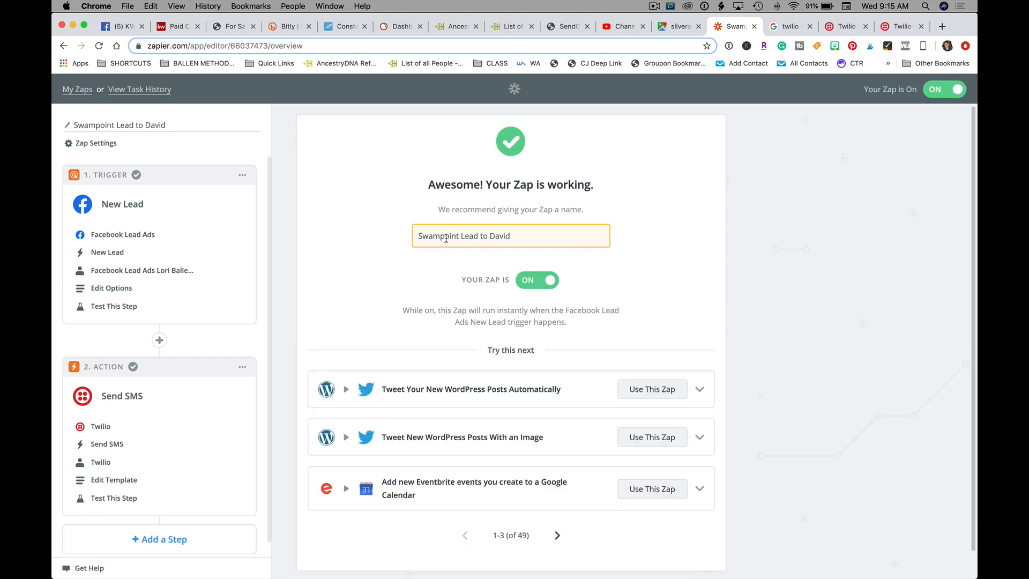
pyautogui.click(440, 236)
pyautogui.press('BackSpace')
pyautogui.write('n')
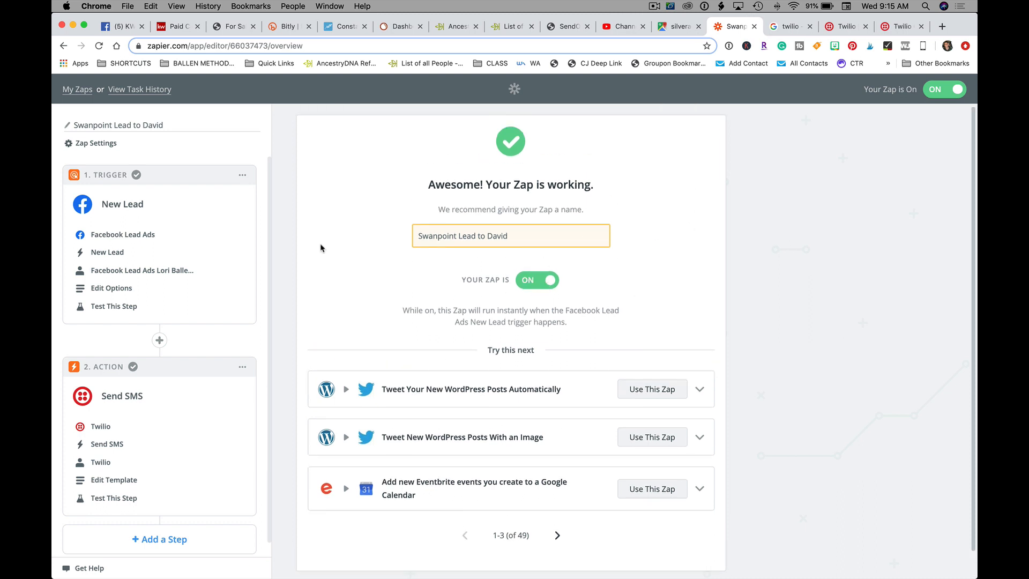
# Step: Return to the My Zaps list and reload the page
pyautogui.click(79, 90)
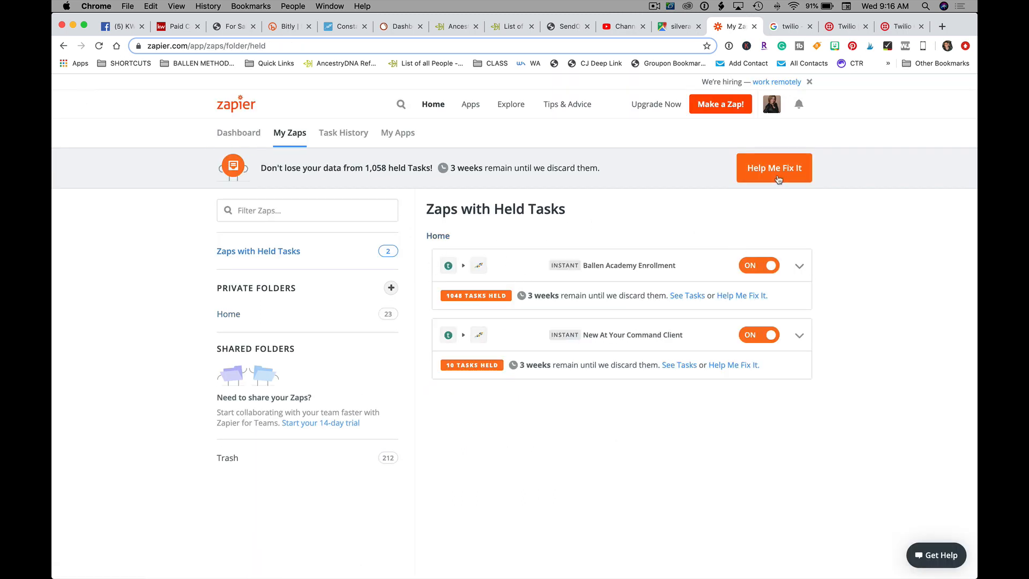
pyautogui.rightClick(656, 226)
pyautogui.click(676, 253)
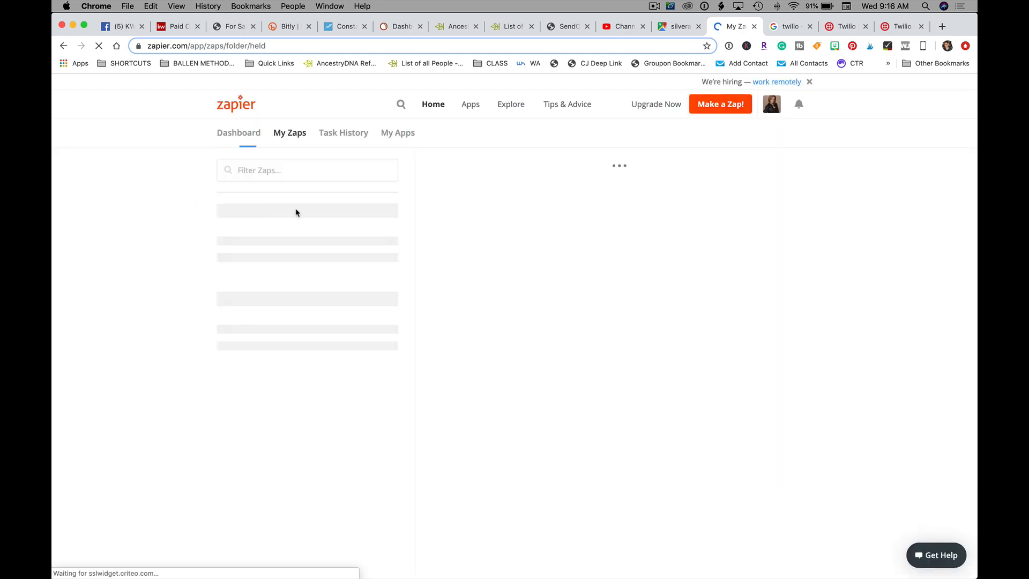
# Step: Show all zaps in the Home folder and switch off the Swanpoint FB Ad Lead zap
pyautogui.click(295, 136)
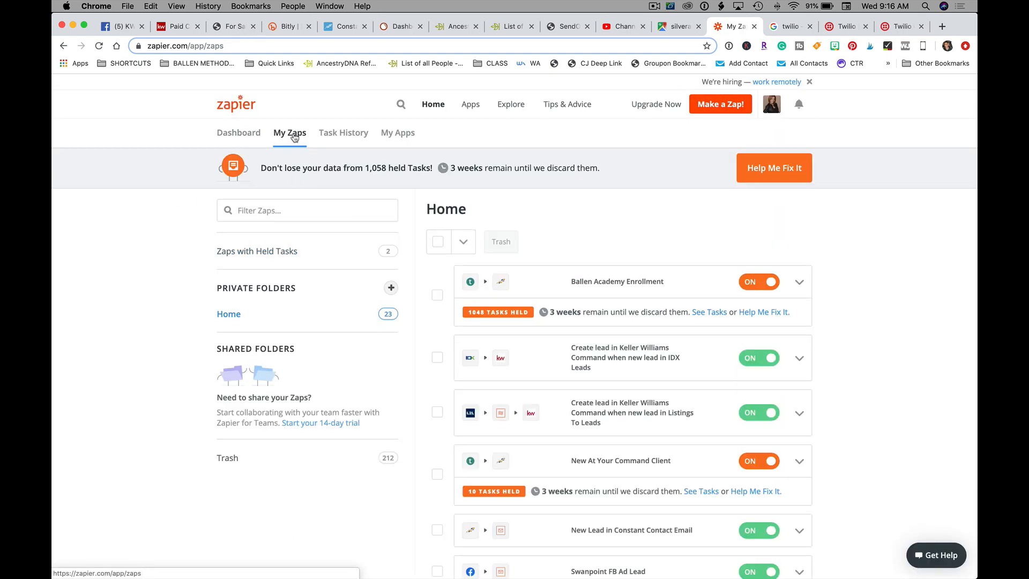
pyautogui.scroll(-3, 589, 381)
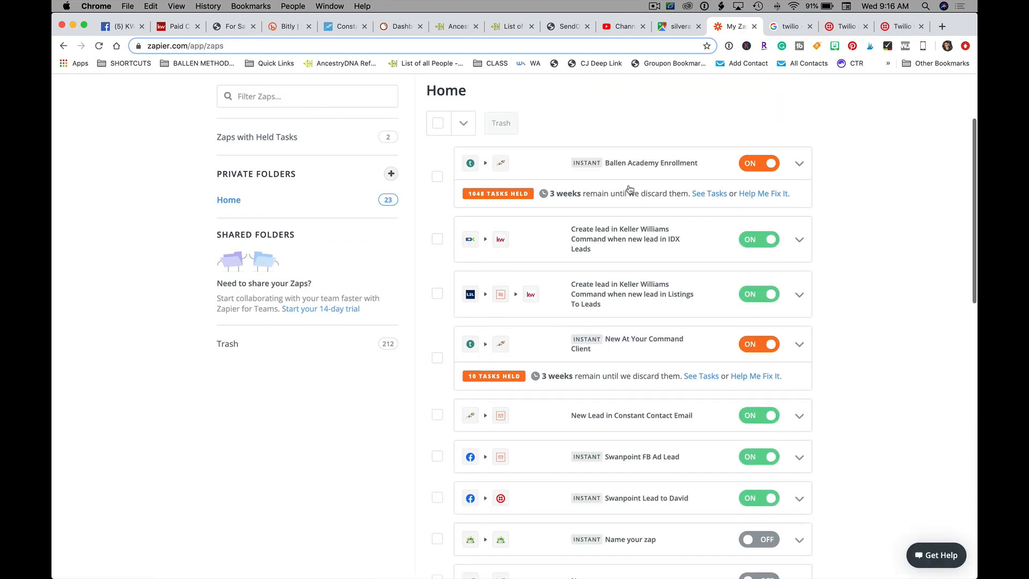
pyautogui.scroll(-3, 632, 266)
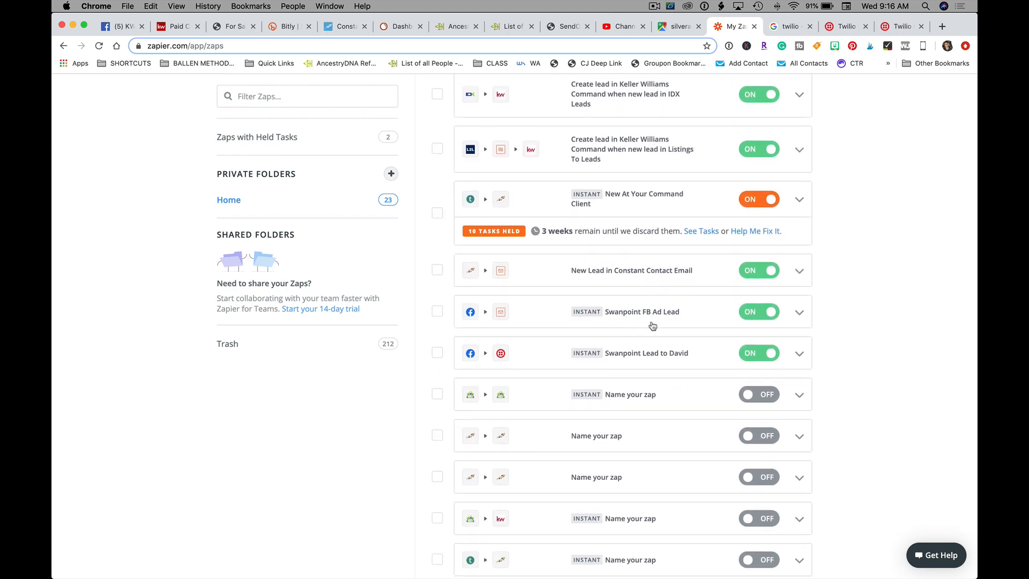
pyautogui.scroll(-1, 554, 332)
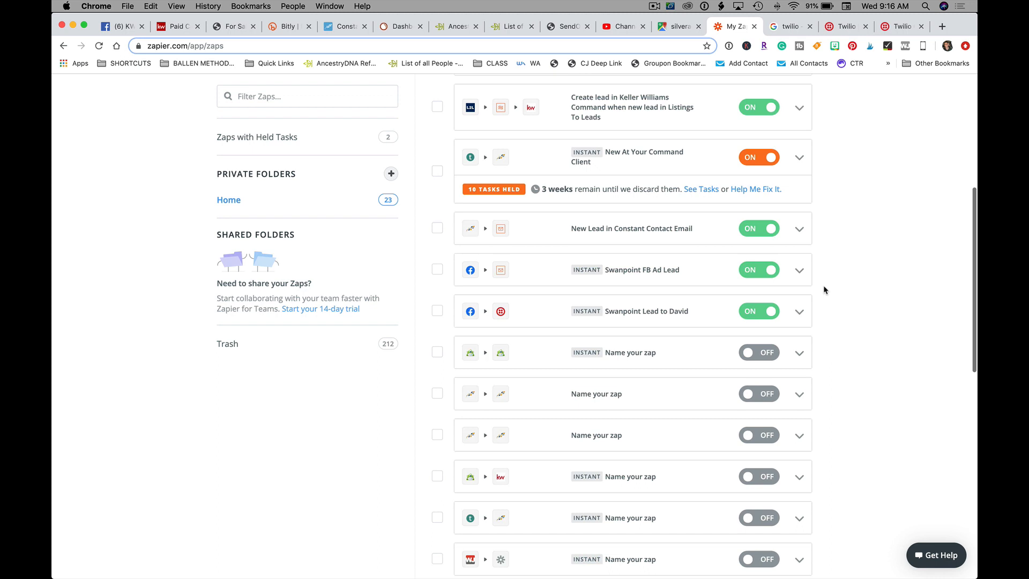
pyautogui.click(752, 270)
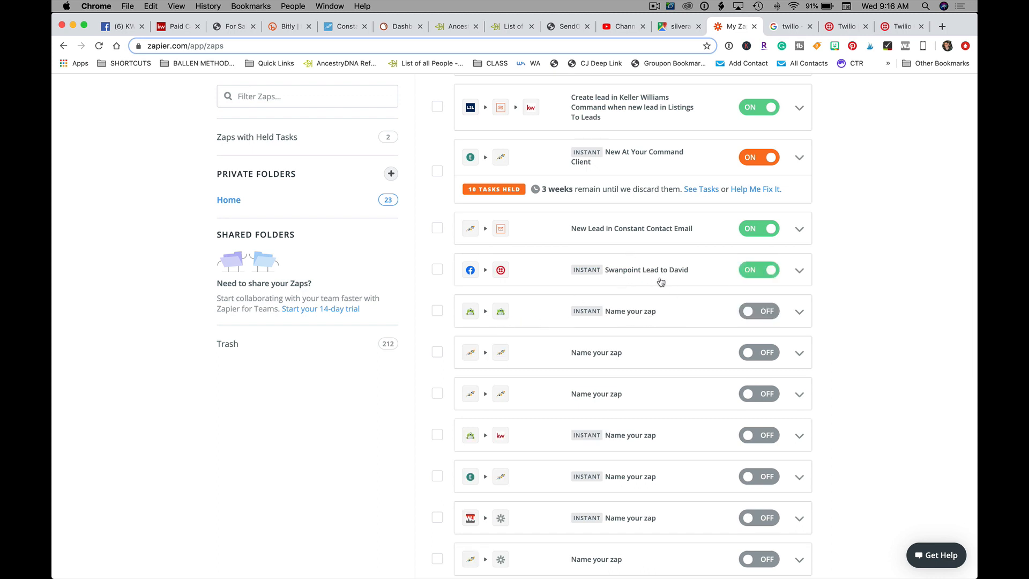
# Step: Rename the Swanpoint Lead zap by inserting 'TEXT' after 'Swanpoint', then return to the list top
pyautogui.click(800, 271)
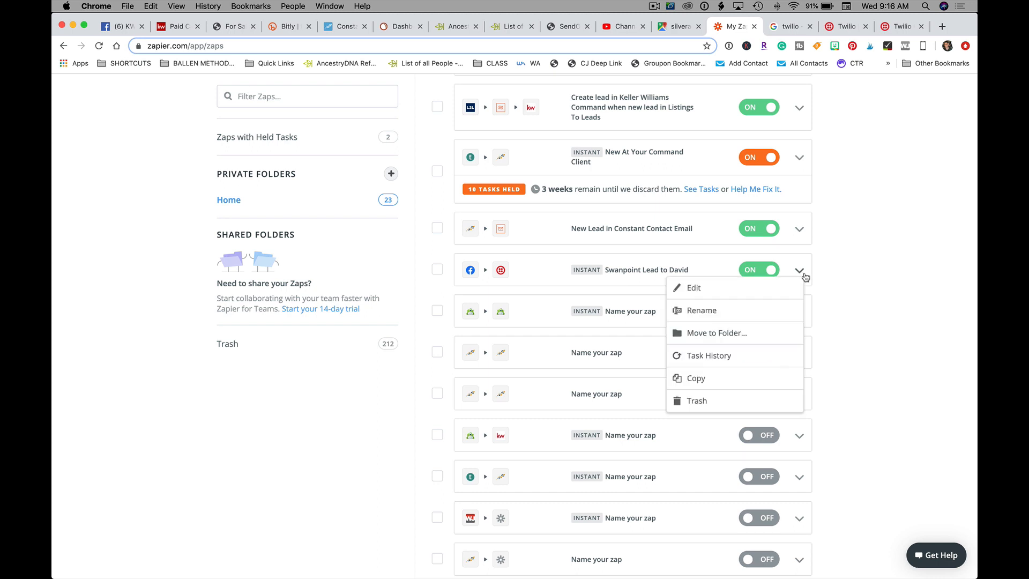
pyautogui.click(707, 311)
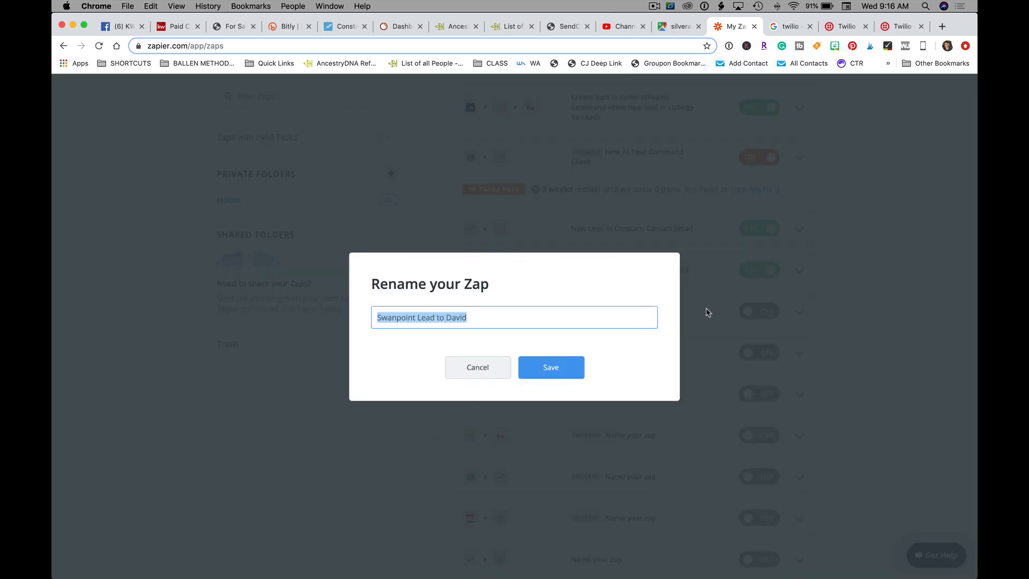
pyautogui.click(427, 319)
pyautogui.write('TEXT')
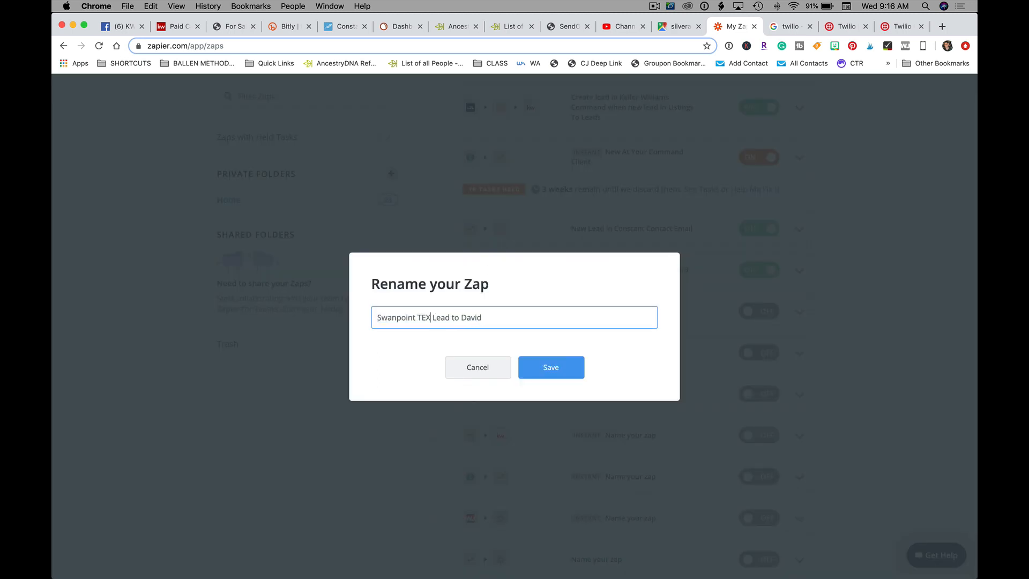
pyautogui.click(552, 373)
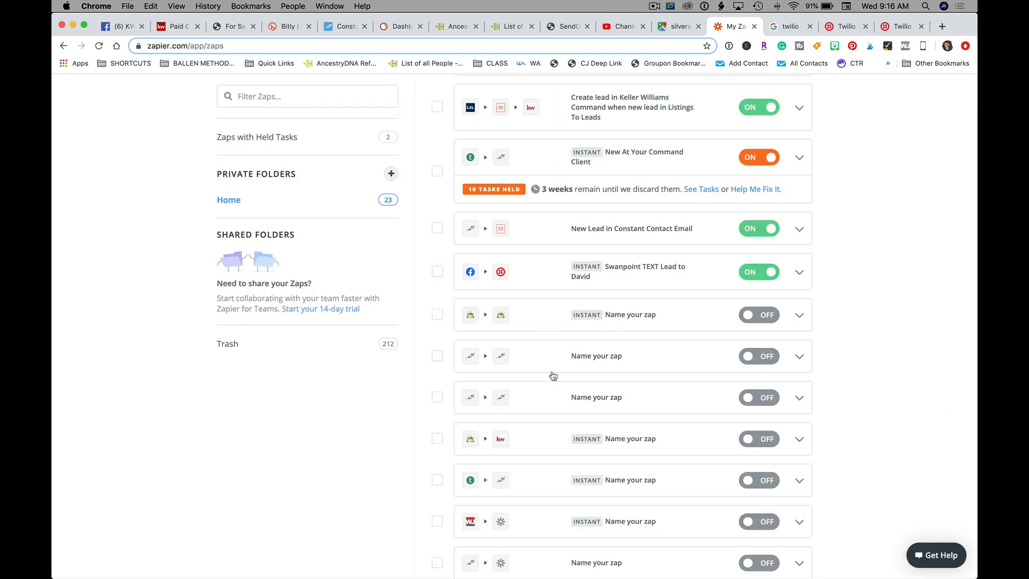
pyautogui.click(800, 273)
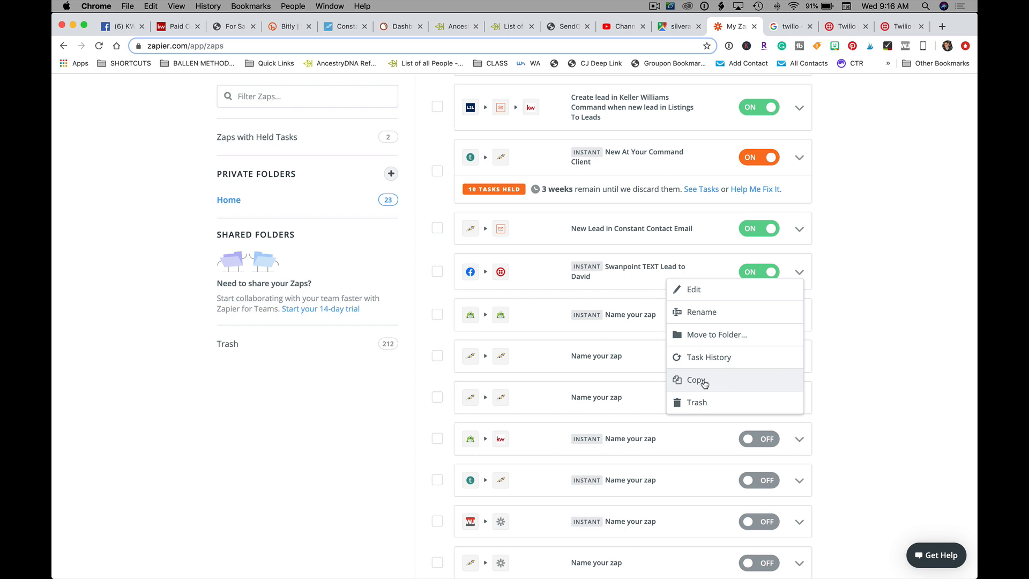
pyautogui.click(933, 310)
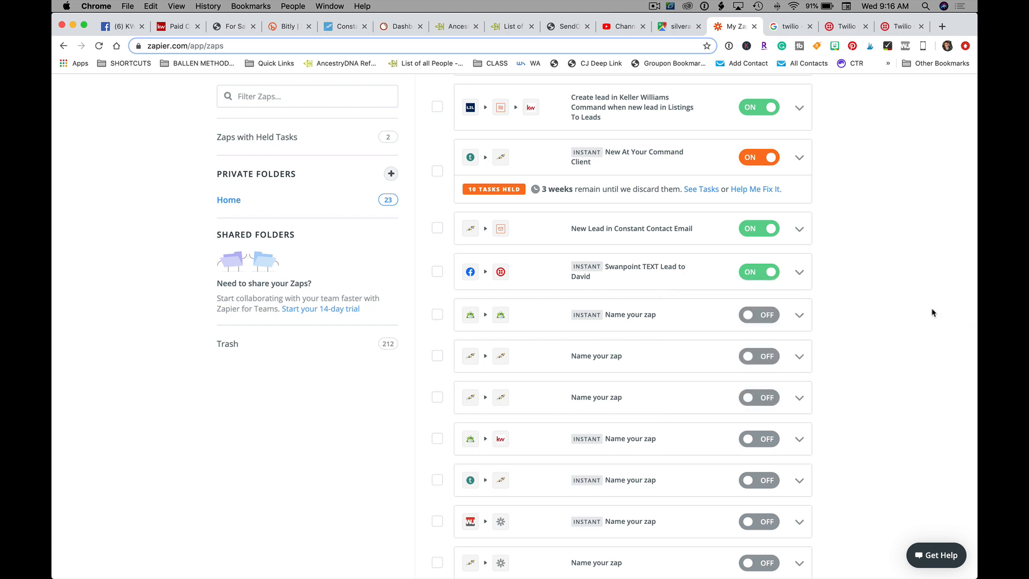
pyautogui.scroll(1, 763, 304)
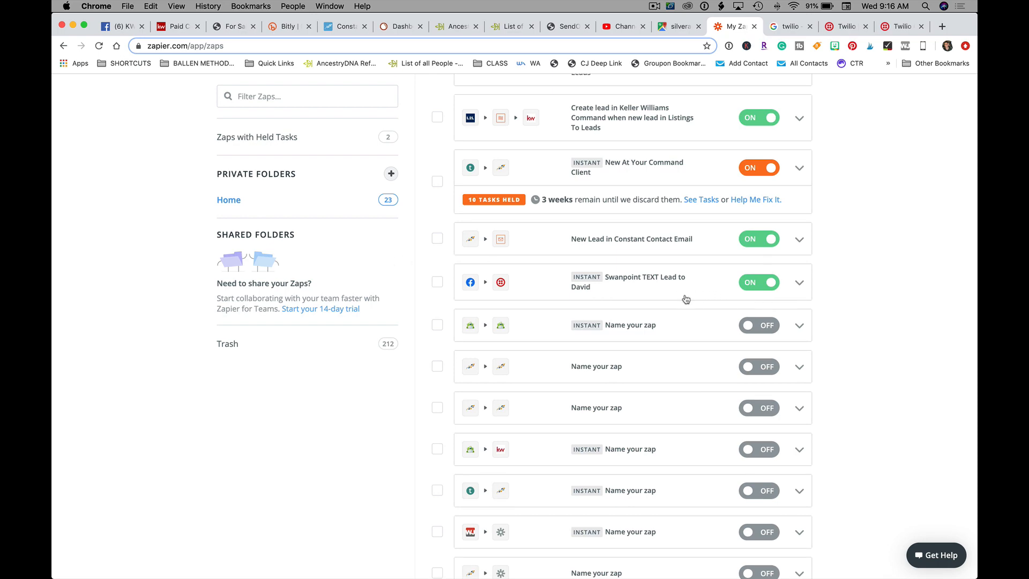
pyautogui.scroll(5, 684, 299)
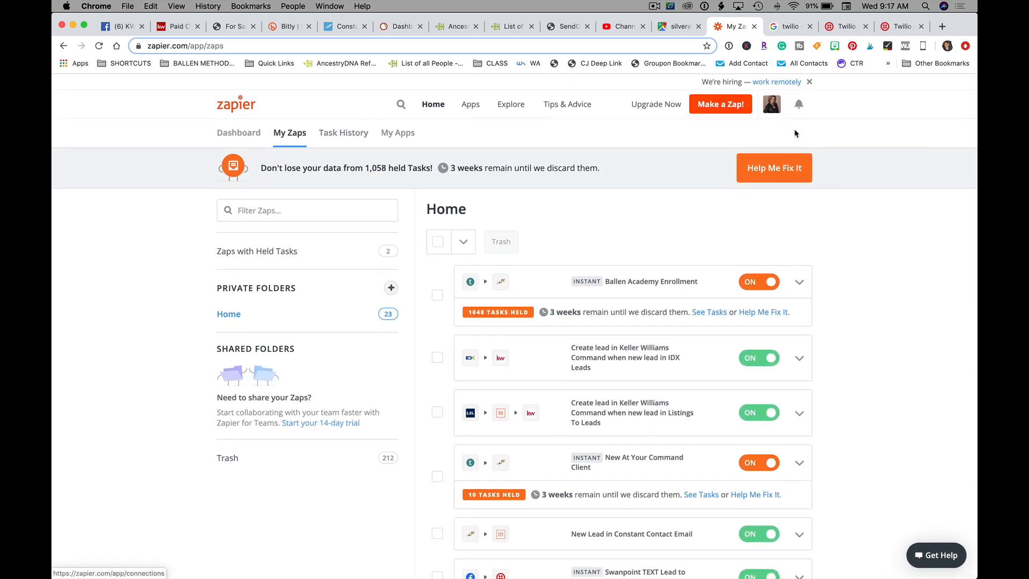
# Step: Start a new zap with a Facebook Lead Ads New Lead trigger on the connected account
pyautogui.click(711, 106)
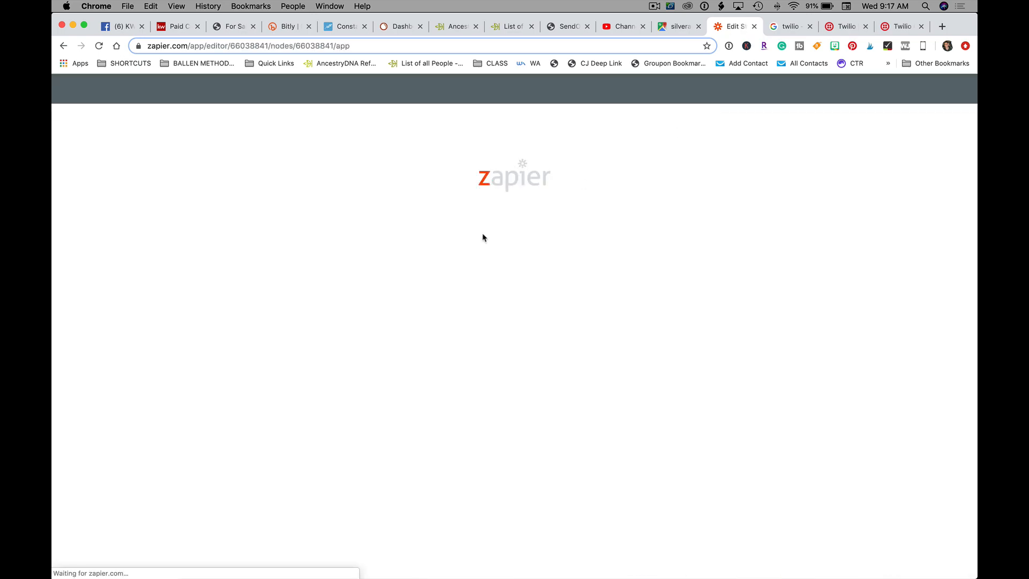
pyautogui.click(363, 171)
pyautogui.write('face')
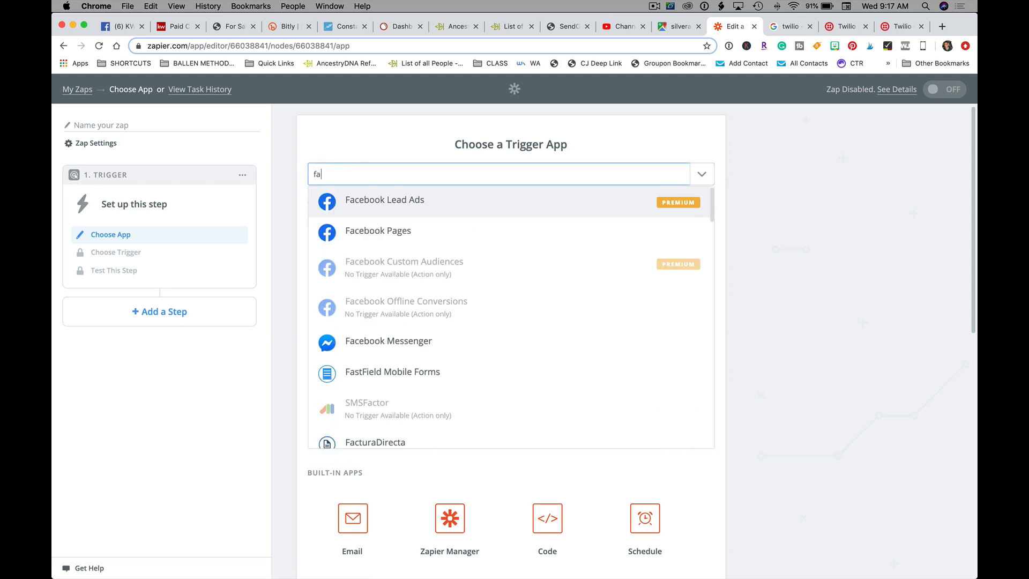
pyautogui.click(514, 210)
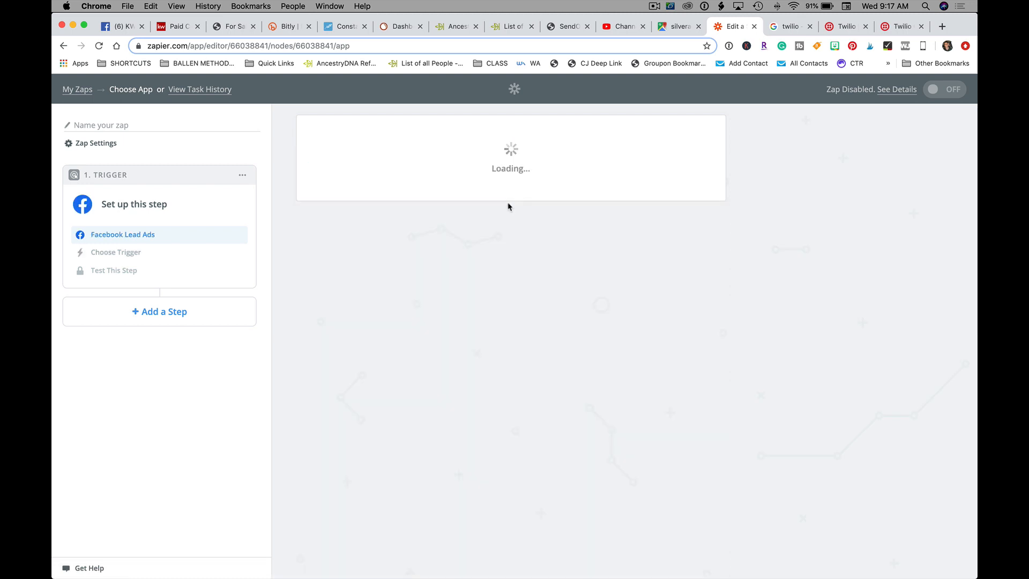
pyautogui.click(686, 306)
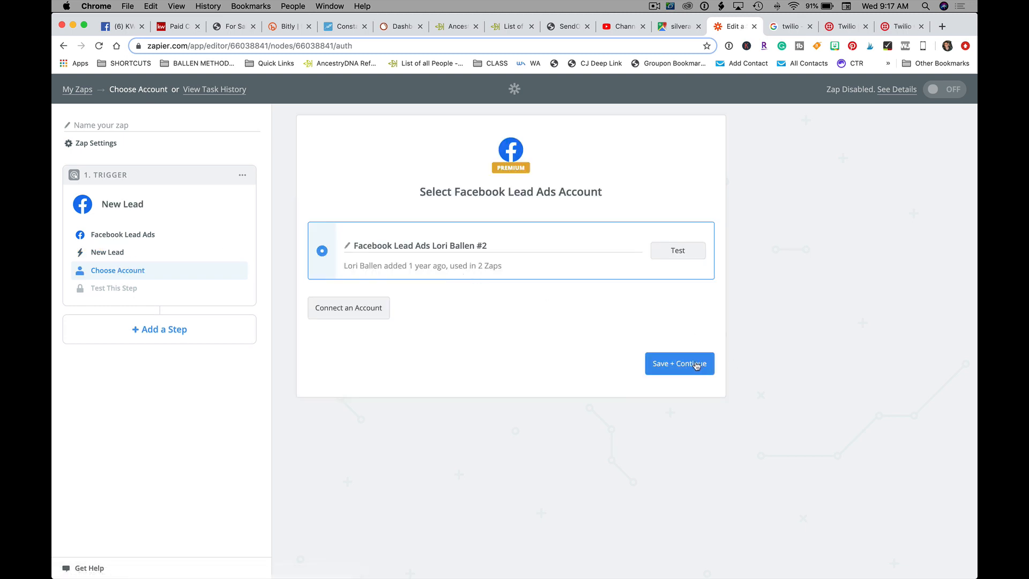
pyautogui.click(680, 363)
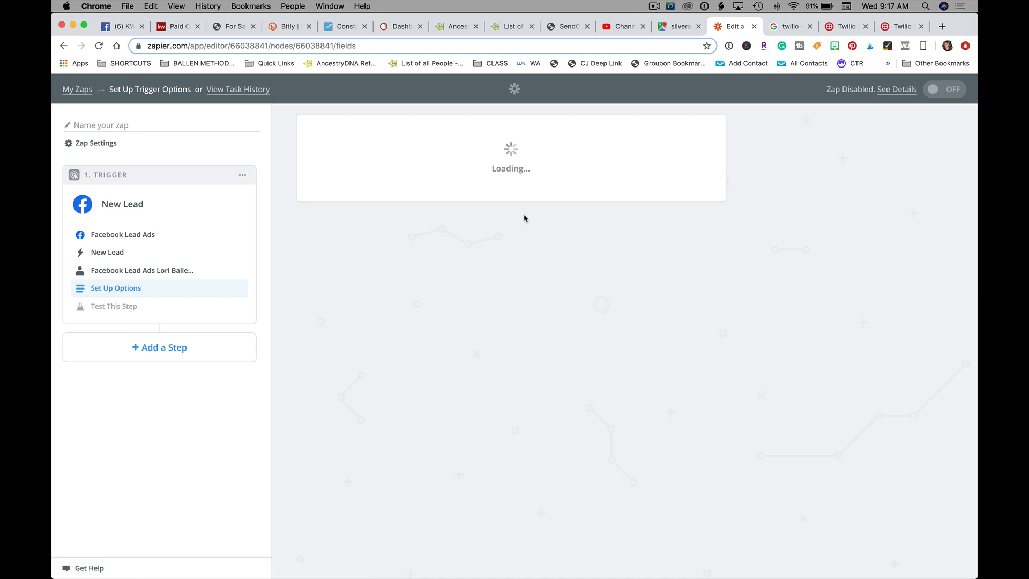
pyautogui.click(363, 282)
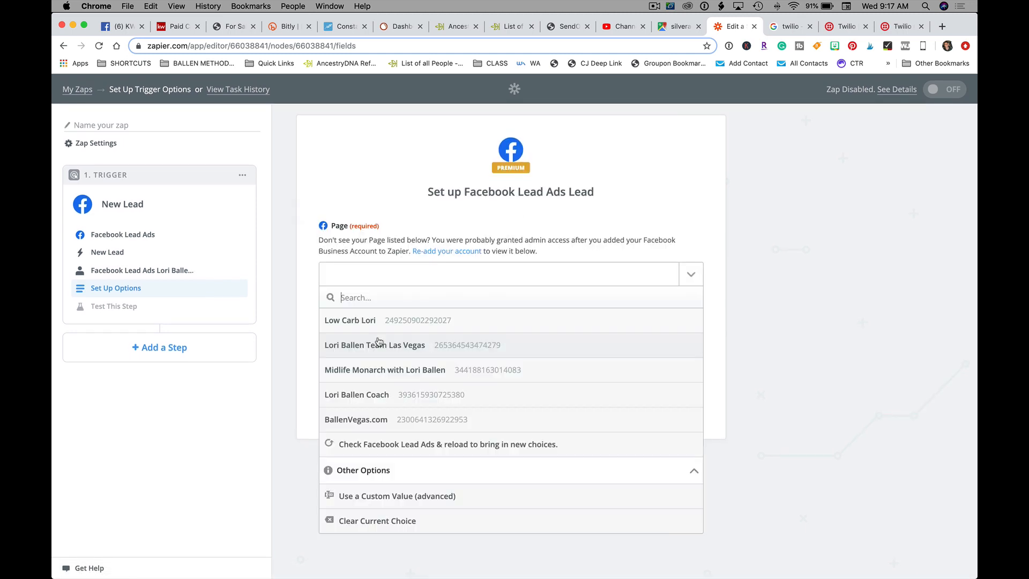
pyautogui.click(410, 346)
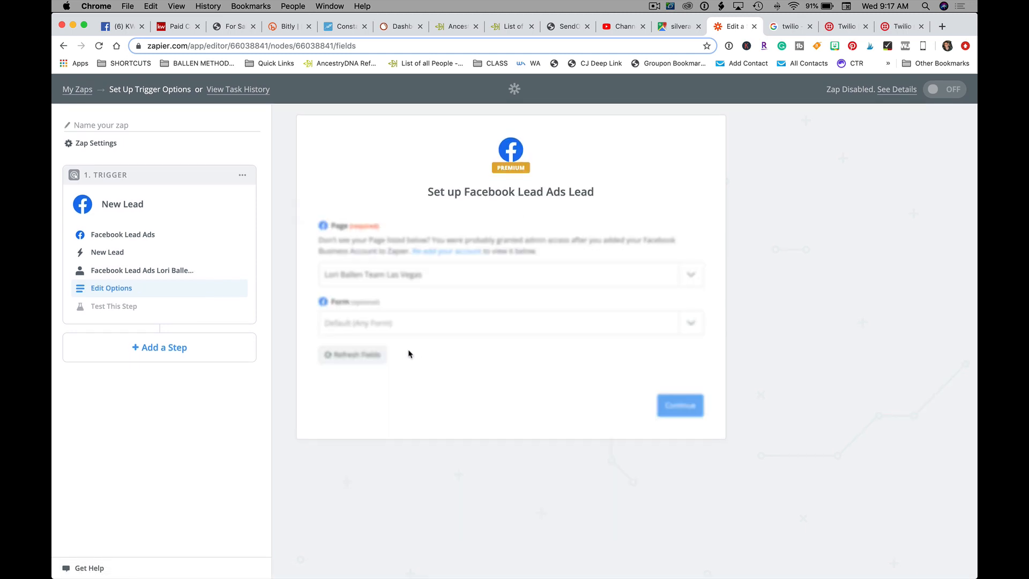
pyautogui.click(368, 324)
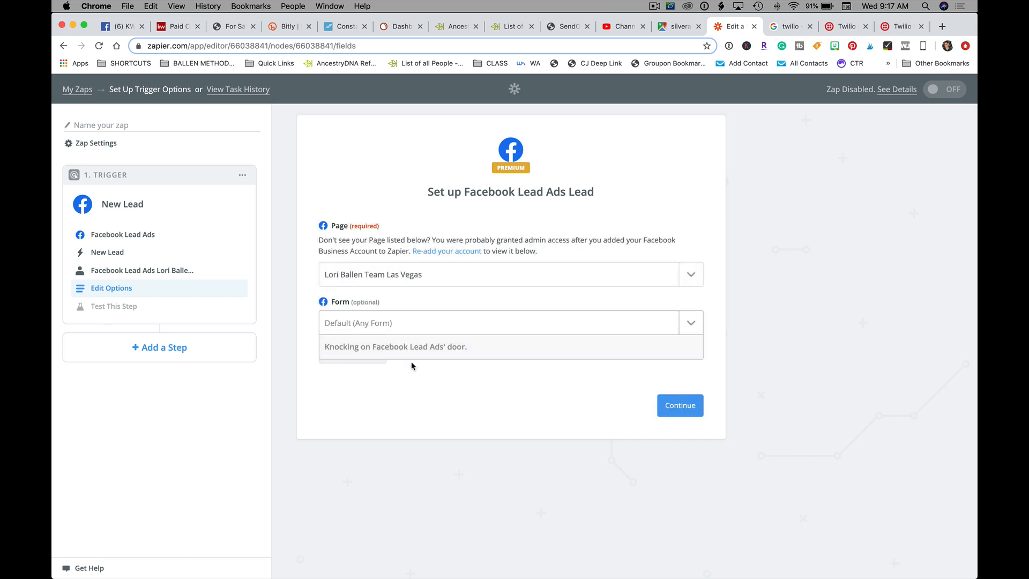
pyautogui.click(414, 394)
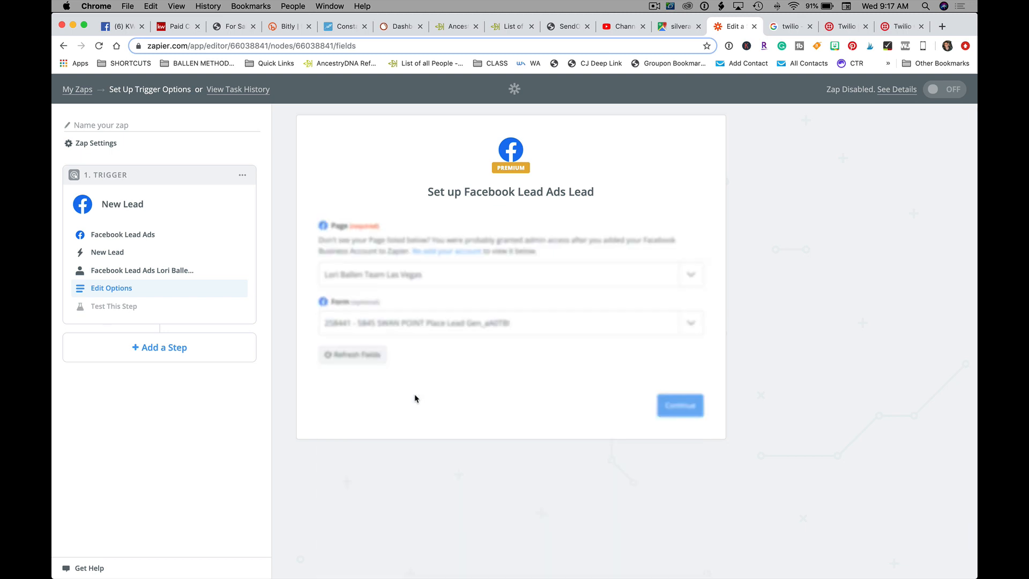
pyautogui.click(680, 406)
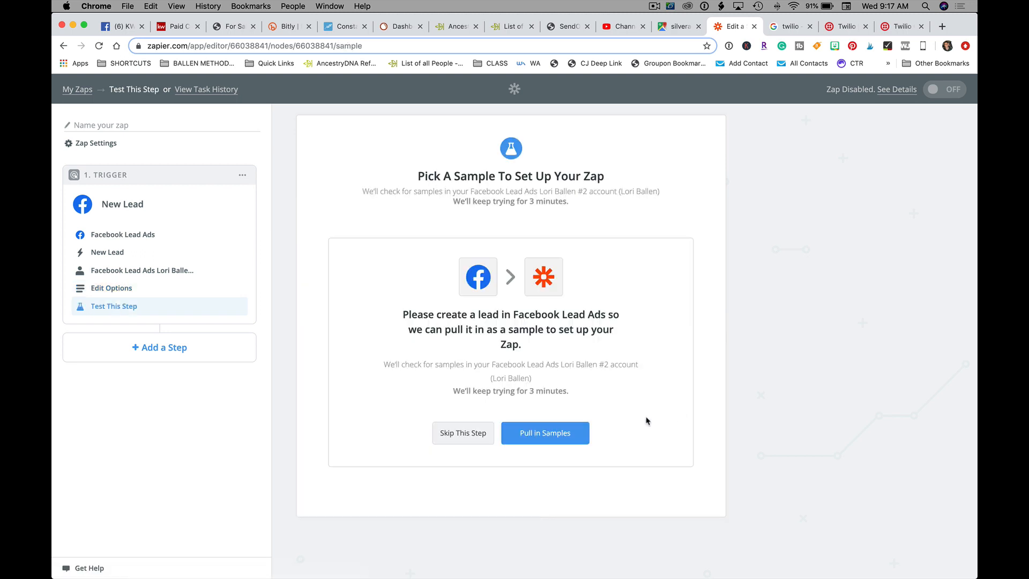
pyautogui.click(561, 444)
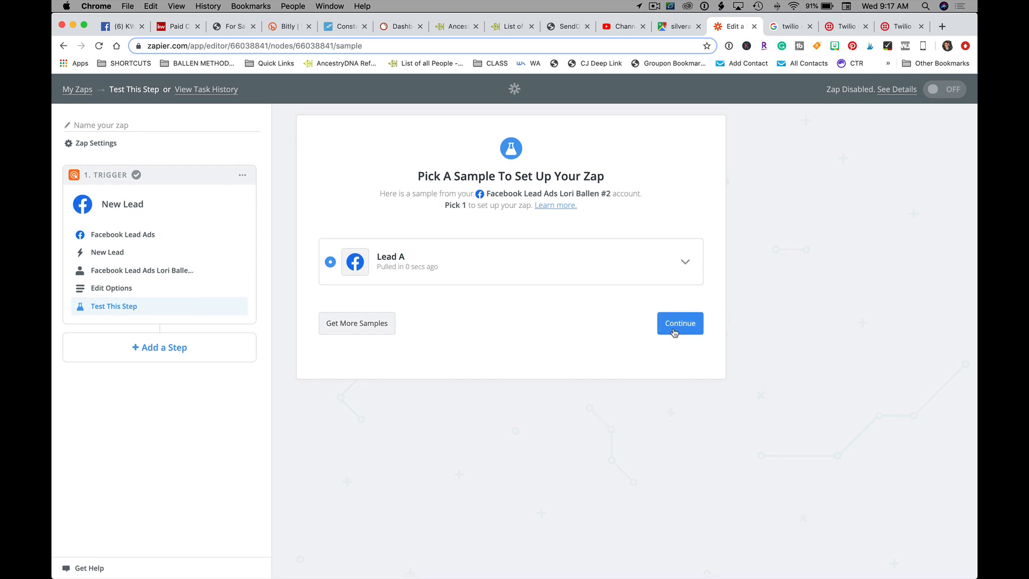
pyautogui.click(688, 320)
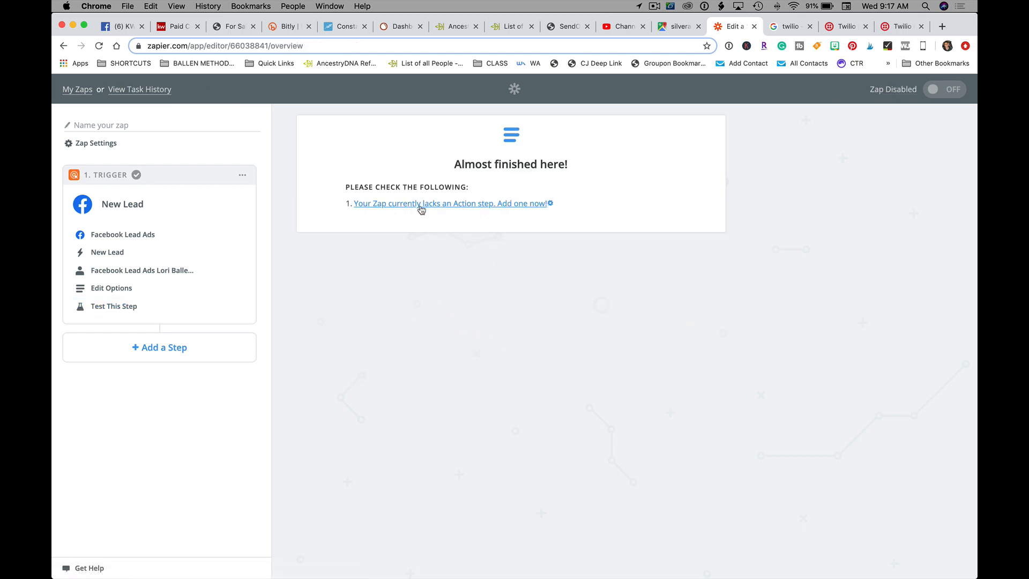
# Step: Add an Email by Zapier action using the Send Outbound Email event
pyautogui.click(421, 205)
pyautogui.click(385, 172)
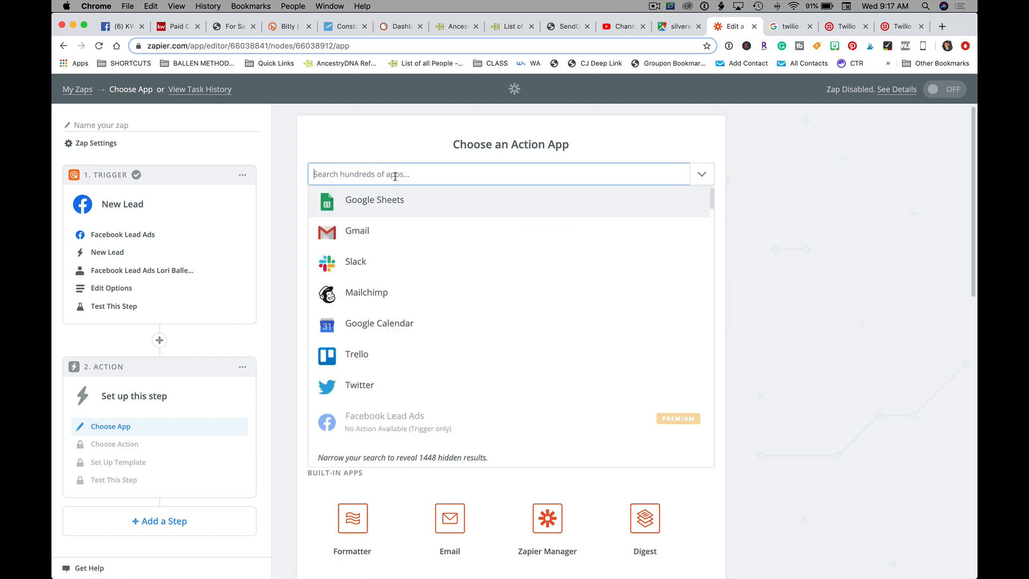
pyautogui.write('email')
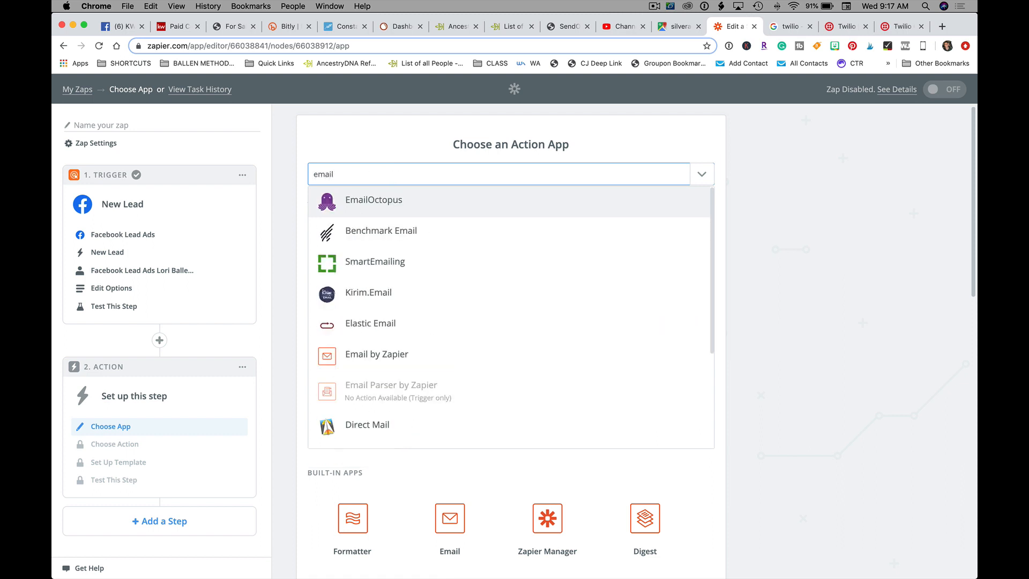
pyautogui.click(394, 356)
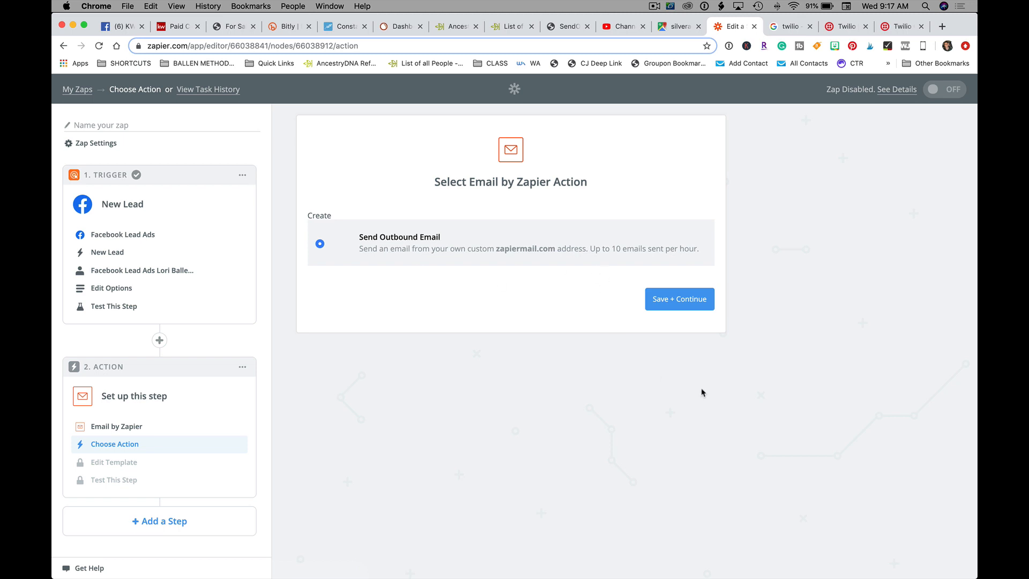
pyautogui.click(675, 308)
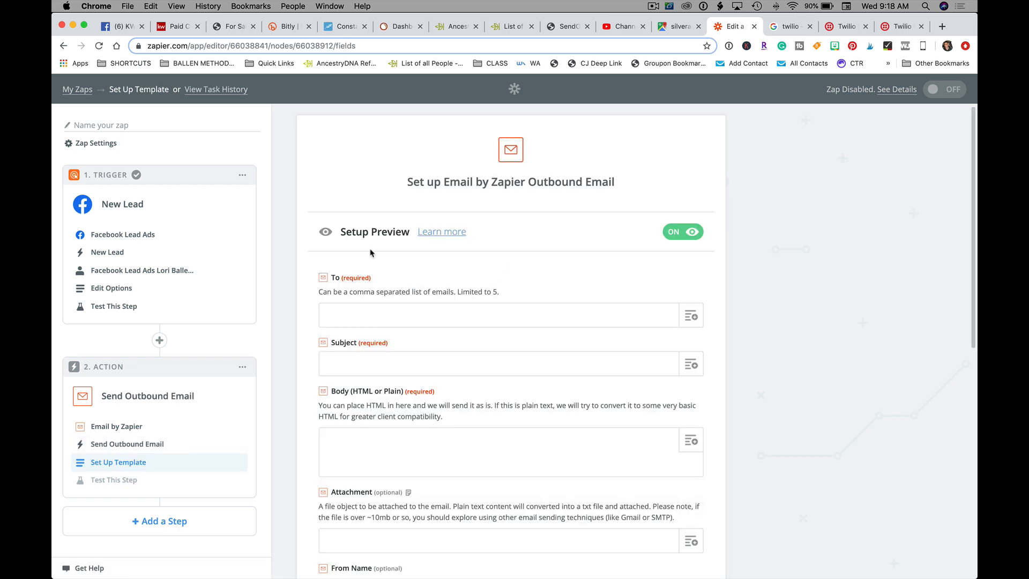
# Step: Enter the account owner's email address in the To field, followed by a separator
pyautogui.scroll(-3, 379, 247)
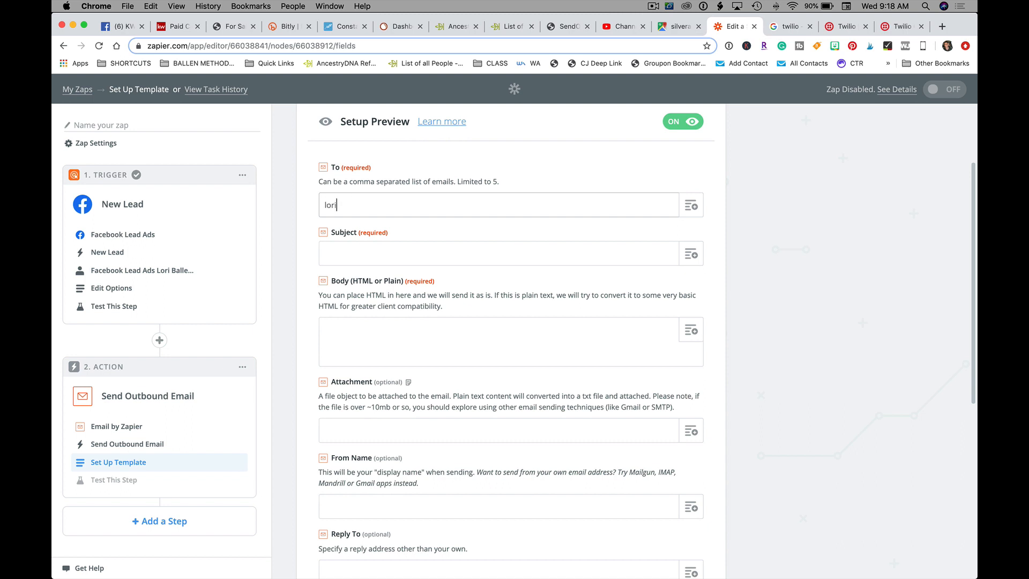
pyautogui.write('@loriballen.com')
pyautogui.press('Return')
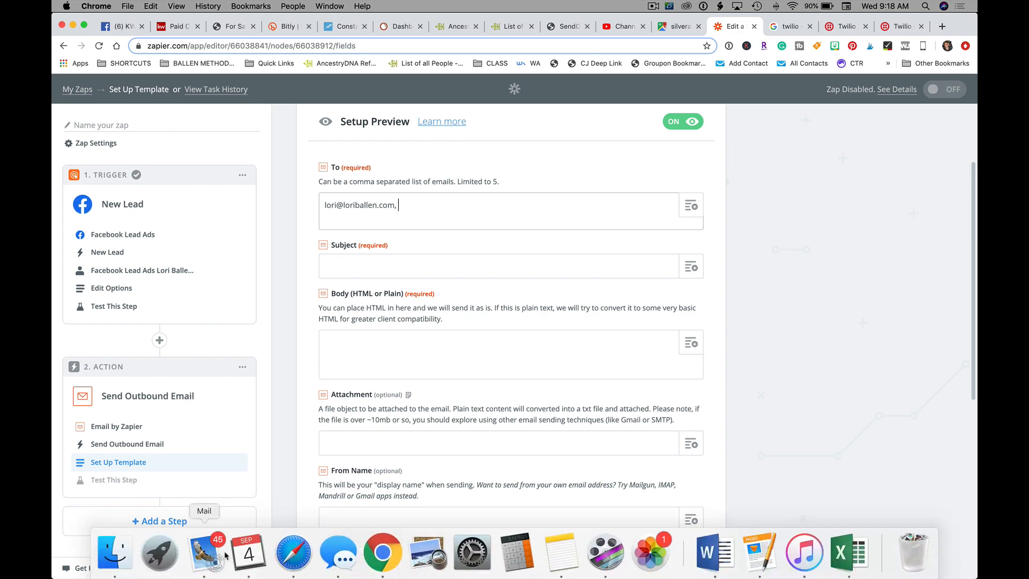
# Step: Copy the agent's email address from his lead reply in Mail, then return to Chrome
pyautogui.click(206, 552)
pyautogui.scroll(3, 788, 135)
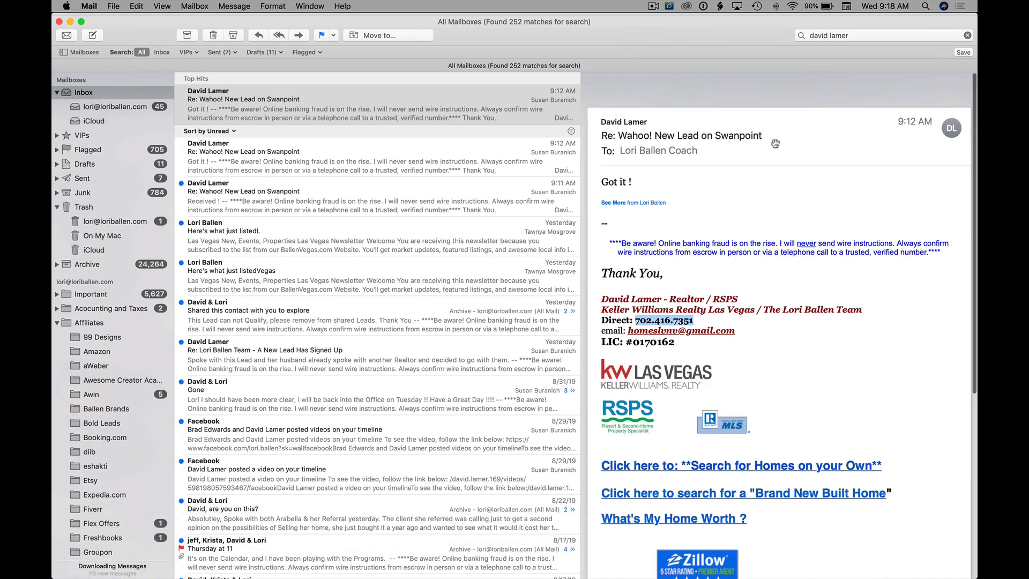
pyautogui.click(650, 94)
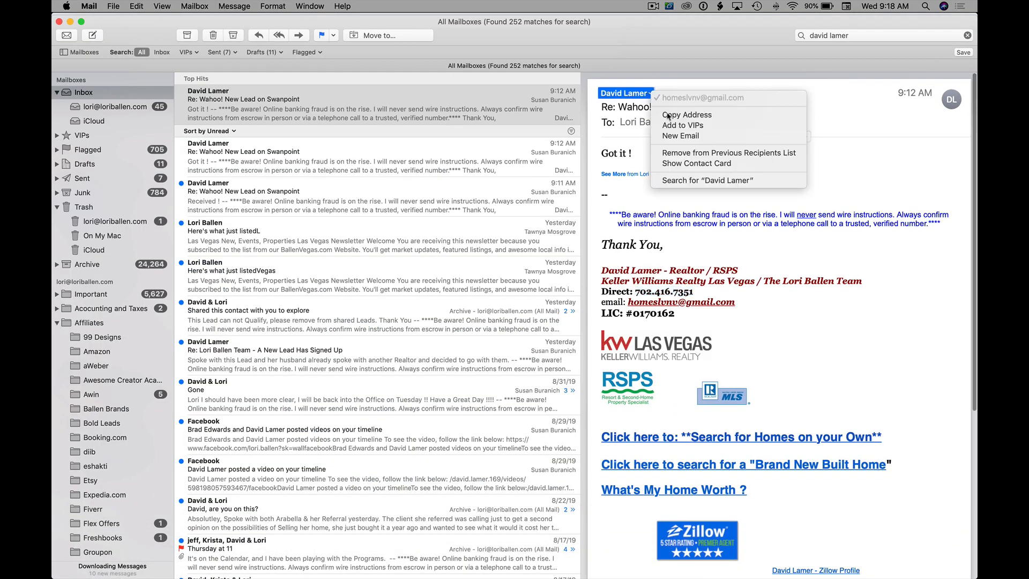
pyautogui.click(686, 111)
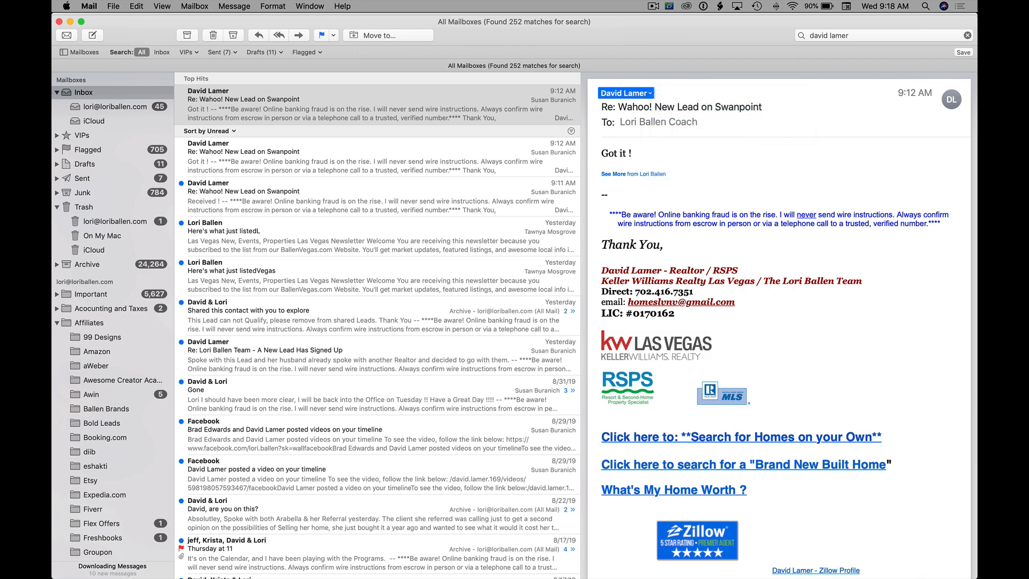
pyautogui.rightClick(382, 552)
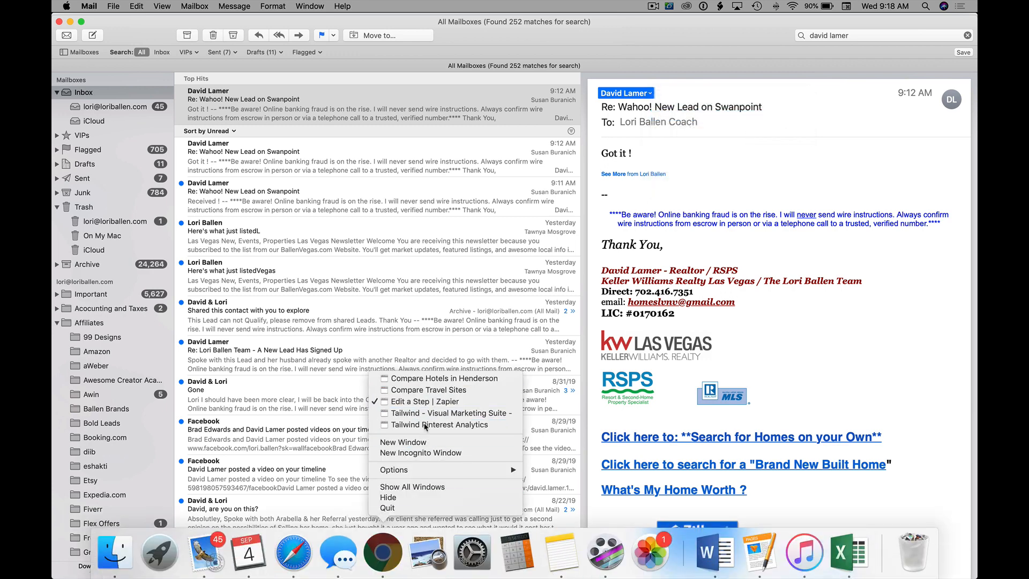
pyautogui.click(391, 563)
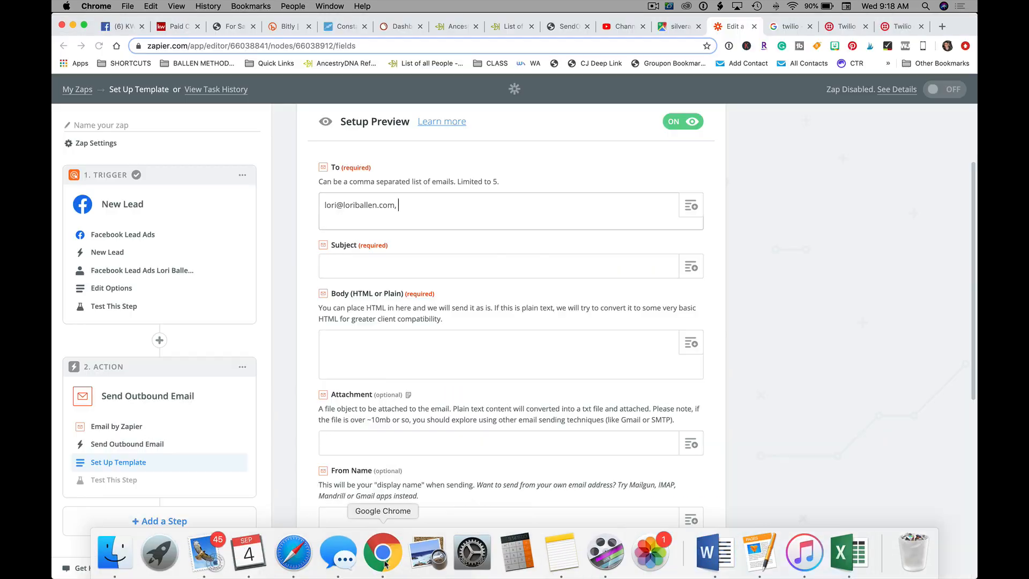
# Step: Move the copied agent address out of To and paste it into the Cc field
pyautogui.press('super+v')
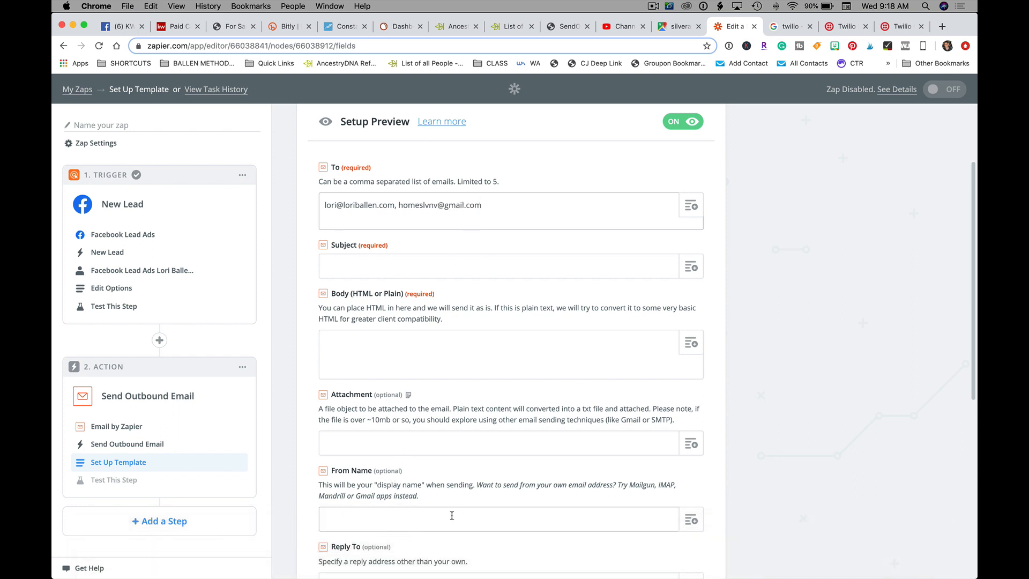
pyautogui.click(381, 256)
pyautogui.scroll(-1, 382, 256)
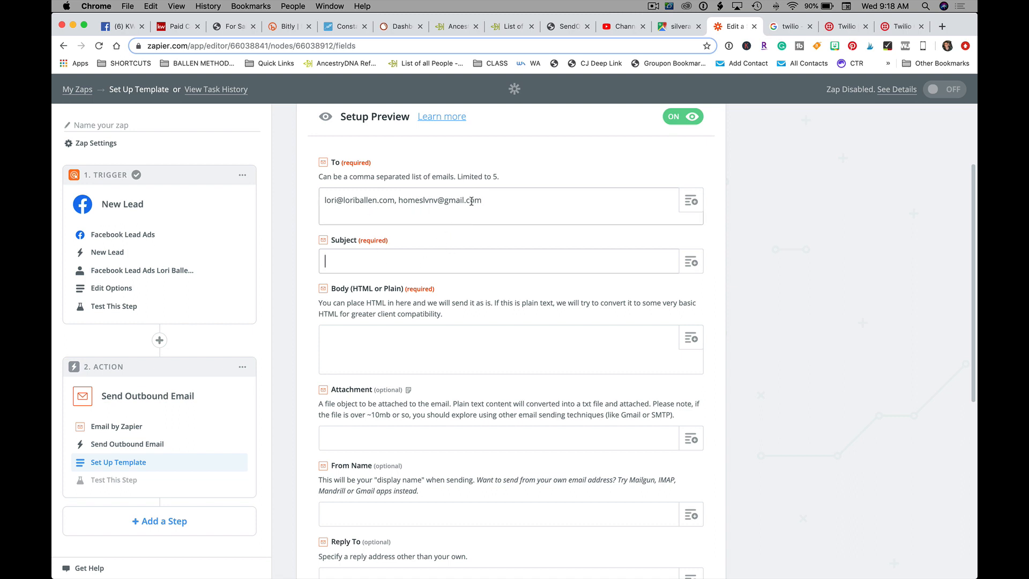
pyautogui.moveTo(481, 200); pyautogui.dragTo(400, 201)
pyautogui.press('super+c')
pyautogui.press('BackSpace')
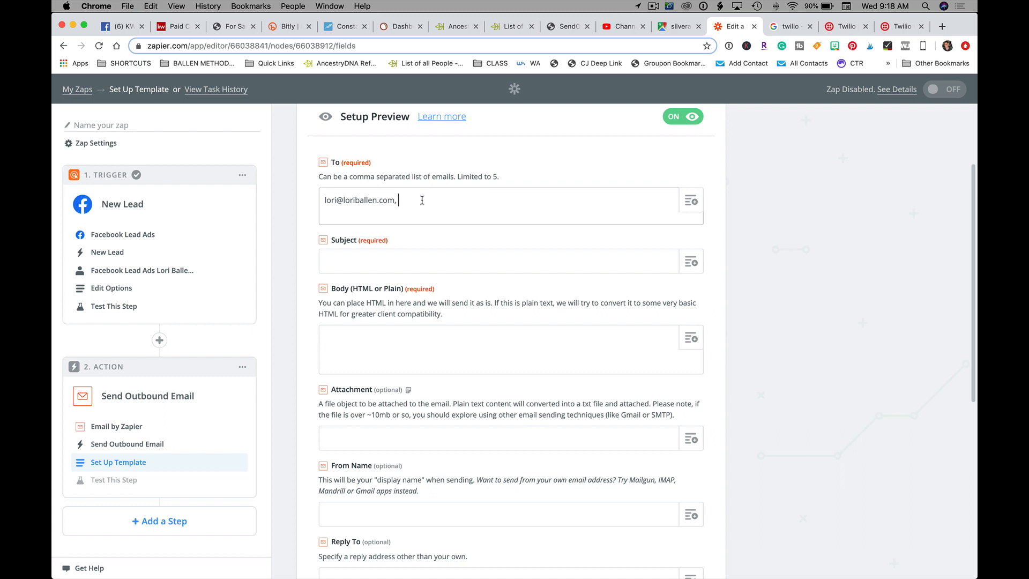
pyautogui.press('BackSpace')
pyautogui.click(337, 266)
pyautogui.scroll(-6, 346, 256)
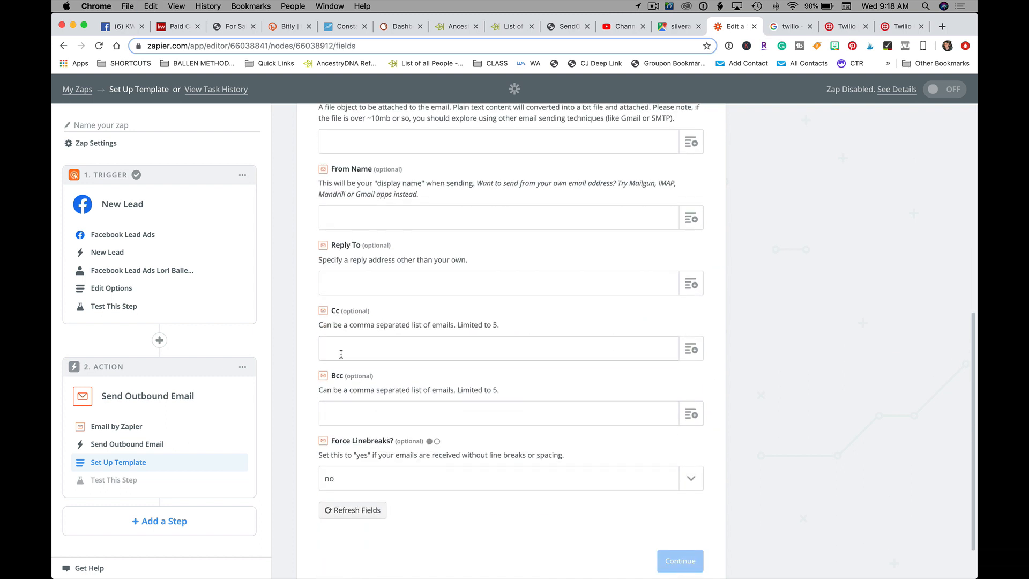
pyautogui.press('super+v')
# Step: Set the email subject to 'NEW LEAD!! [Swanpoint]'
pyautogui.scroll(8, 434, 349)
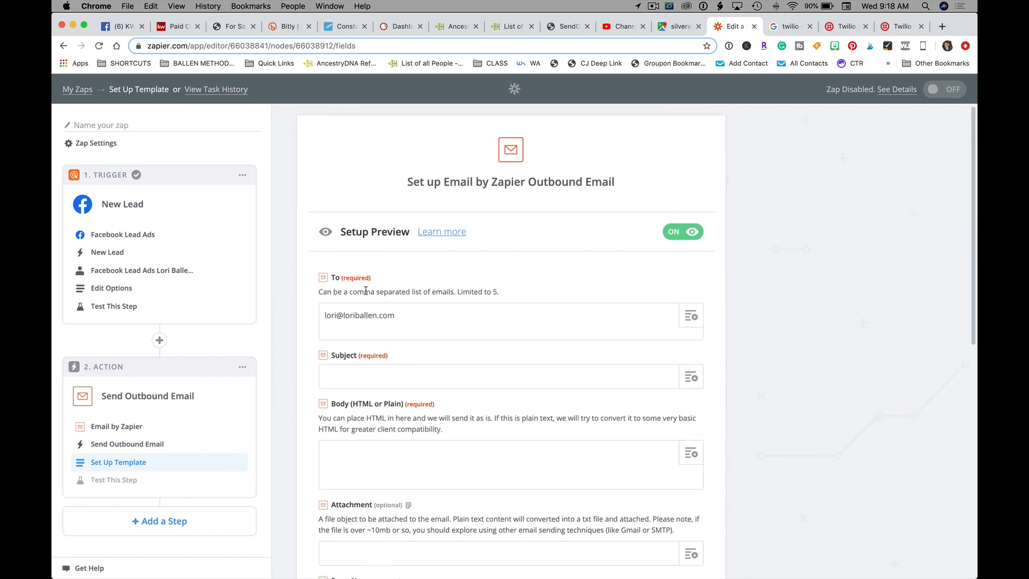
pyautogui.scroll(-3, 365, 290)
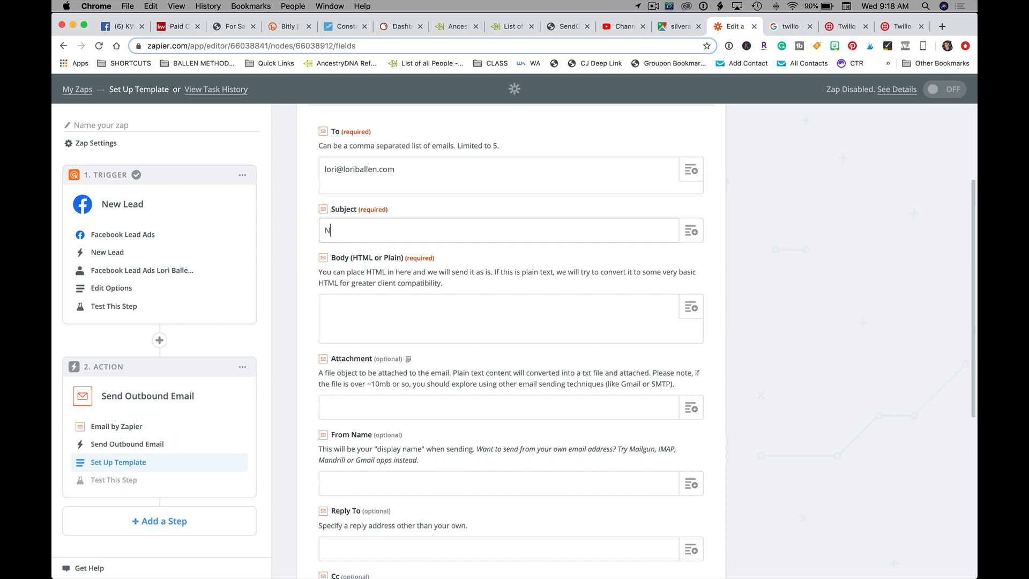
pyautogui.write('New FB Ad Lead from')
pyautogui.click(691, 231)
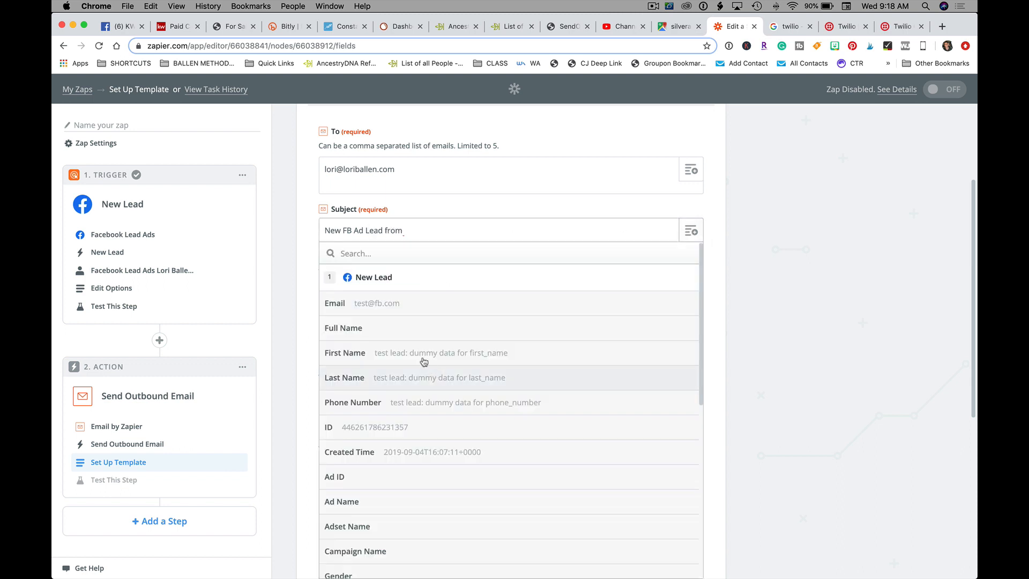
pyautogui.scroll(-3, 408, 416)
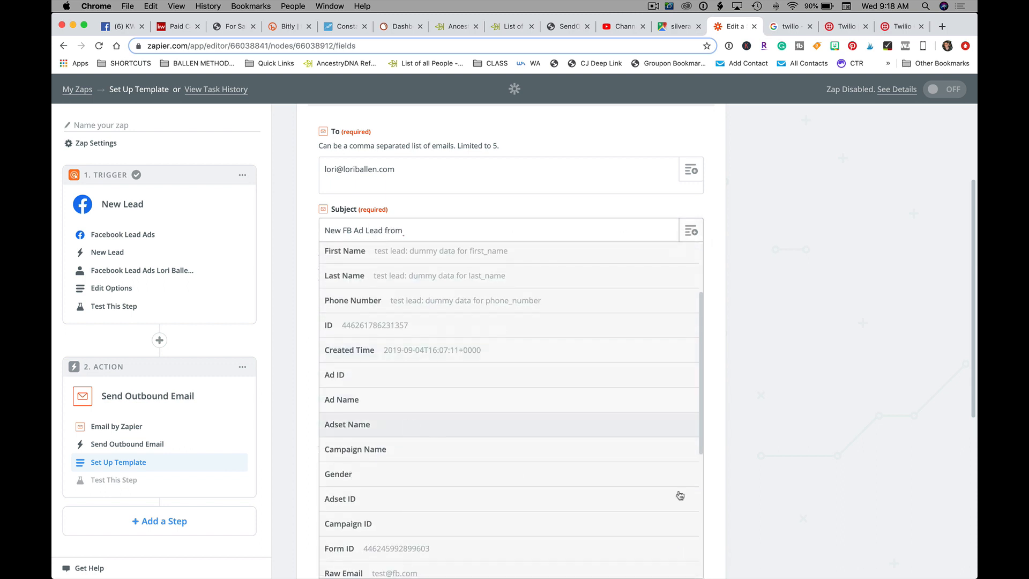
pyautogui.scroll(-2, 531, 441)
pyautogui.click(875, 418)
pyautogui.click(426, 229)
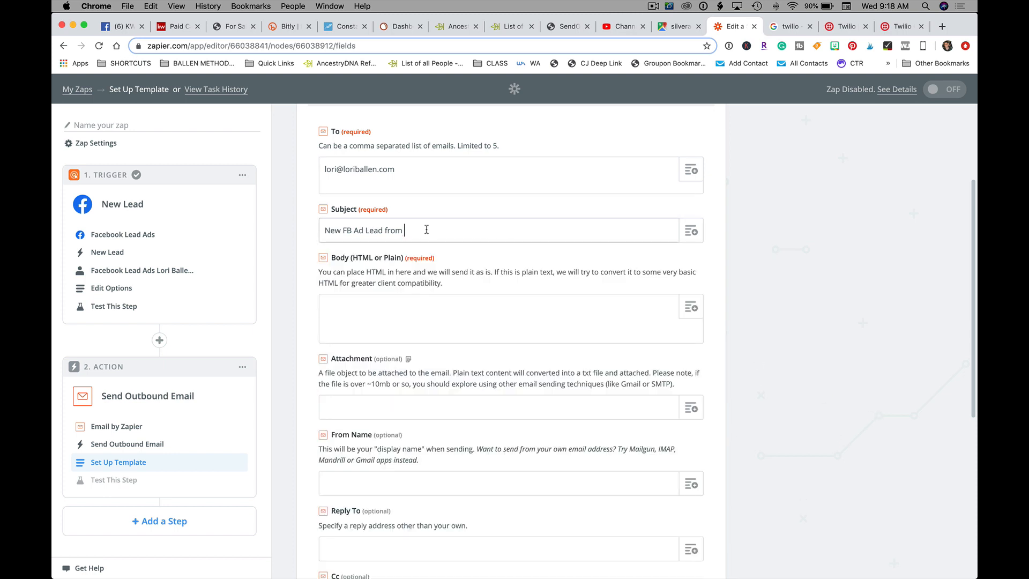
pyautogui.write('Swanpoint')
pyautogui.tripleClick(454, 234)
pyautogui.write('NEW LEAD!! [Swan')
pyautogui.press('BackSpace')
pyautogui.press('BackSpace')
pyautogui.write('wanpoint')
# Step: Type body labels First Name, Last Name, Email, Phone and Time on separate lines
pyautogui.scroll(-1, 453, 275)
pyautogui.click(375, 302)
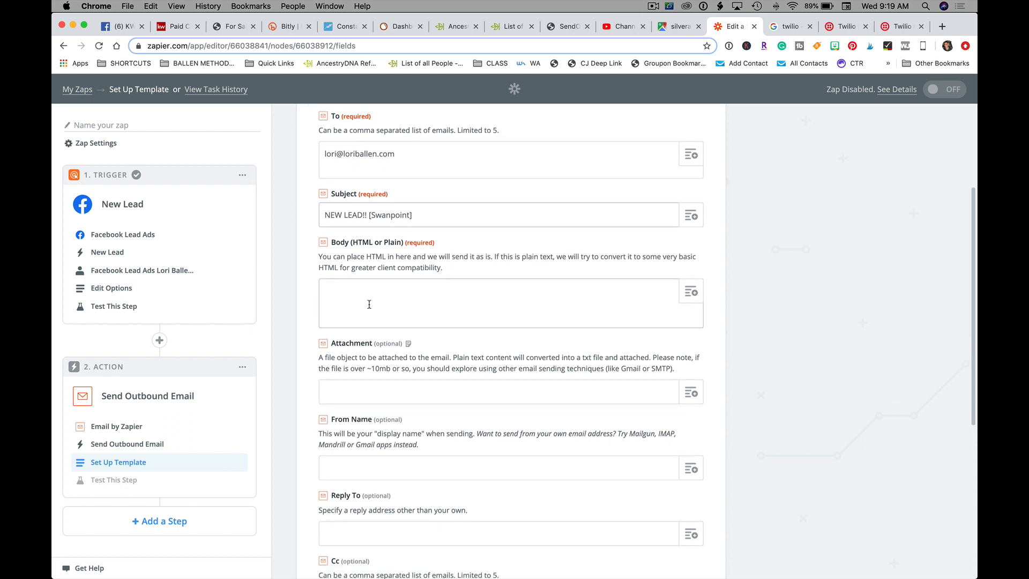
pyautogui.click(691, 295)
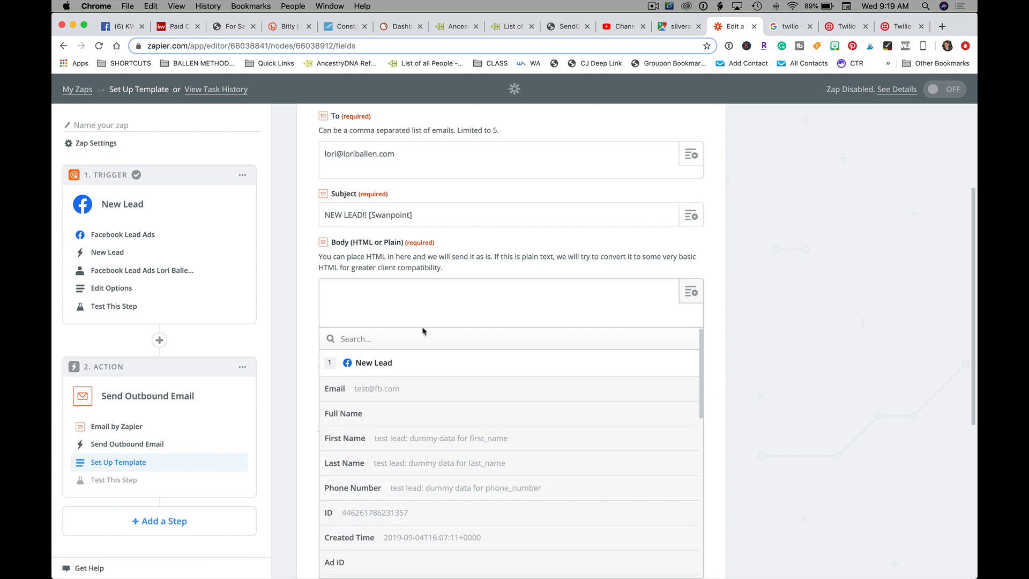
pyautogui.click(378, 291)
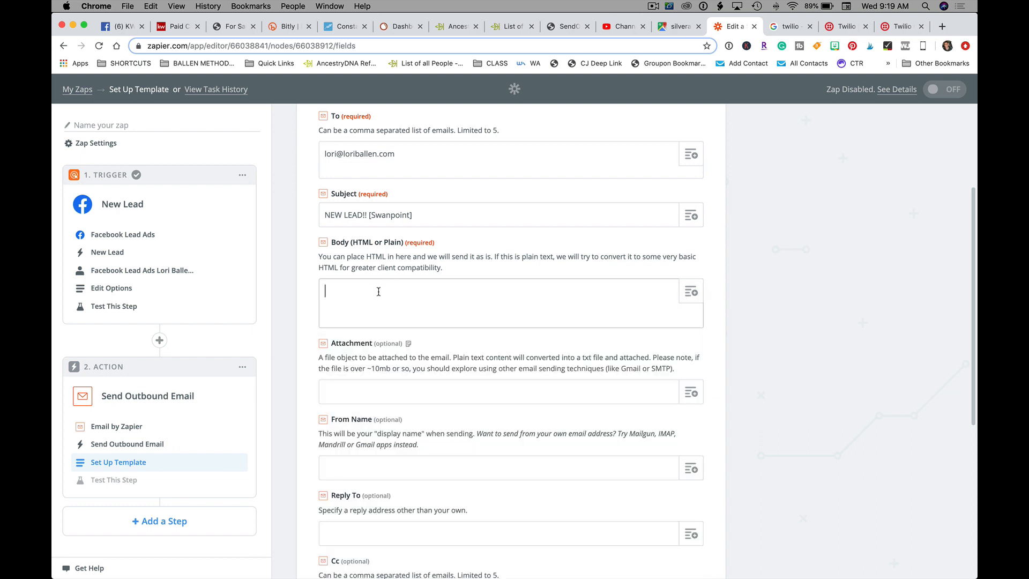
pyautogui.write('First Name: ')
pyautogui.write('Last Name')
pyautogui.write(':')
pyautogui.press('Return')
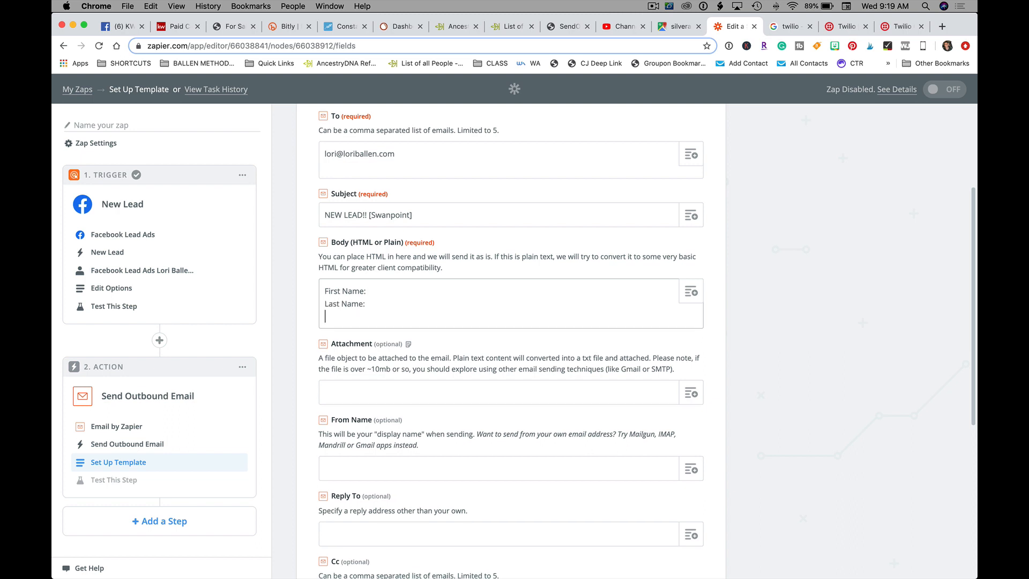
pyautogui.write('Emial:')
pyautogui.press('Return')
pyautogui.write('Phone:')
pyautogui.press('Return')
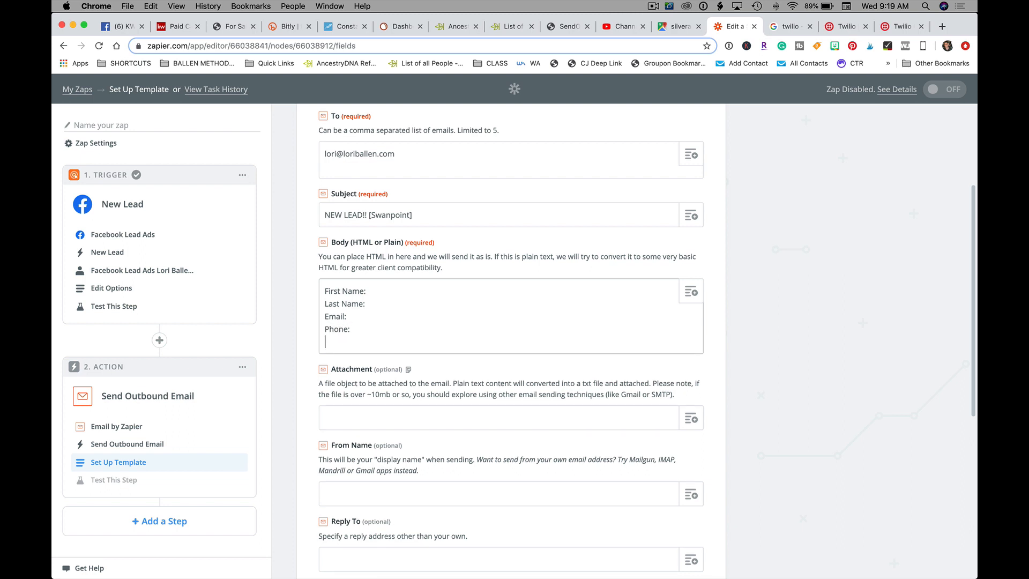
pyautogui.write('Time:')
# Step: Insert the lead's First Name and Last Name fields after their labels
pyautogui.click(385, 290)
pyautogui.click(691, 292)
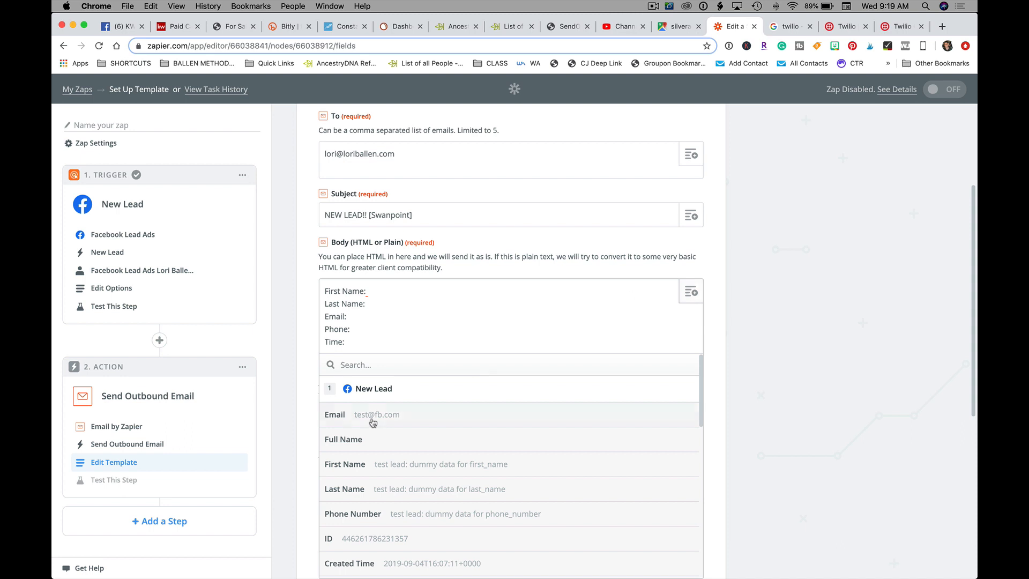
pyautogui.click(360, 464)
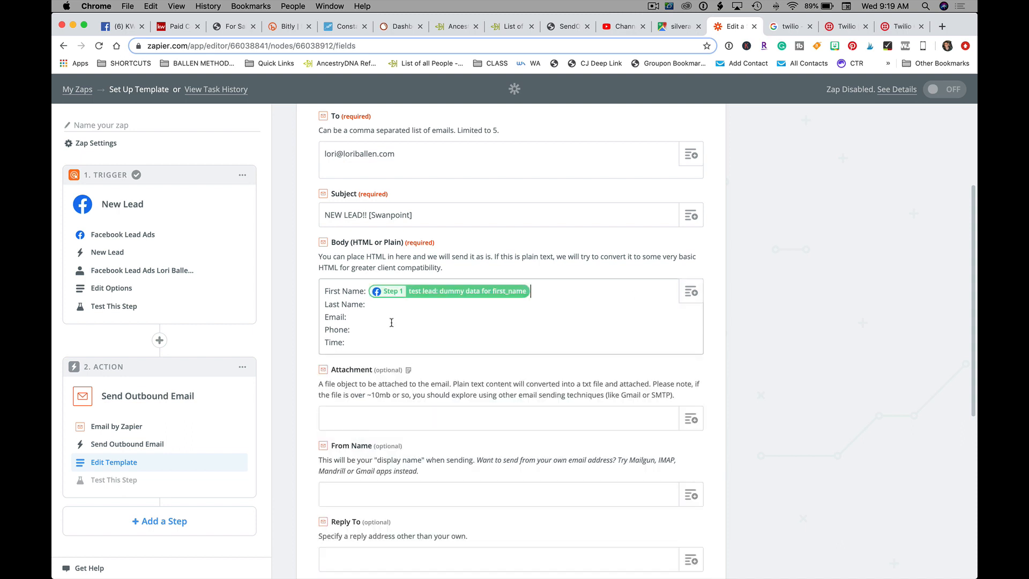
pyautogui.click(377, 305)
pyautogui.click(691, 292)
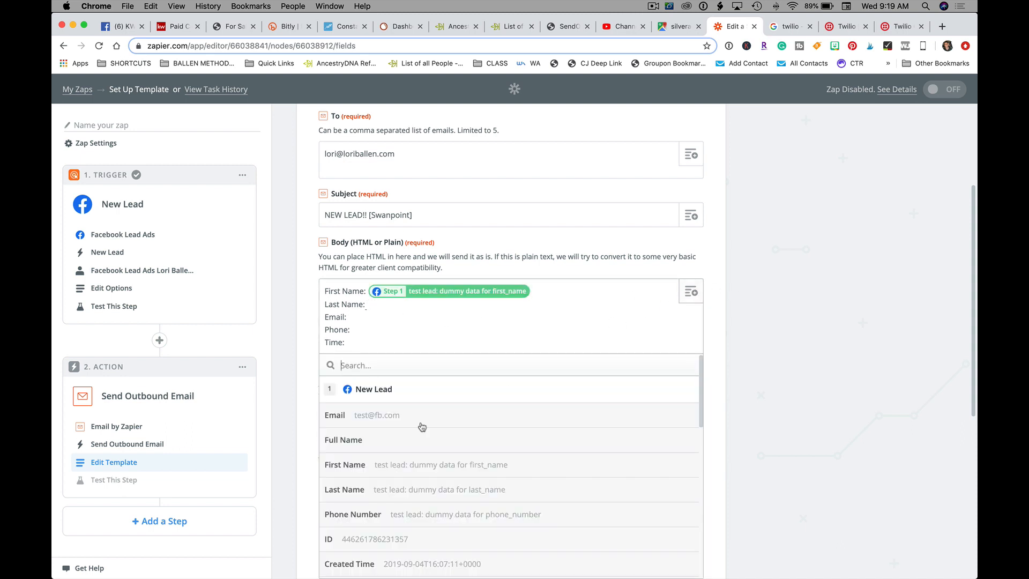
pyautogui.click(364, 489)
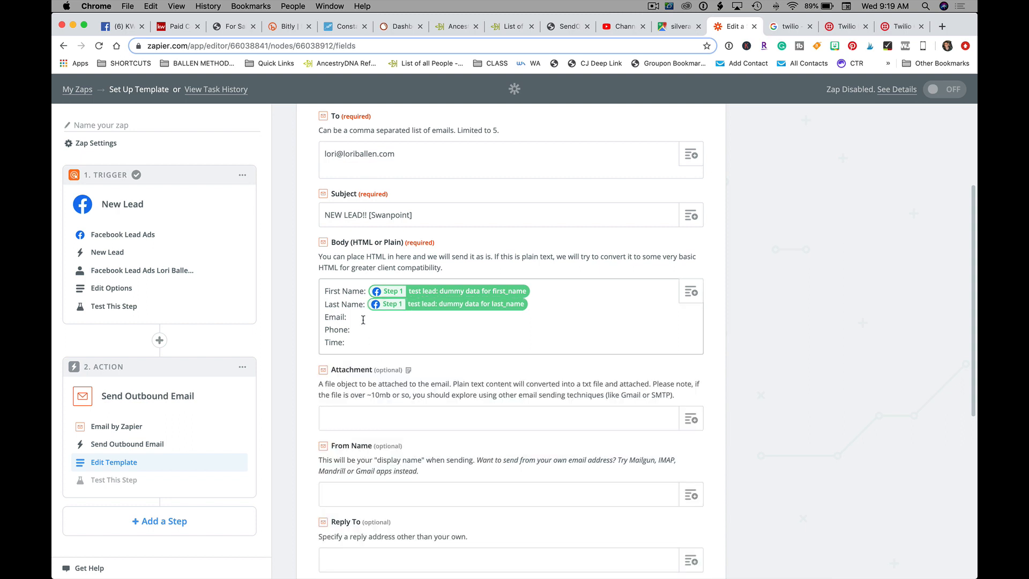
# Step: Insert the lead's Email, Phone Number and Created Time fields after their labels
pyautogui.click(691, 291)
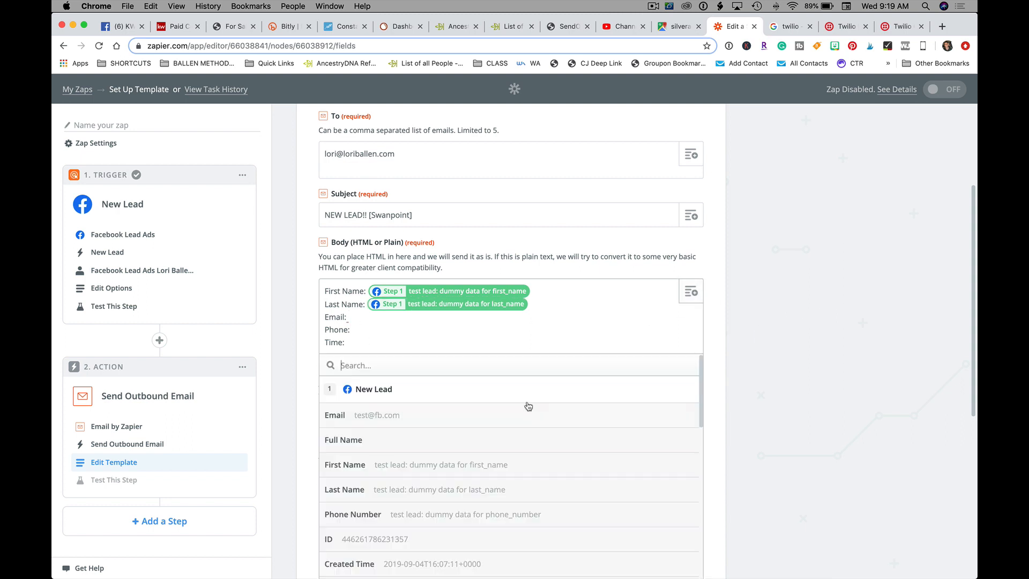
pyautogui.scroll(-5, 449, 477)
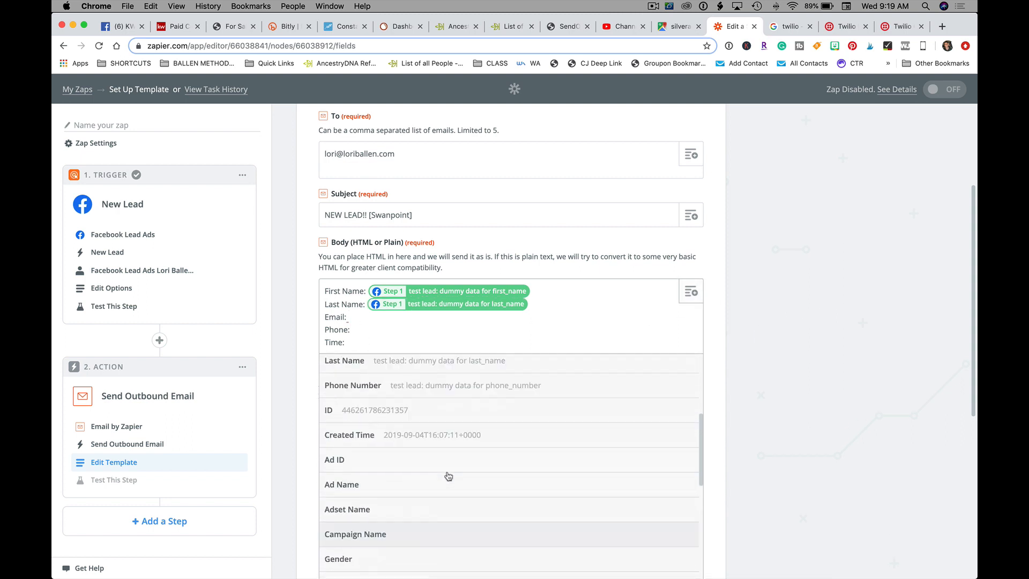
pyautogui.scroll(5, 448, 475)
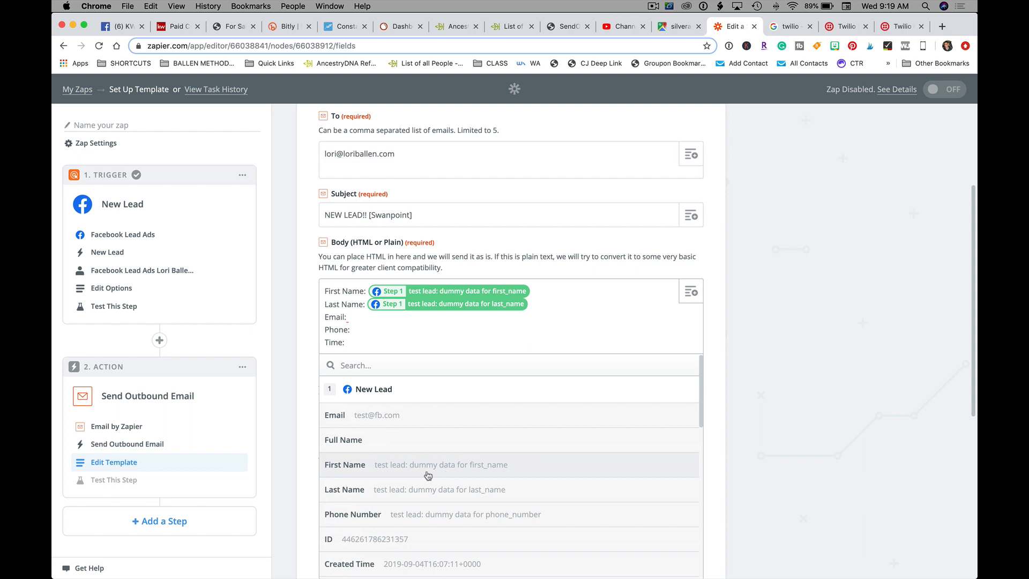
pyautogui.click(375, 414)
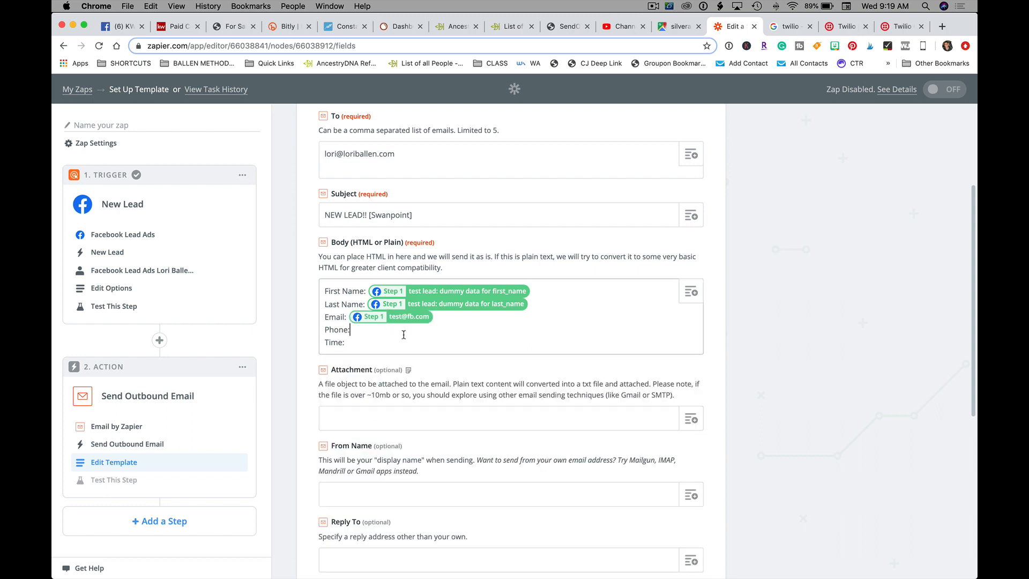
pyautogui.click(691, 291)
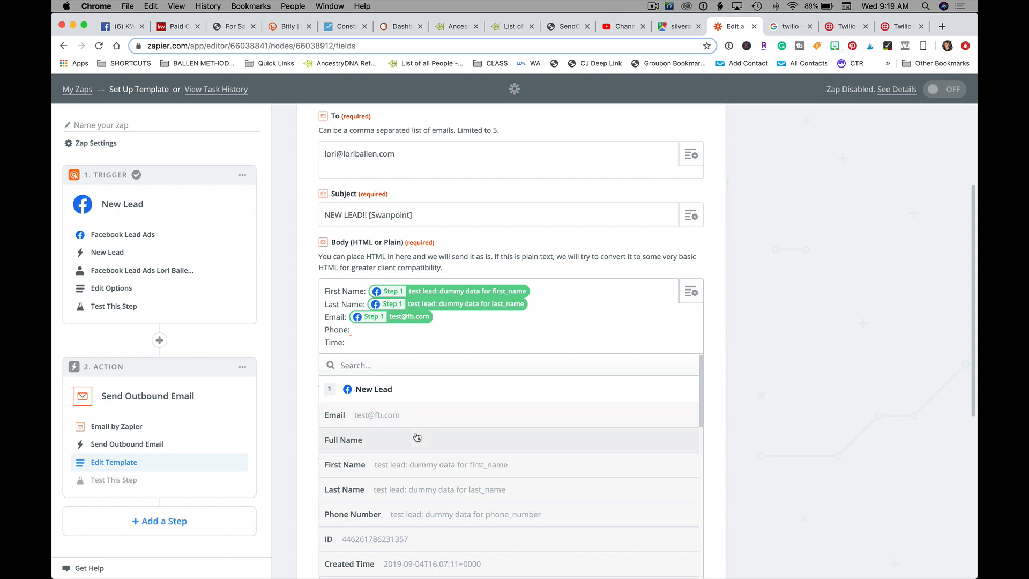
pyautogui.scroll(-3, 416, 437)
pyautogui.click(424, 449)
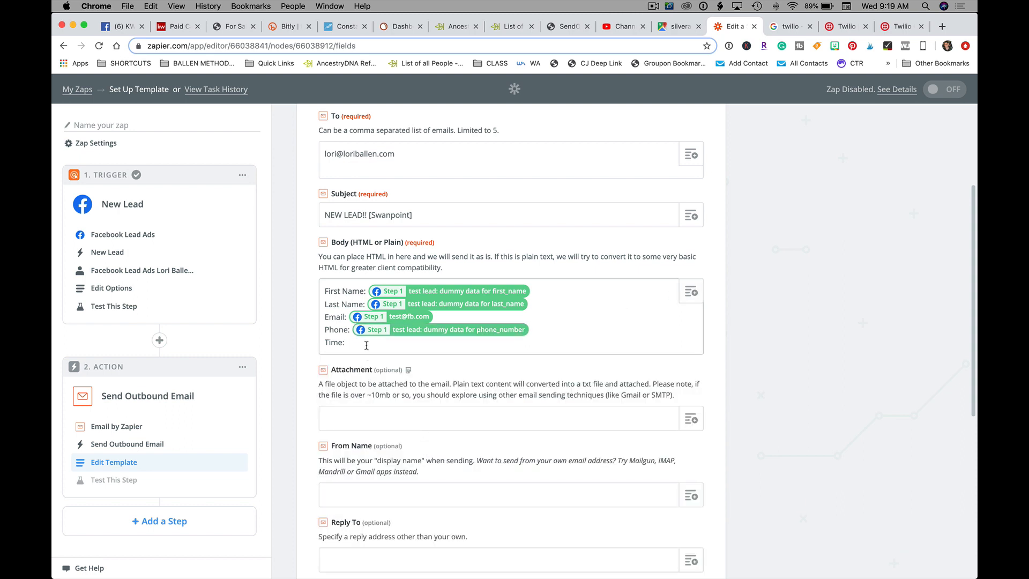
pyautogui.click(691, 292)
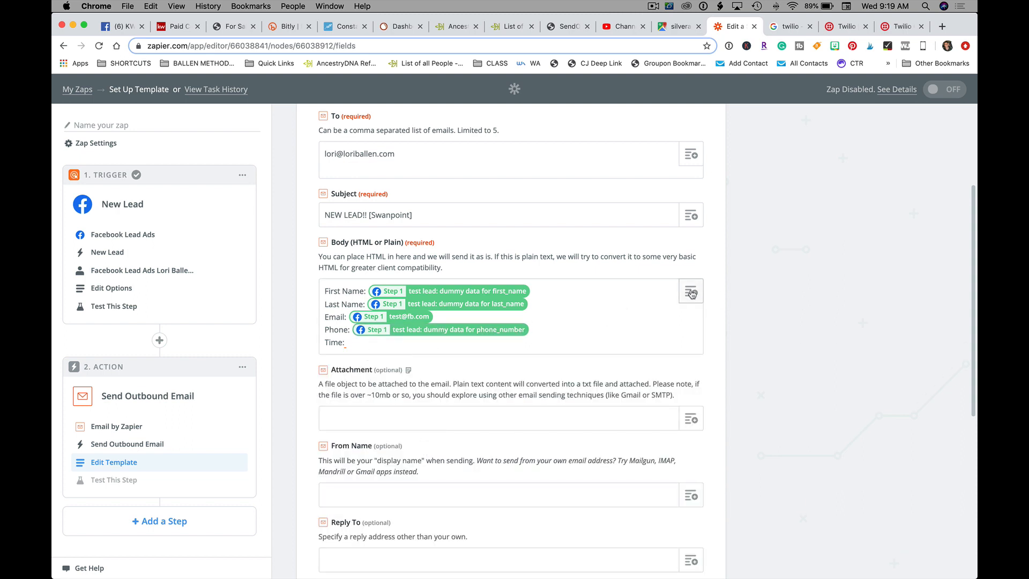
pyautogui.scroll(-3, 492, 501)
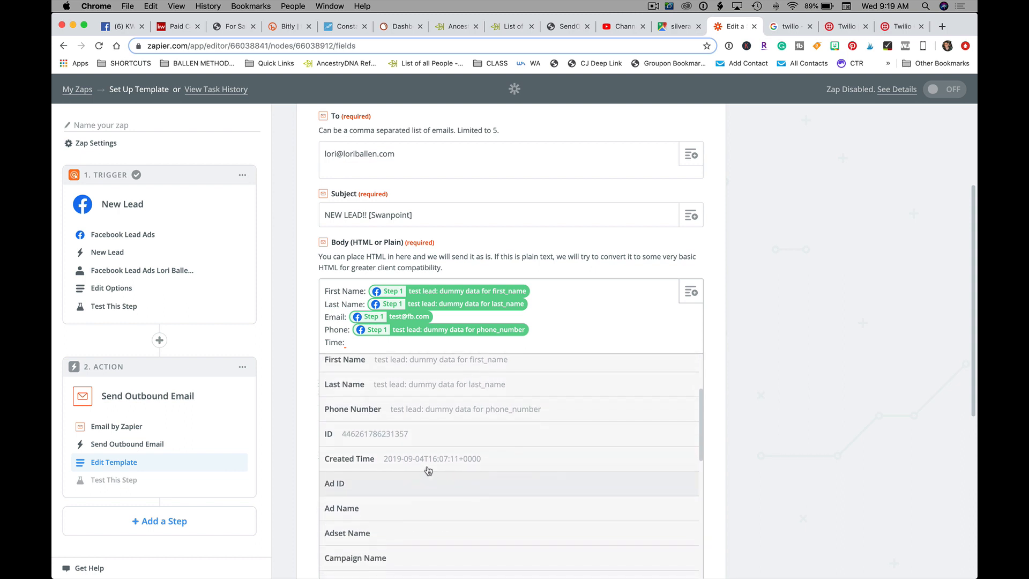
pyautogui.click(426, 459)
# Step: Fill From Name with the owner's name and Reply To with the owner's email, then continue
pyautogui.scroll(-5, 346, 332)
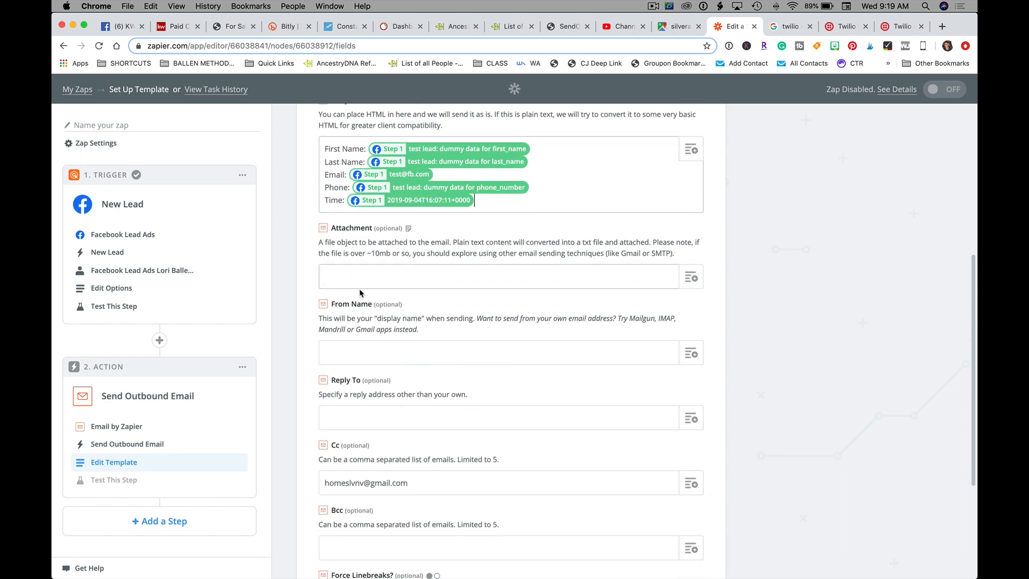
pyautogui.click(351, 306)
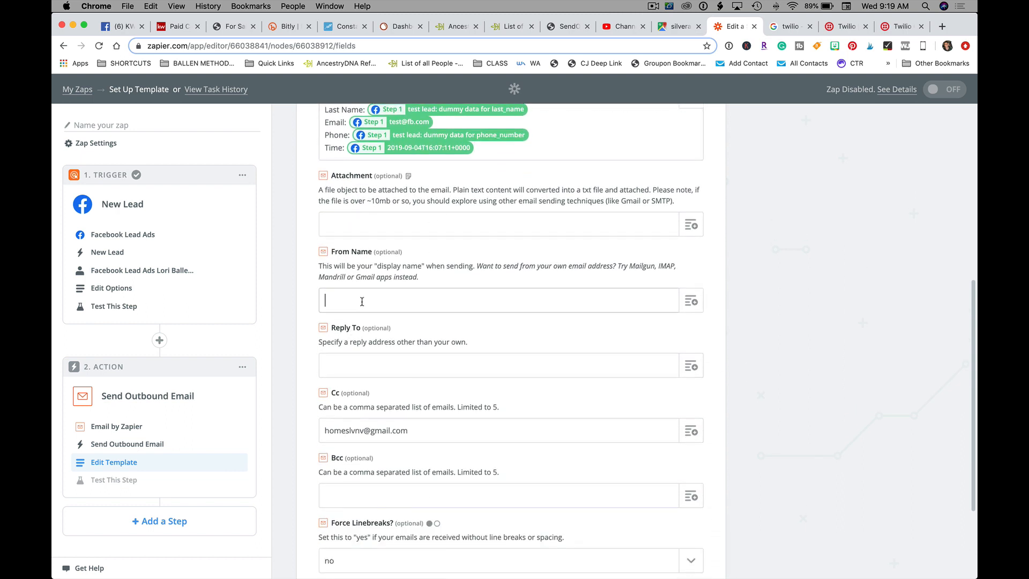
pyautogui.write('Lori Ballen')
pyautogui.scroll(-3, 399, 308)
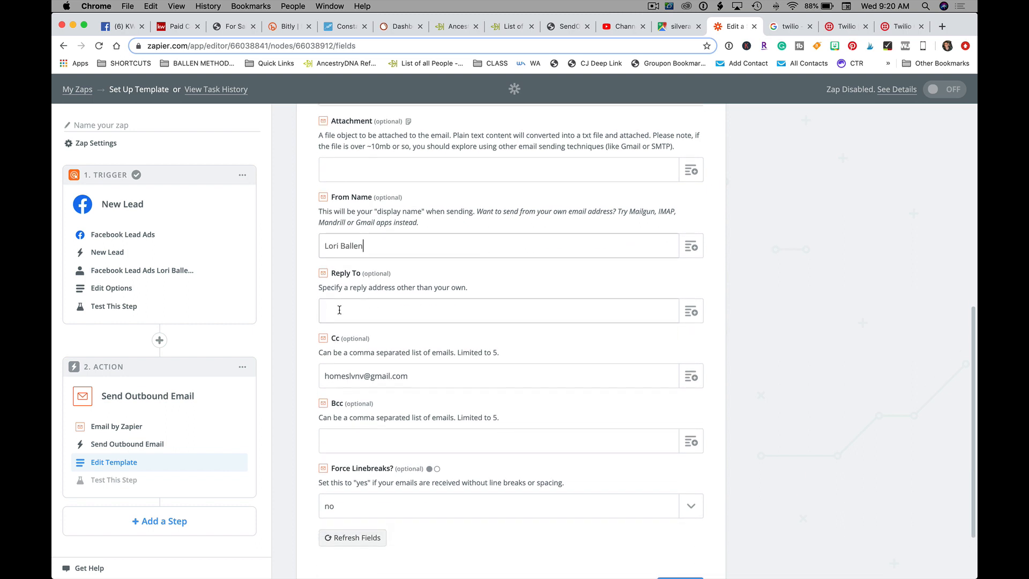
pyautogui.click(404, 306)
pyautogui.scroll(-1, 397, 310)
pyautogui.click(397, 310)
pyautogui.scroll(-1, 397, 310)
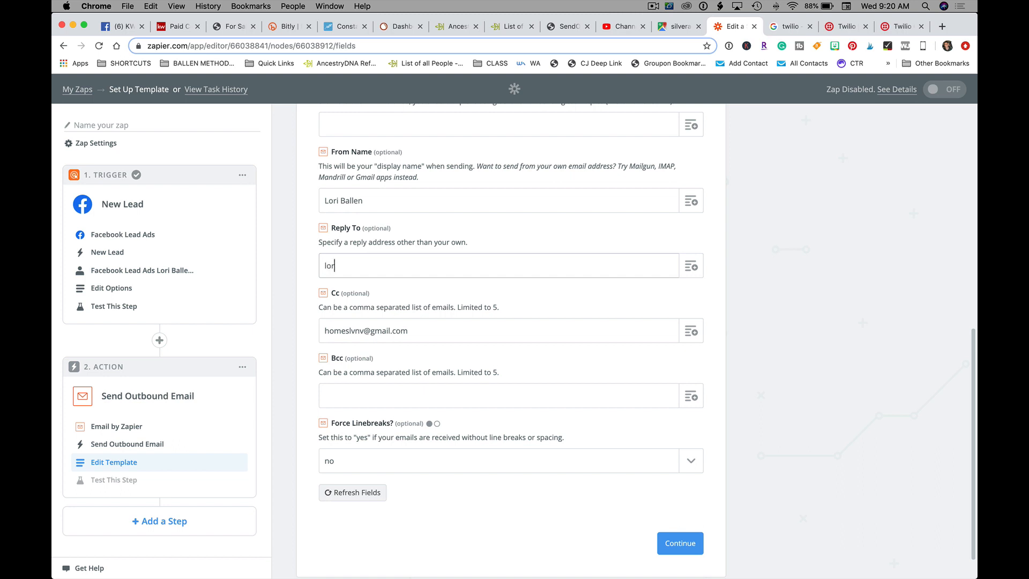
pyautogui.scroll(-1, 408, 347)
pyautogui.click(688, 518)
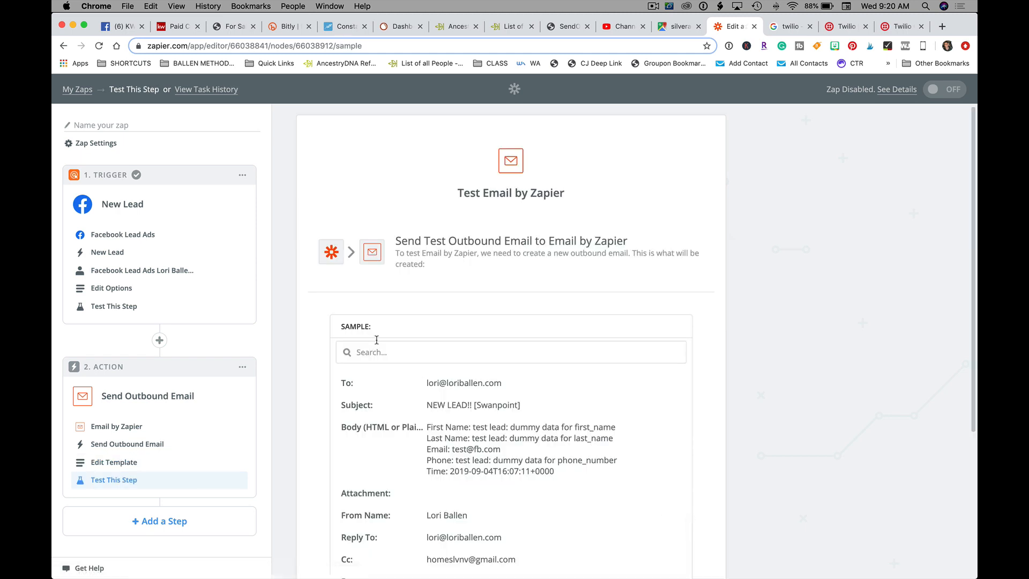
# Step: Send the test email through Email by Zapier and finish the zap setup
pyautogui.scroll(-5, 375, 343)
pyautogui.scroll(-3, 715, 399)
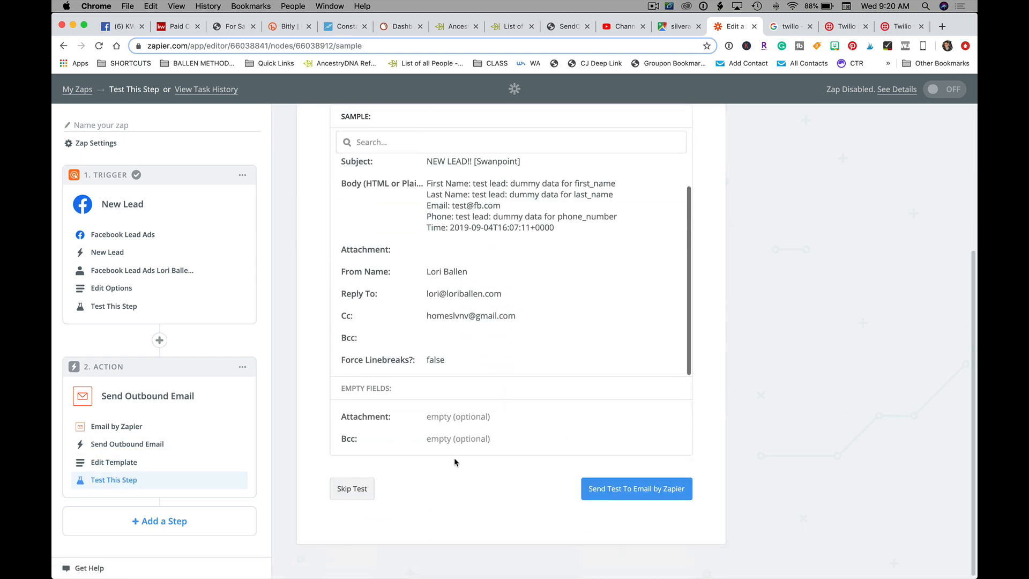
pyautogui.click(643, 490)
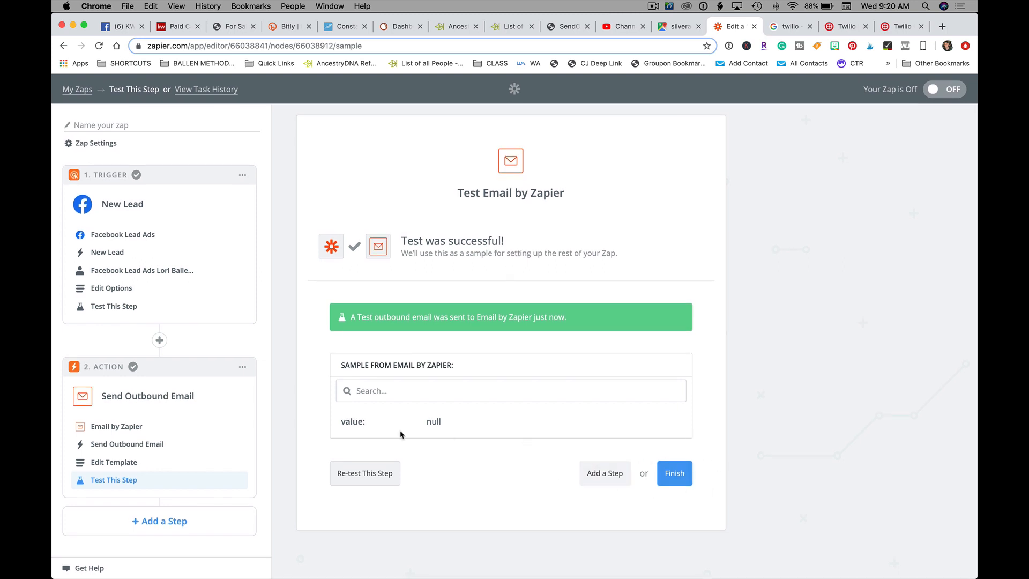
pyautogui.click(680, 481)
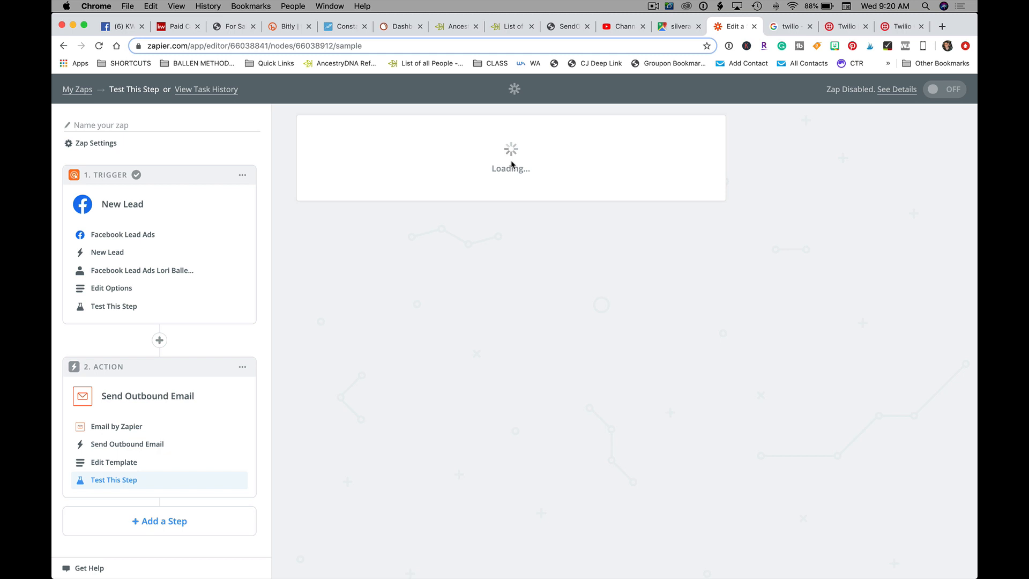
# Step: Name the zap 'FB Lead Ad to' the agent with a [Swanpoint] tag and switch it on
pyautogui.click(476, 235)
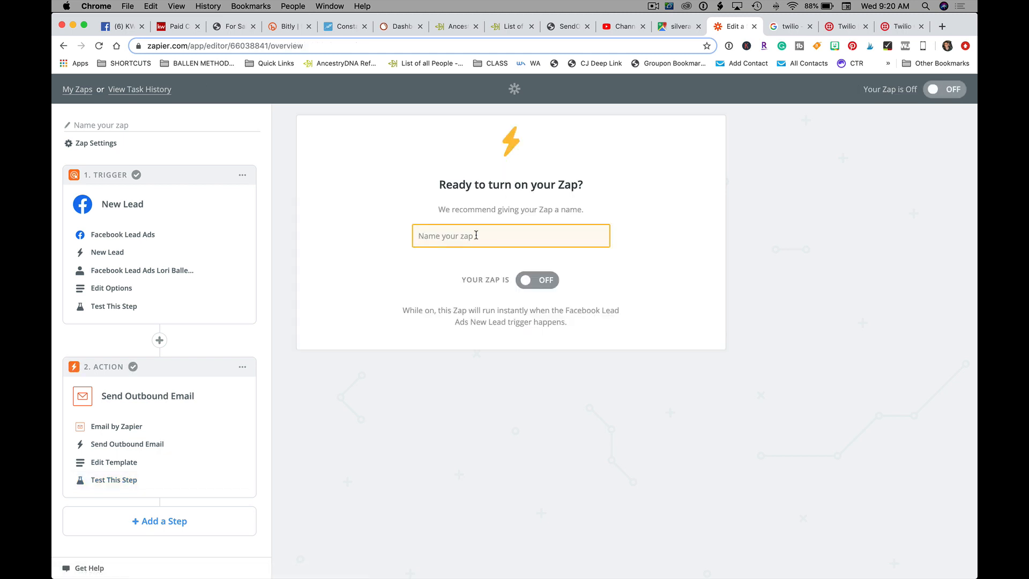
pyautogui.write('FB Lea')
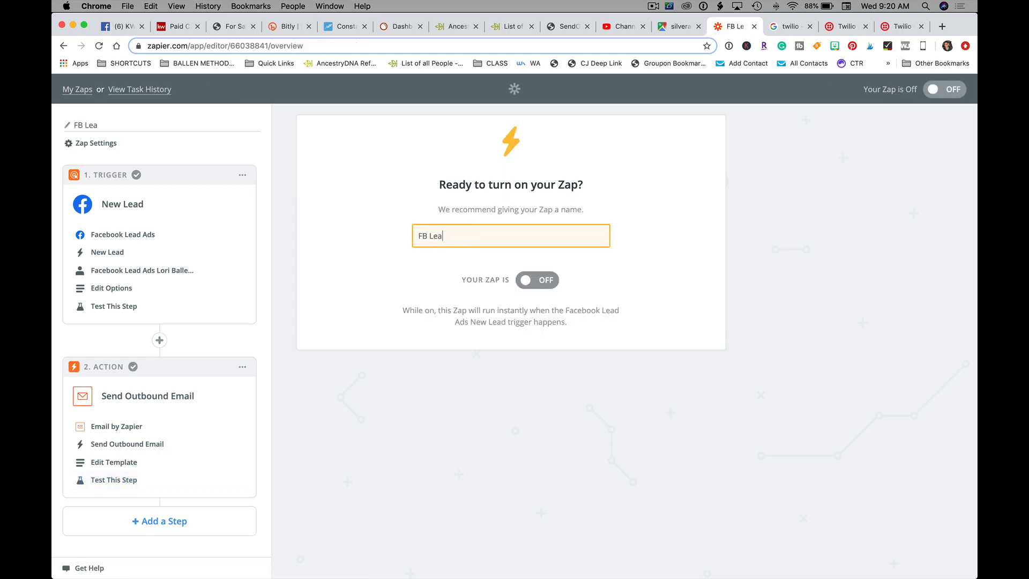
pyautogui.write('d Ad to David [Swanpoint')
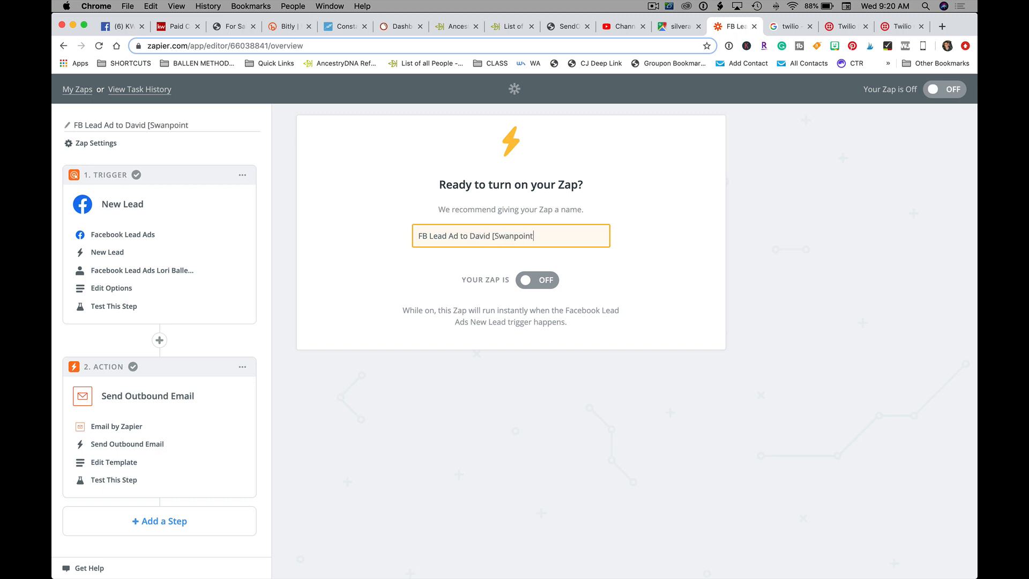
pyautogui.click(545, 284)
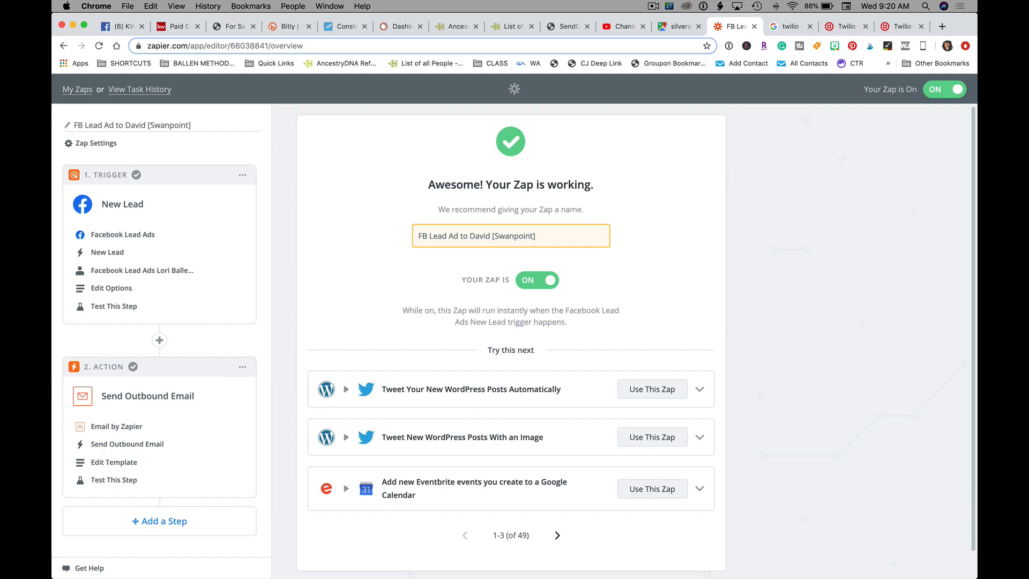
# Step: Open the newest NEW LEAD!! [Swanpoint] email in Mail, check the lead details, and return to Chrome
pyautogui.click(206, 558)
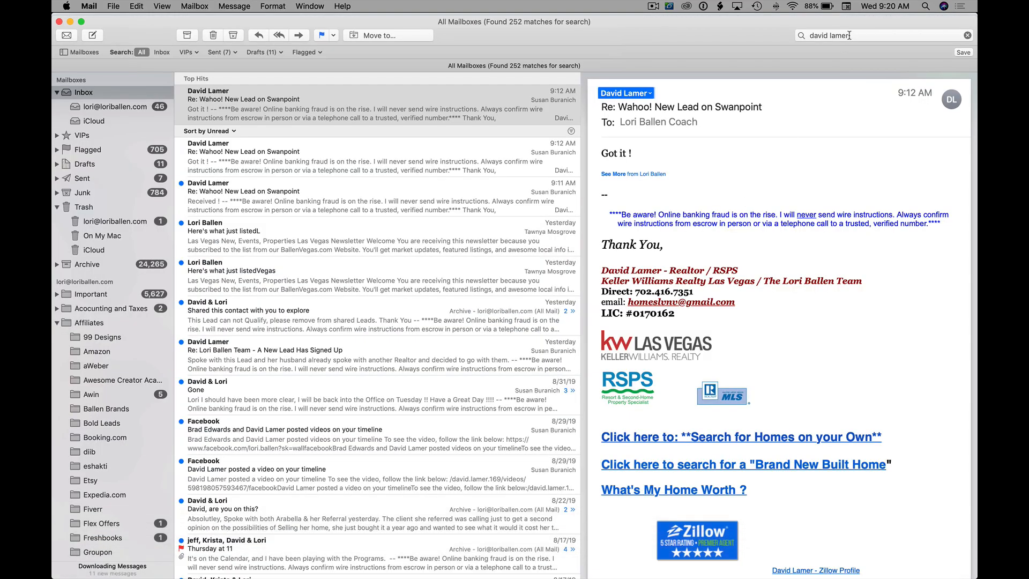
pyautogui.moveTo(850, 36); pyautogui.dragTo(619, 95)
pyautogui.press('BackSpace')
pyautogui.scroll(15, 339, 246)
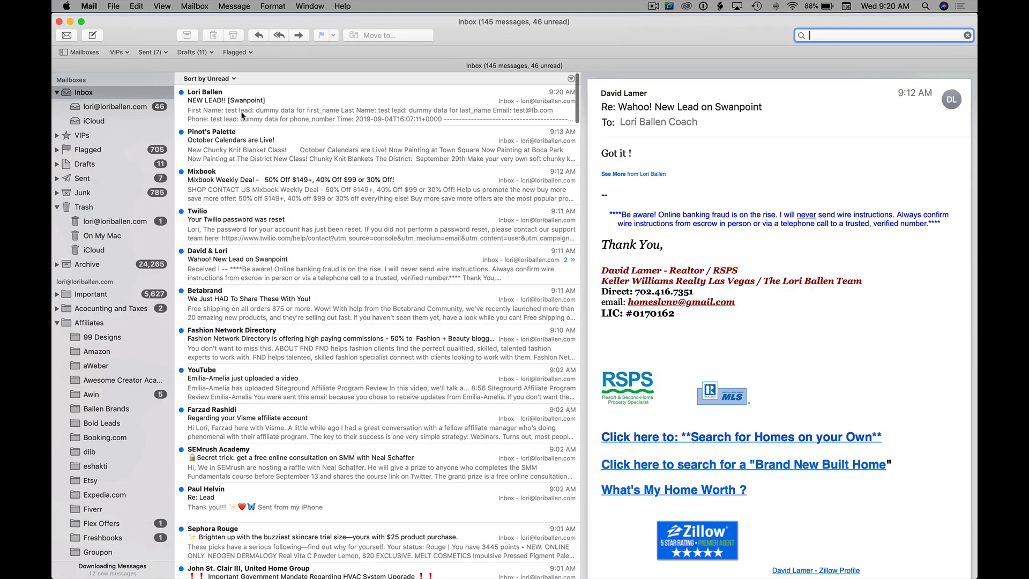
pyautogui.click(241, 116)
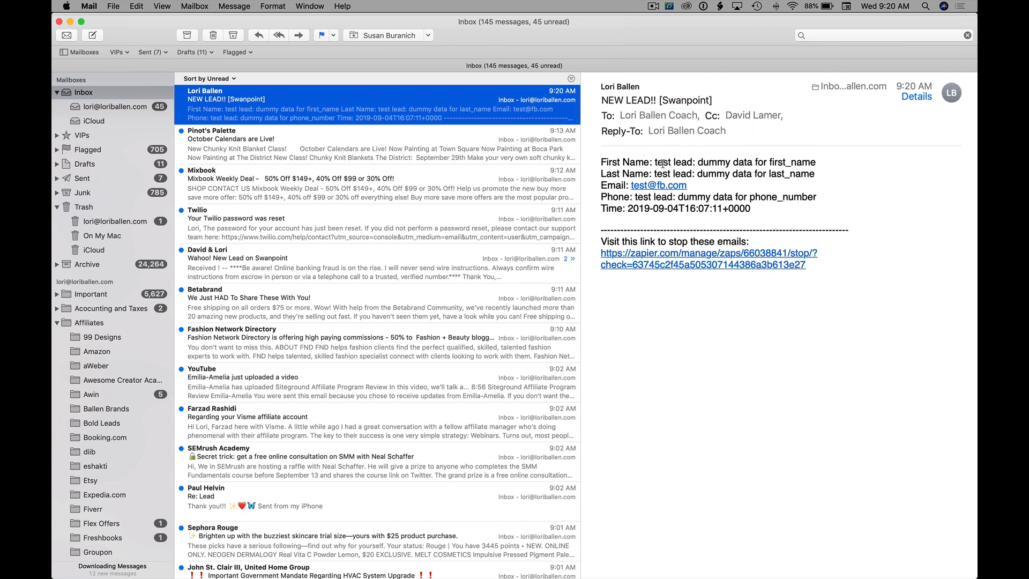
pyautogui.moveTo(666, 160); pyautogui.dragTo(813, 171)
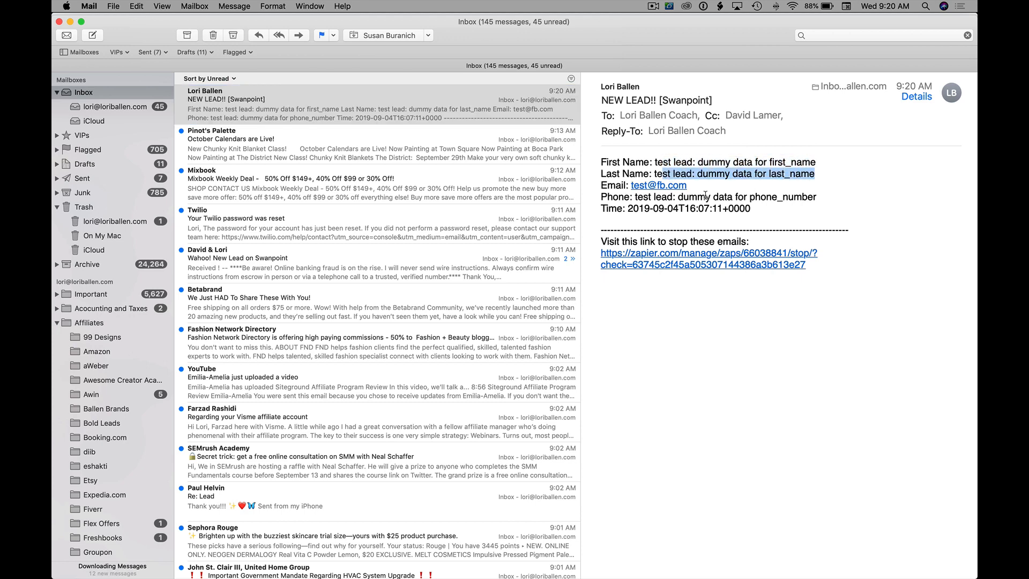
pyautogui.scroll(1, 494, 257)
pyautogui.moveTo(281, 559)
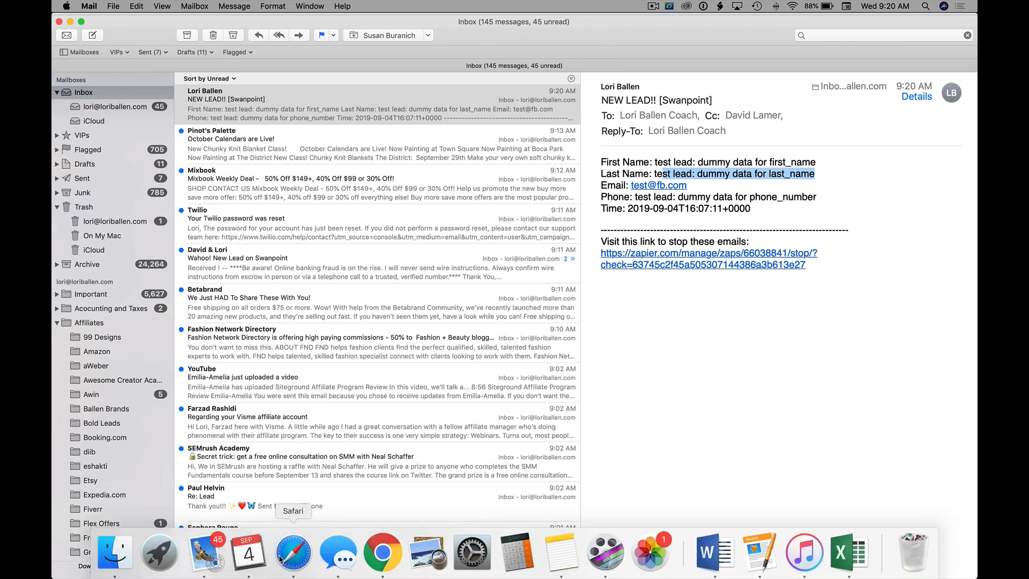
pyautogui.click(382, 560)
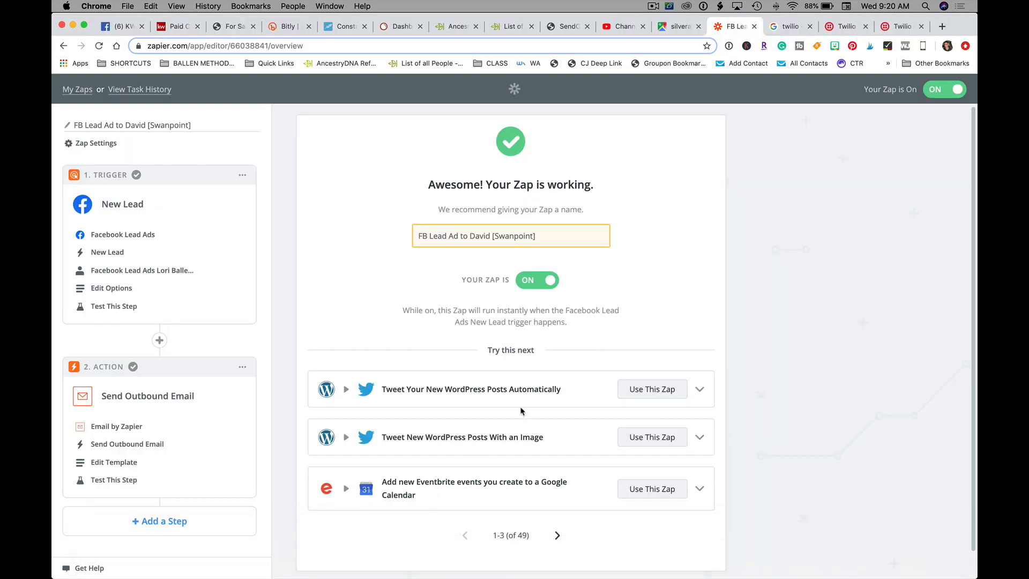
pyautogui.scroll(-1, 836, 153)
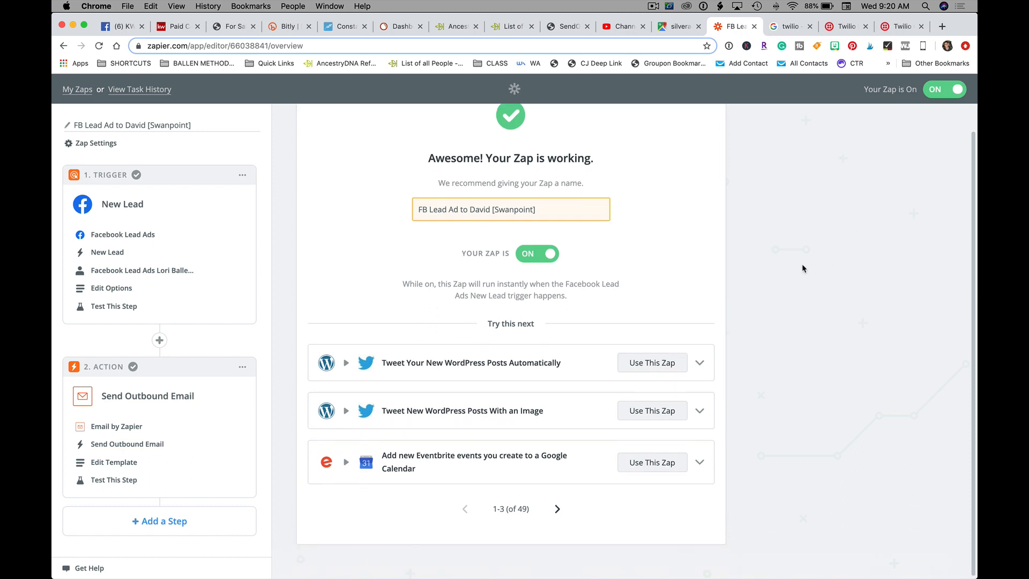